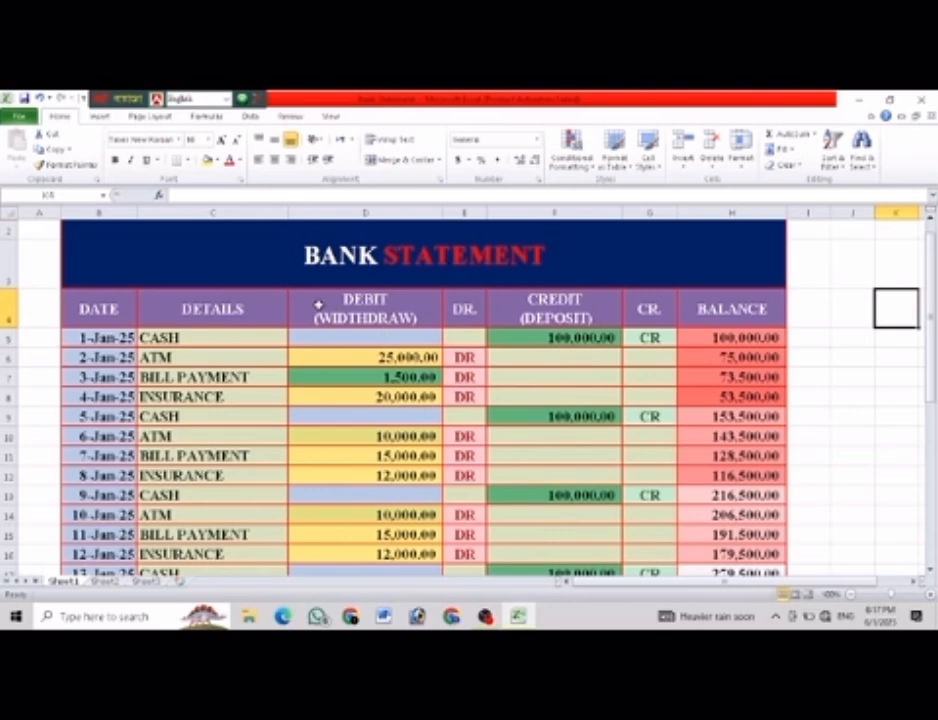
Examine the BANK STATEMENT title and the column headings from DATE through BALANCE.
{"action": "left_click", "coordinate": [316, 262]}
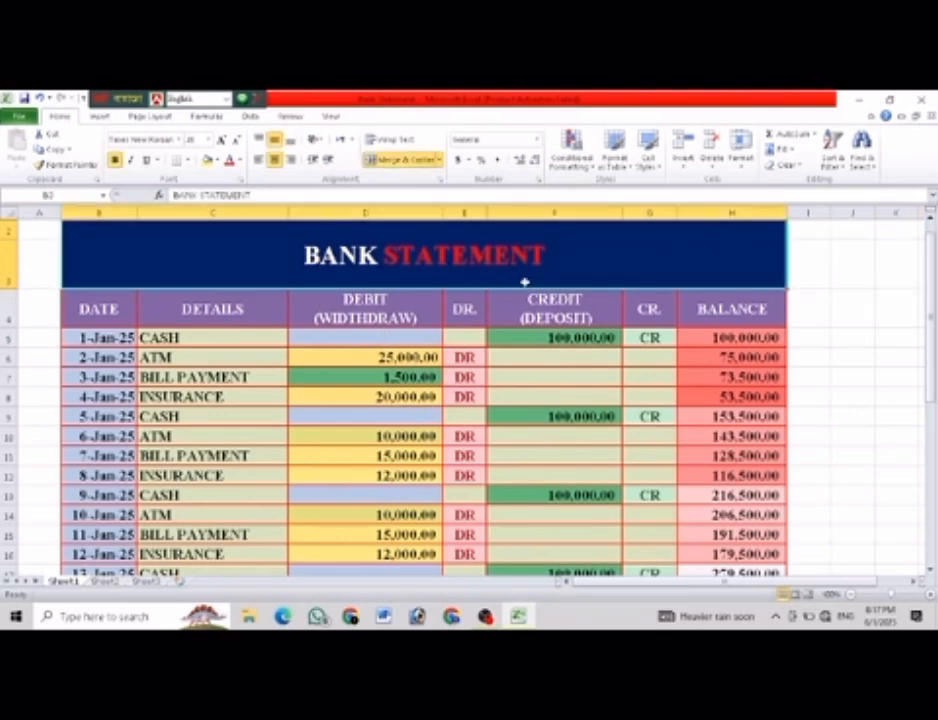
{"action": "left_click", "coordinate": [102, 311]}
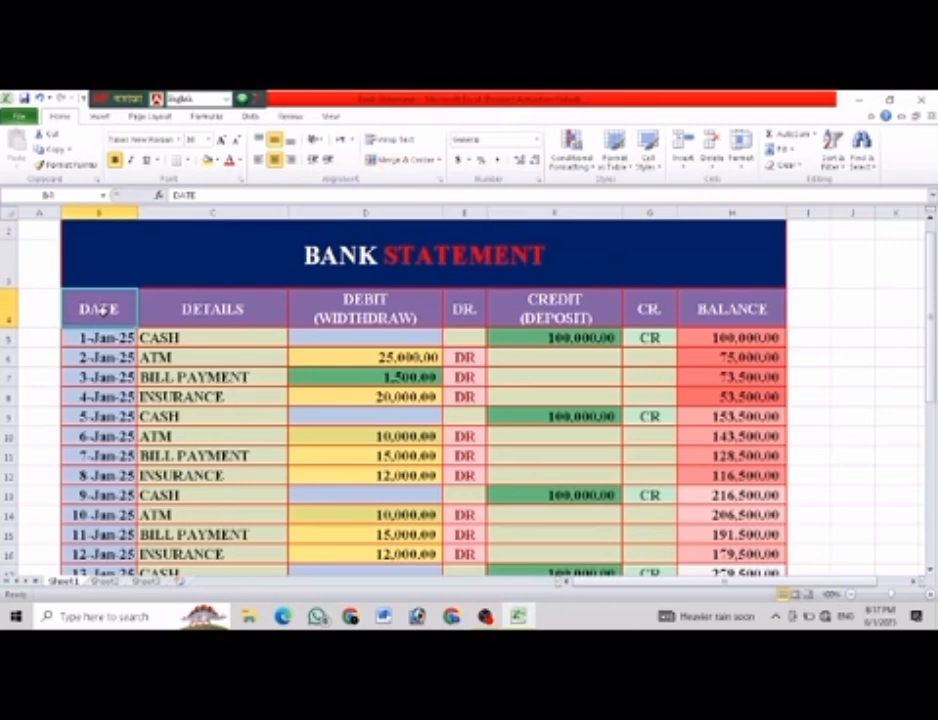
{"action": "left_click", "coordinate": [237, 308]}
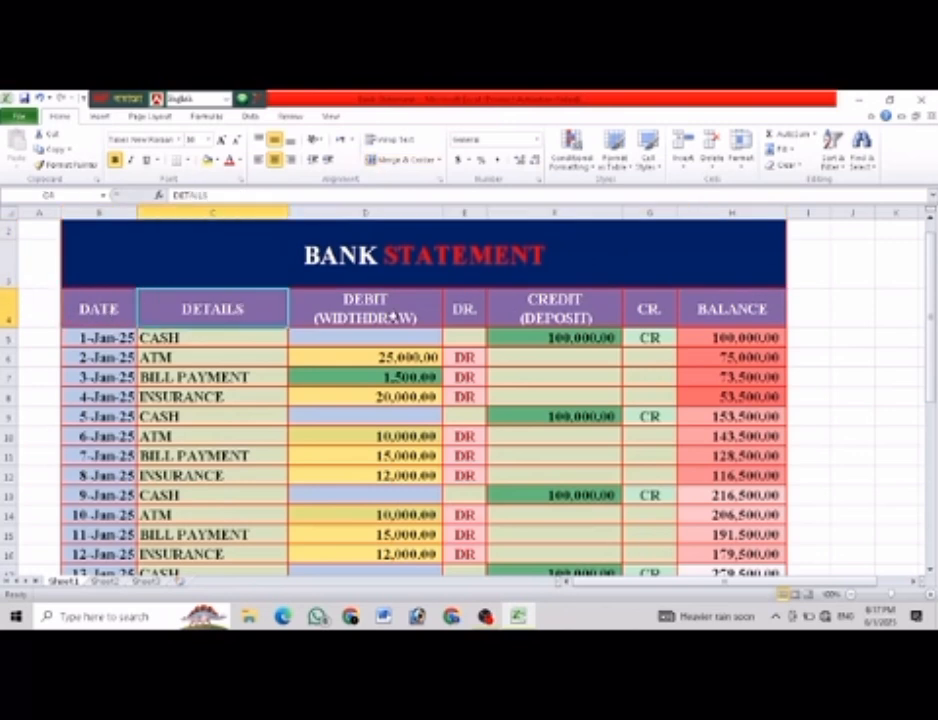
{"action": "left_click", "coordinate": [390, 317]}
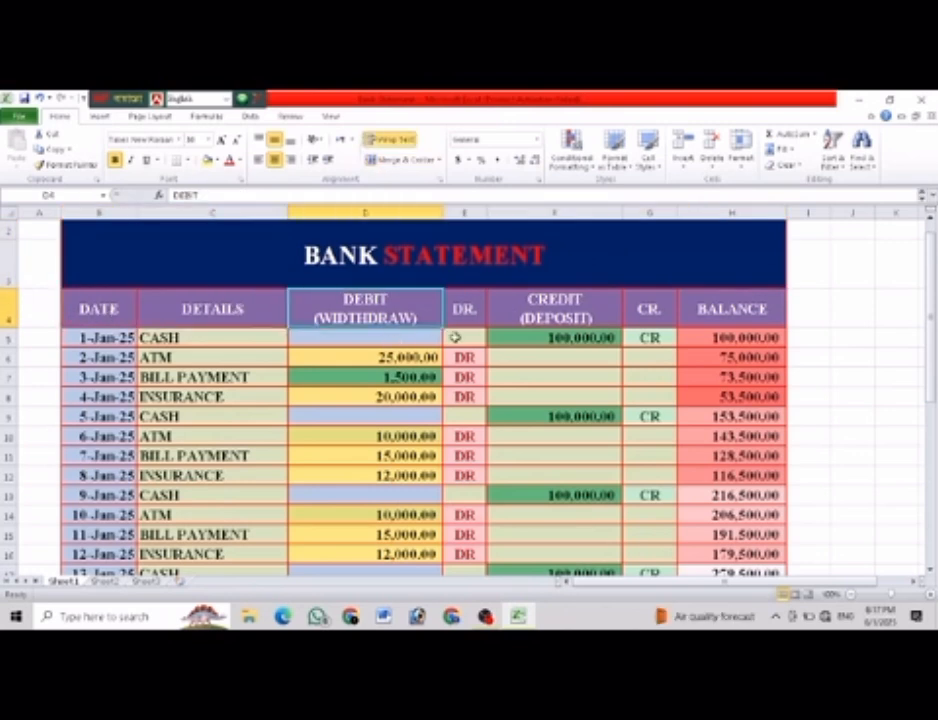
{"action": "left_click", "coordinate": [465, 316]}
{"action": "left_click", "coordinate": [566, 312]}
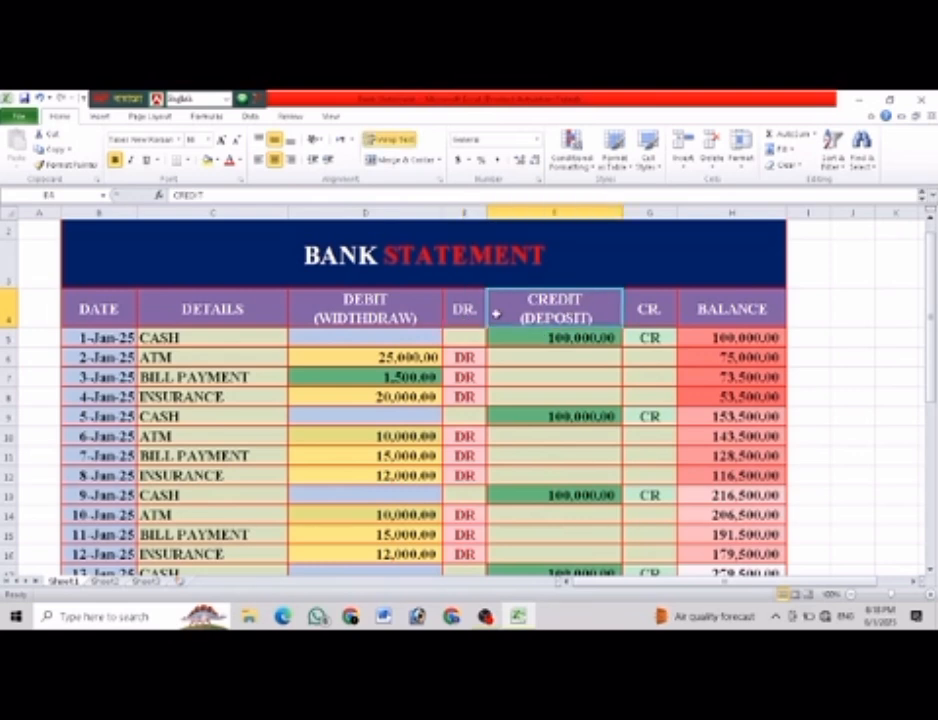
{"action": "left_click", "coordinate": [652, 312]}
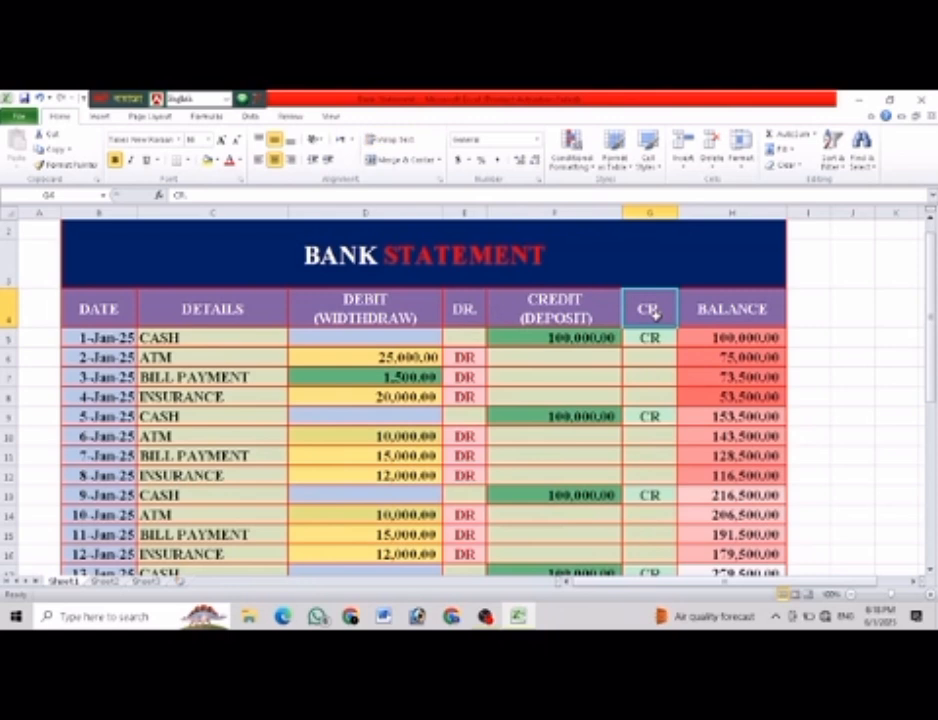
{"action": "left_click", "coordinate": [748, 312]}
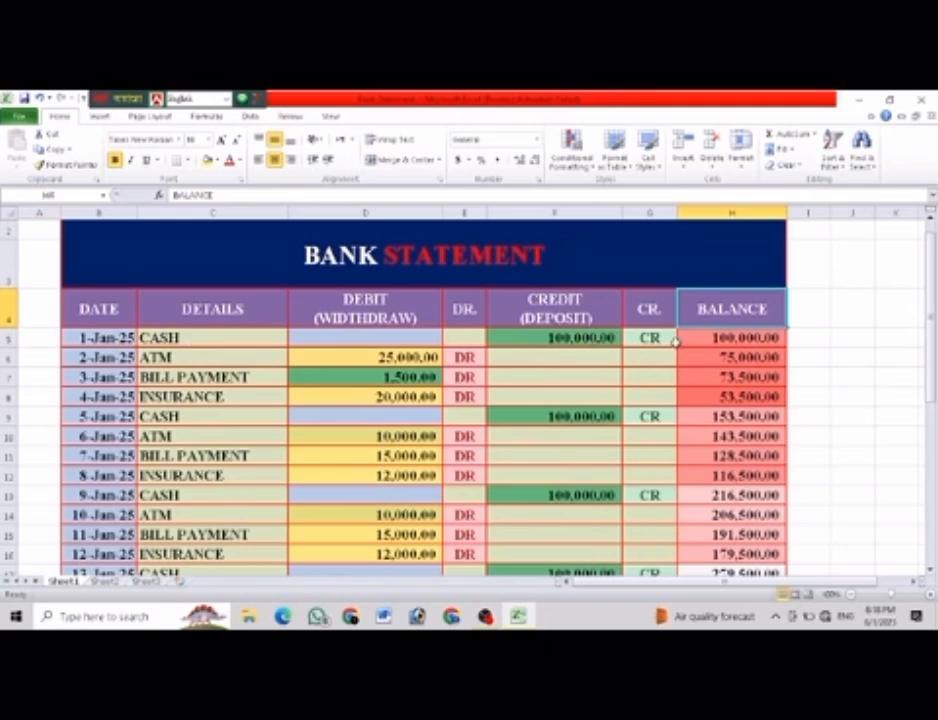
Review the balance formulas in H5 and H6, the first debit amount and the totals row of the statement.
{"action": "left_click", "coordinate": [748, 338]}
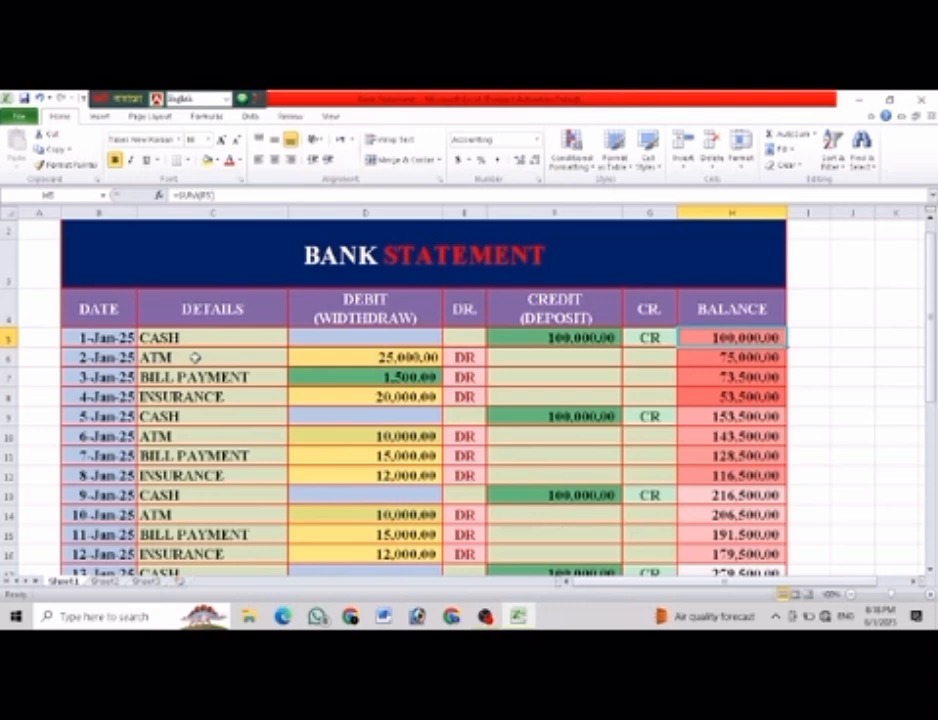
{"action": "left_click", "coordinate": [370, 362]}
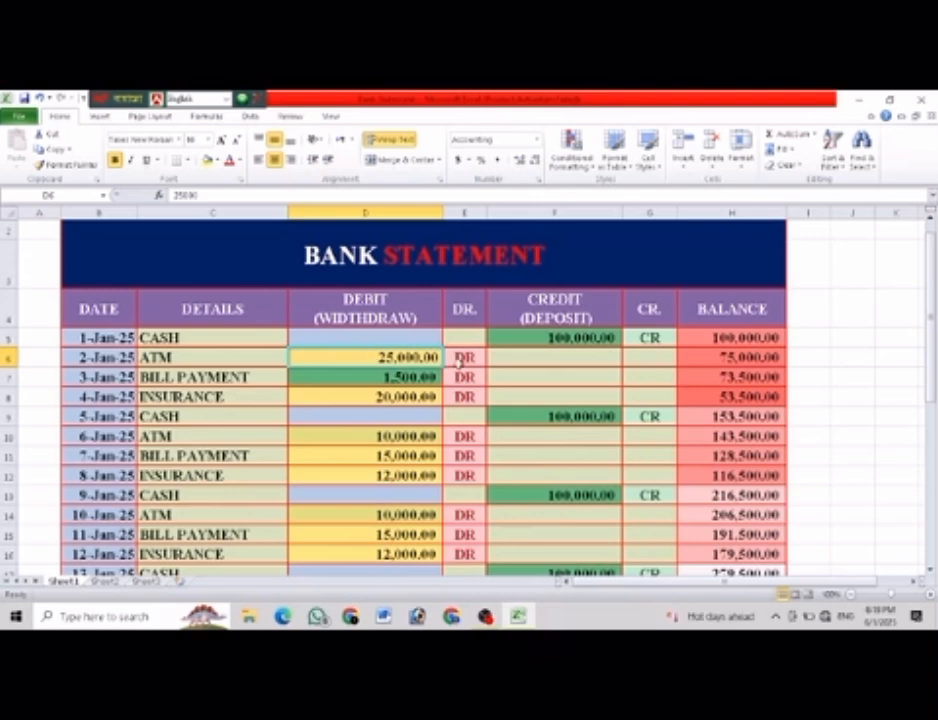
{"action": "left_click", "coordinate": [730, 338]}
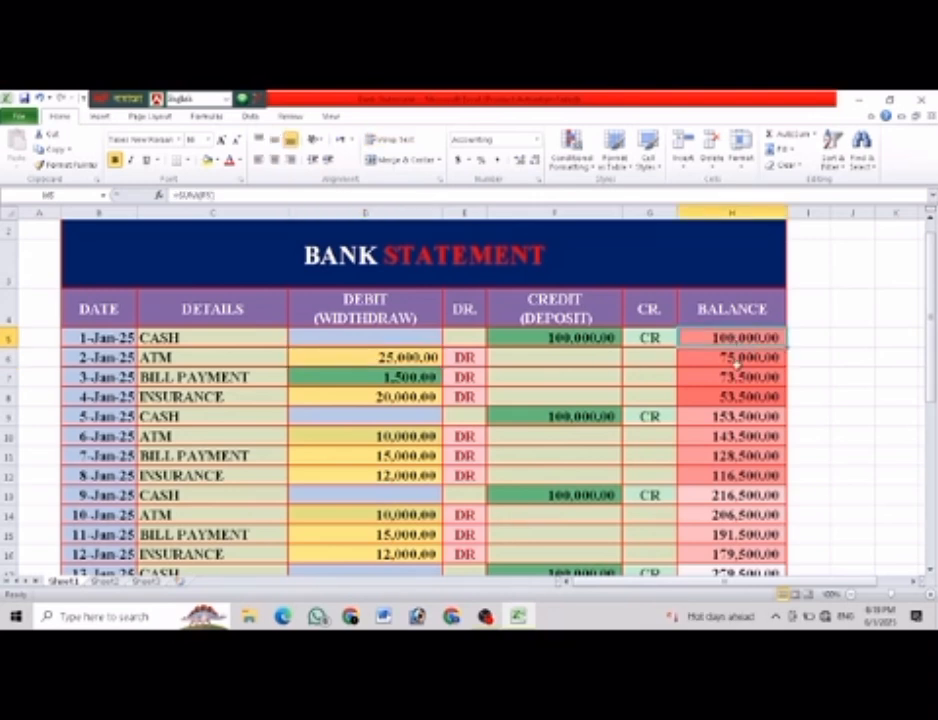
{"action": "left_click", "coordinate": [752, 360]}
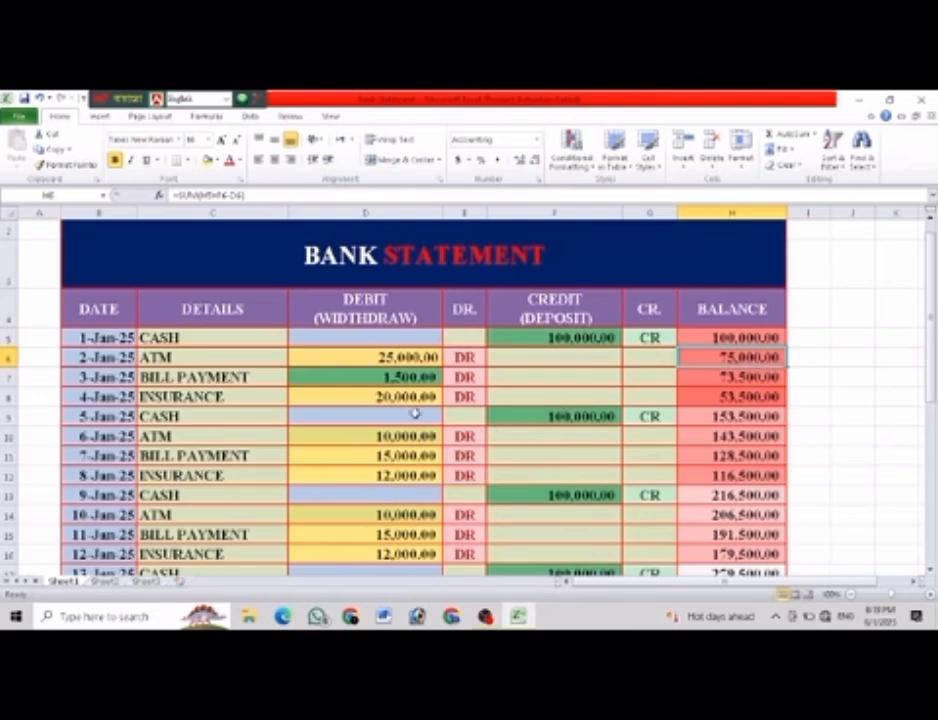
{"action": "scroll", "coordinate": [380, 416], "scroll_direction": "down", "scroll_amount": 7}
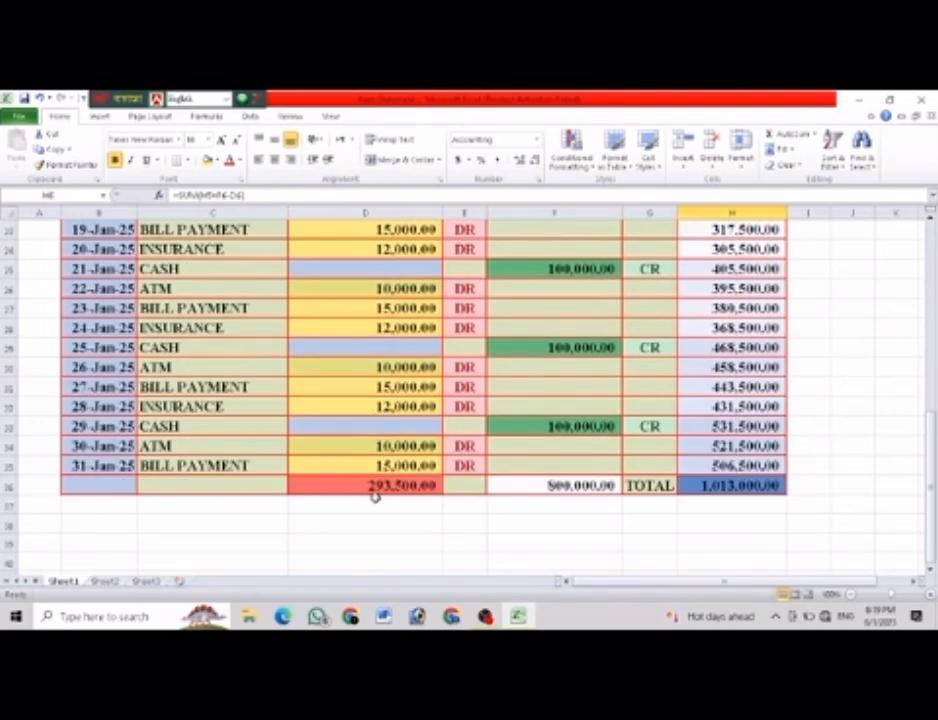
{"action": "scroll", "coordinate": [374, 497], "scroll_direction": "up", "scroll_amount": 7}
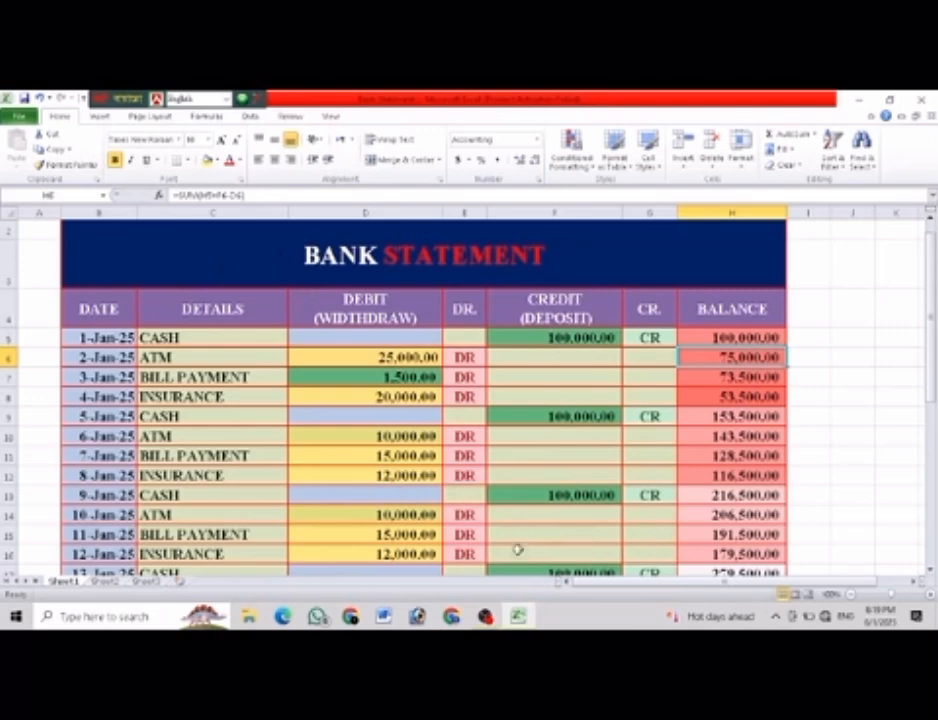
Enter the heading DATE in cell J4, to the right of the finished statement.
{"action": "scroll", "coordinate": [440, 452], "scroll_direction": "down", "scroll_amount": 3, "text": "ctrl"}
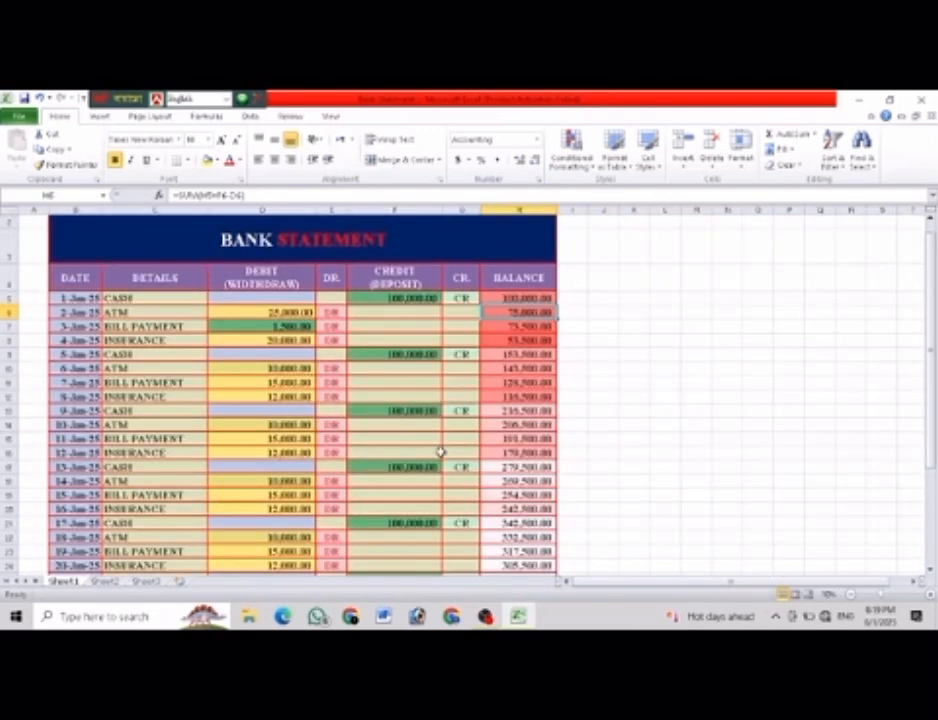
{"action": "scroll", "coordinate": [440, 452], "scroll_direction": "down", "scroll_amount": 2, "text": "ctrl"}
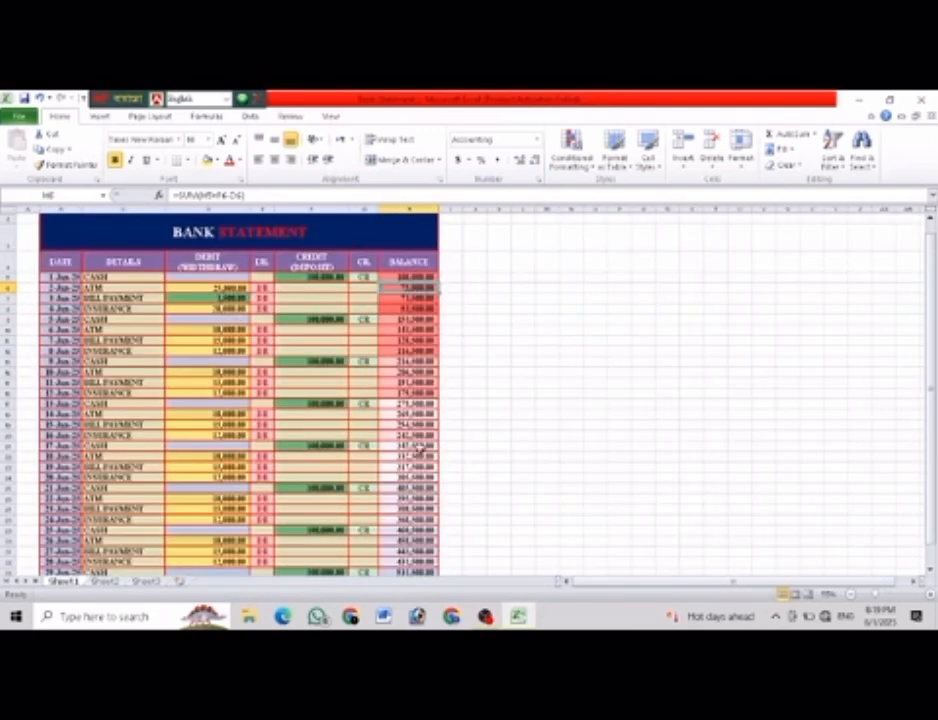
{"action": "left_click", "coordinate": [475, 260]}
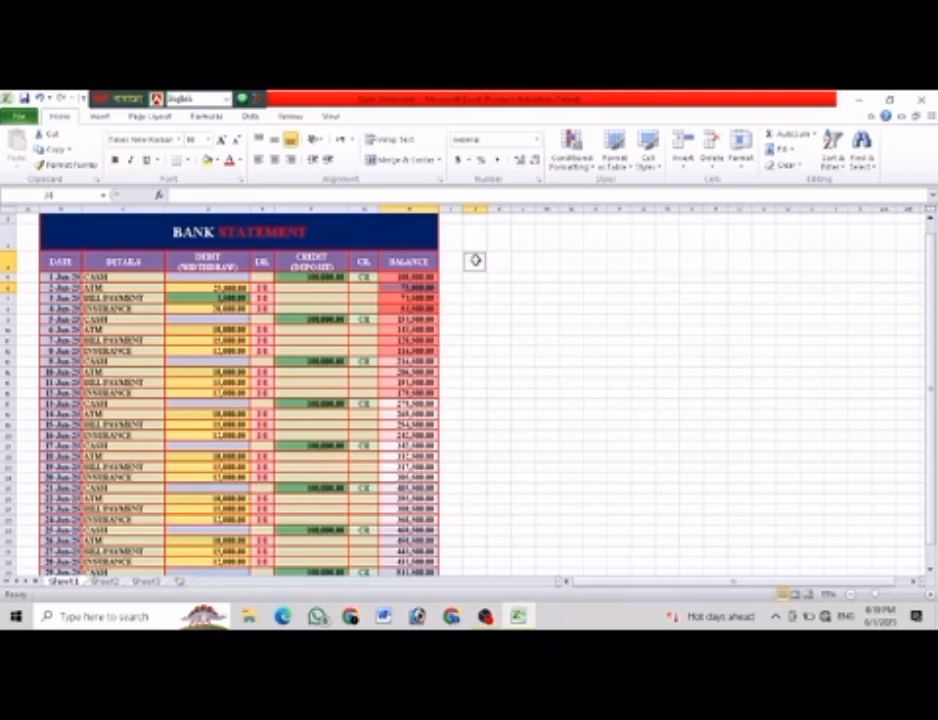
{"action": "double_click", "coordinate": [475, 260]}
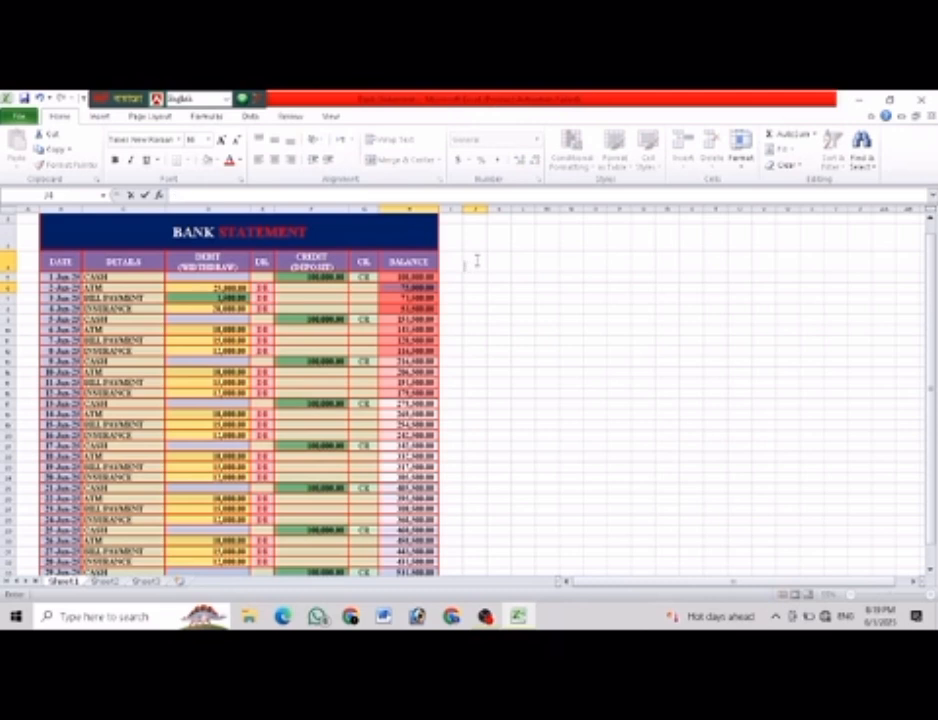
{"action": "type", "text": "DATE"}
{"action": "key", "text": "Return"}
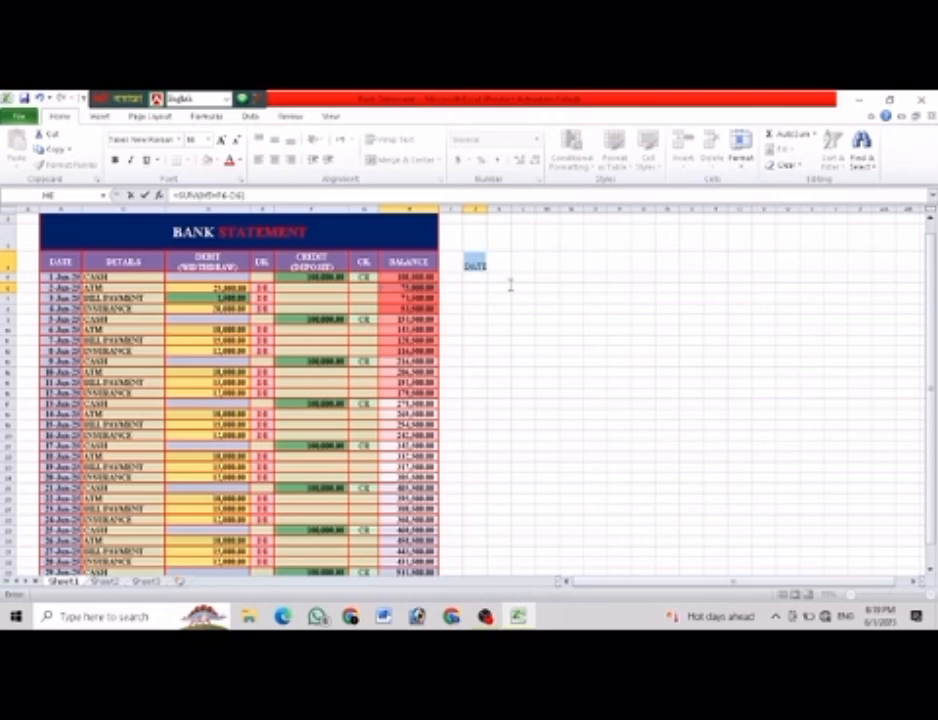
{"action": "type", "text": "D"}
{"action": "left_click", "coordinate": [515, 287]}
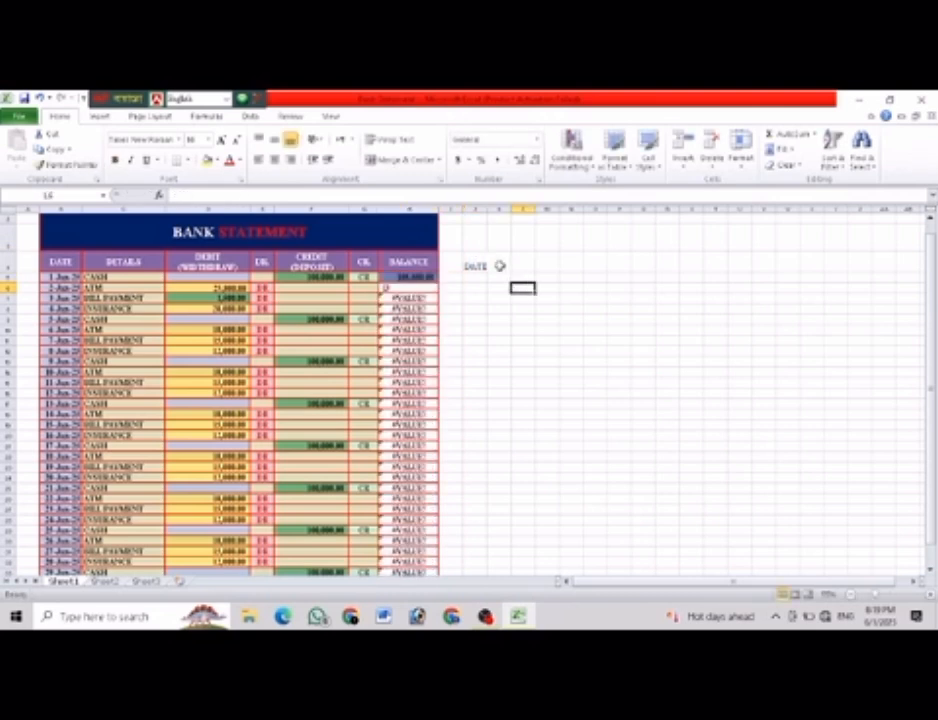
{"action": "key", "text": "ctrl+z"}
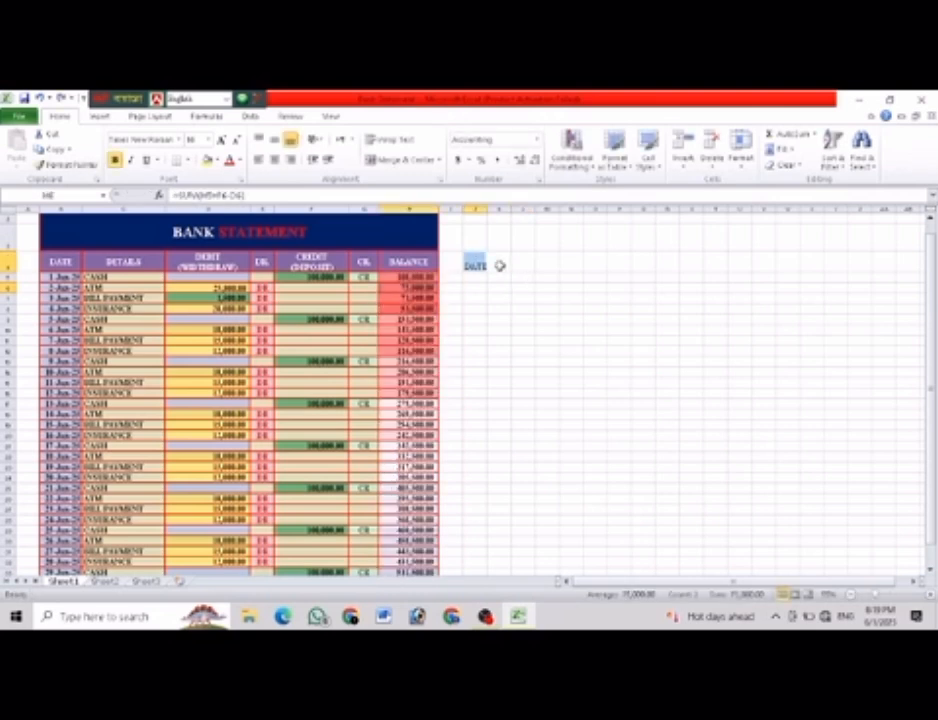
Enter the heading DETAILS in cell K4, beside the new DATE heading.
{"action": "left_click", "coordinate": [500, 263]}
{"action": "type", "text": "DE"}
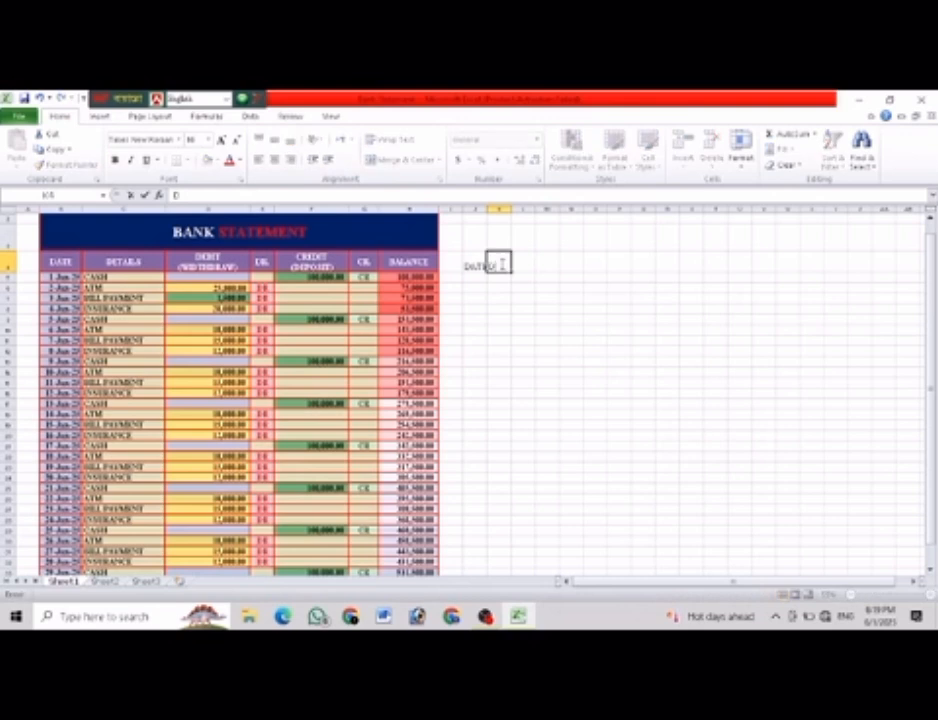
{"action": "type", "text": "TAILS"}
{"action": "left_click", "coordinate": [592, 310]}
Widen columns J and K to fit the new DATE and DETAILS headings.
{"action": "scroll", "coordinate": [600, 312], "scroll_direction": "up", "scroll_amount": 3}
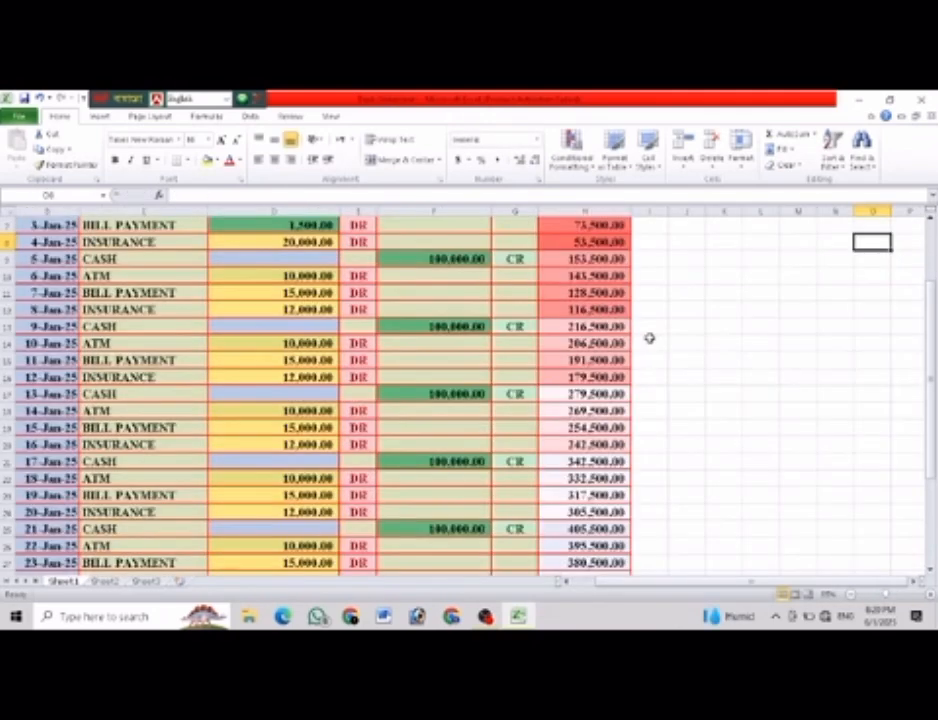
{"action": "scroll", "coordinate": [660, 340], "scroll_direction": "up", "scroll_amount": 2}
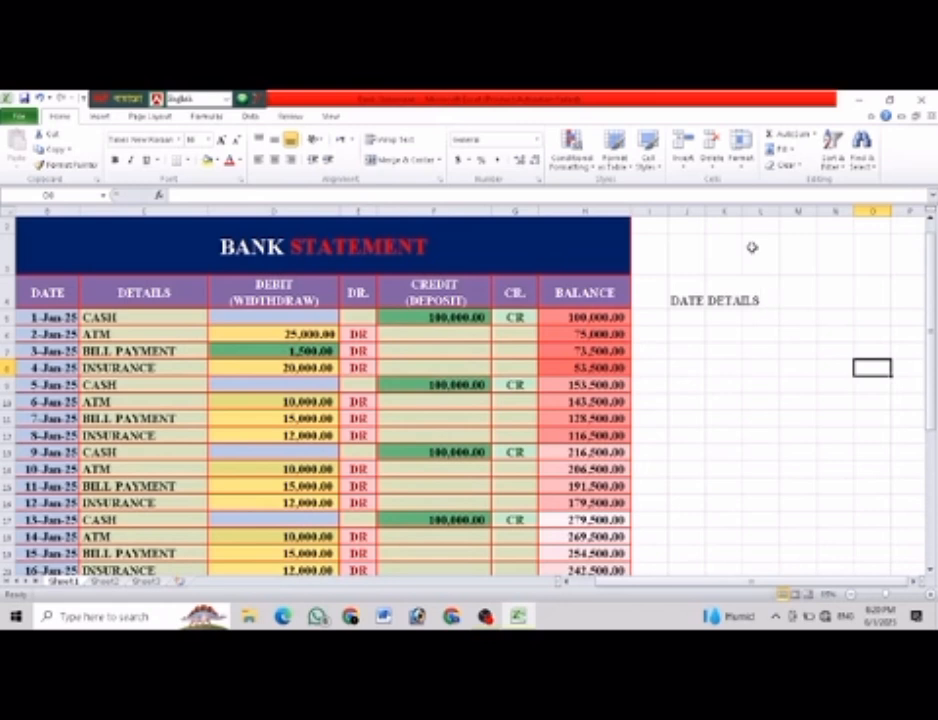
{"action": "left_click_drag", "start_coordinate": [705, 210], "coordinate": [794, 207]}
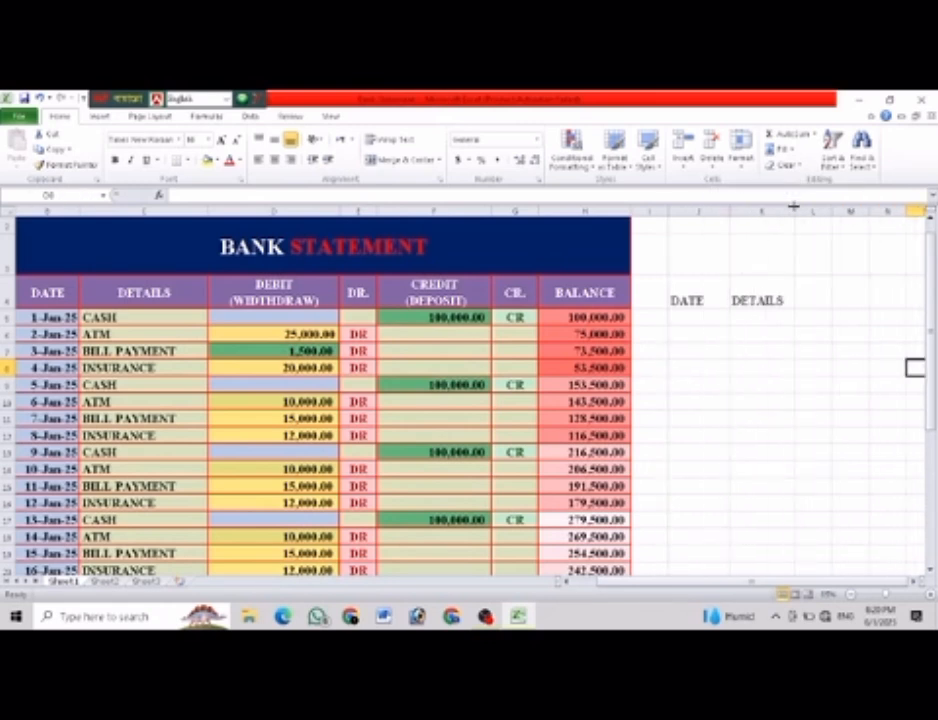
Enter the two-line heading DEBIT (WIDTHDRAW) in cell L4, with a line break before the parenthesis.
{"action": "left_click", "coordinate": [809, 294]}
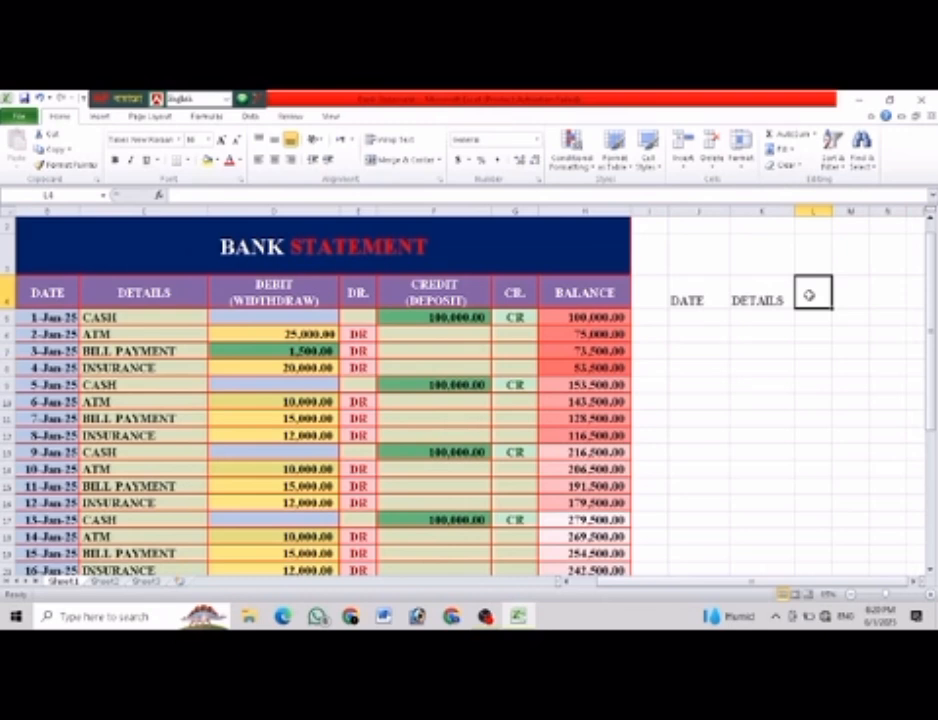
{"action": "type", "text": "DEBIT"}
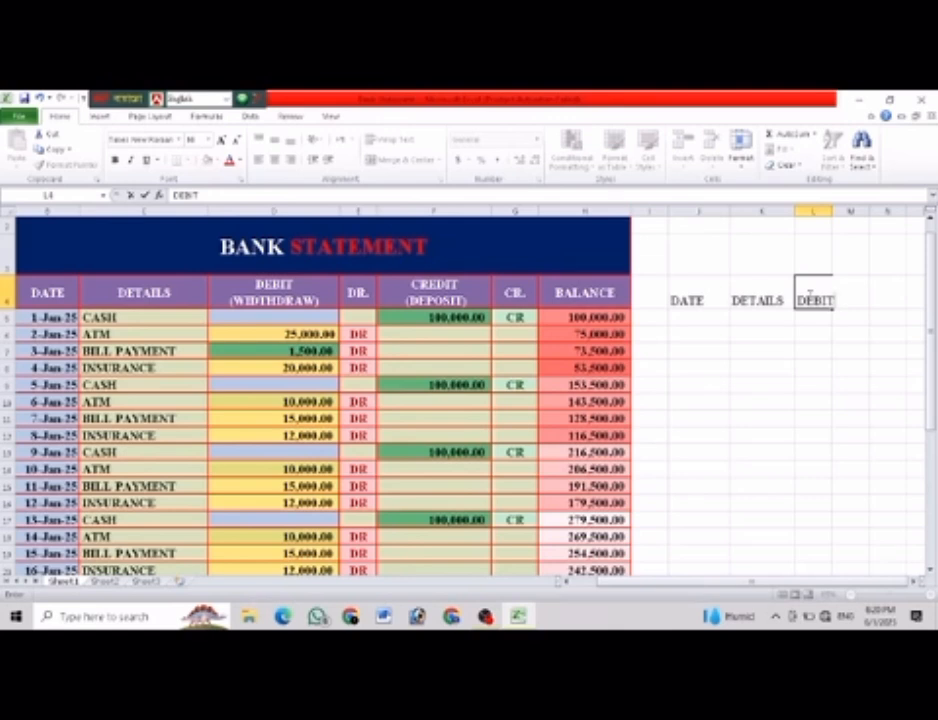
{"action": "key", "text": "alt"}
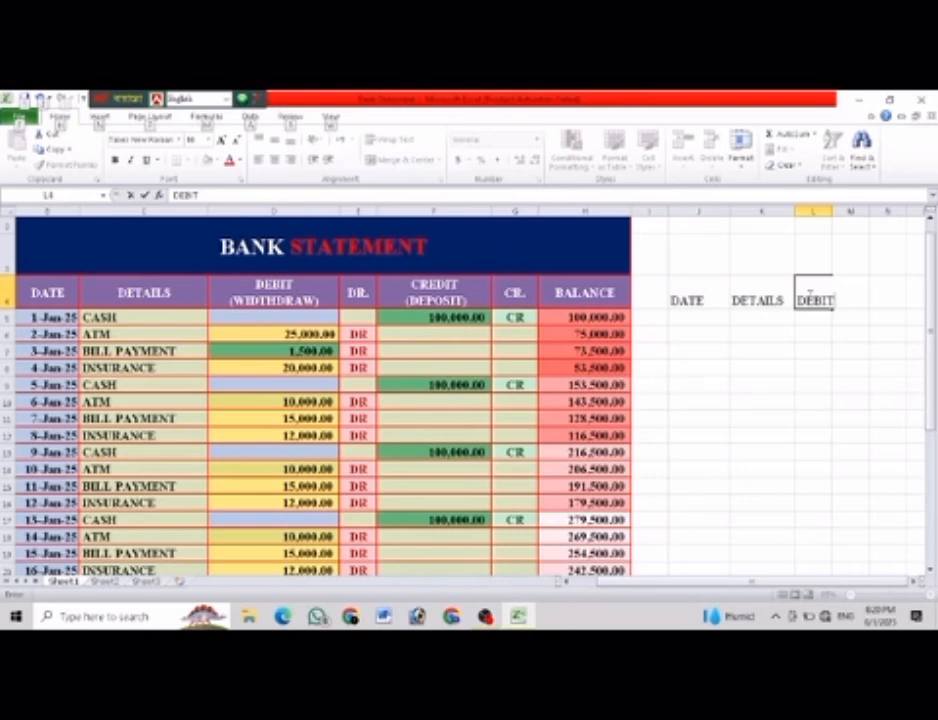
{"action": "key", "text": "alt+Return"}
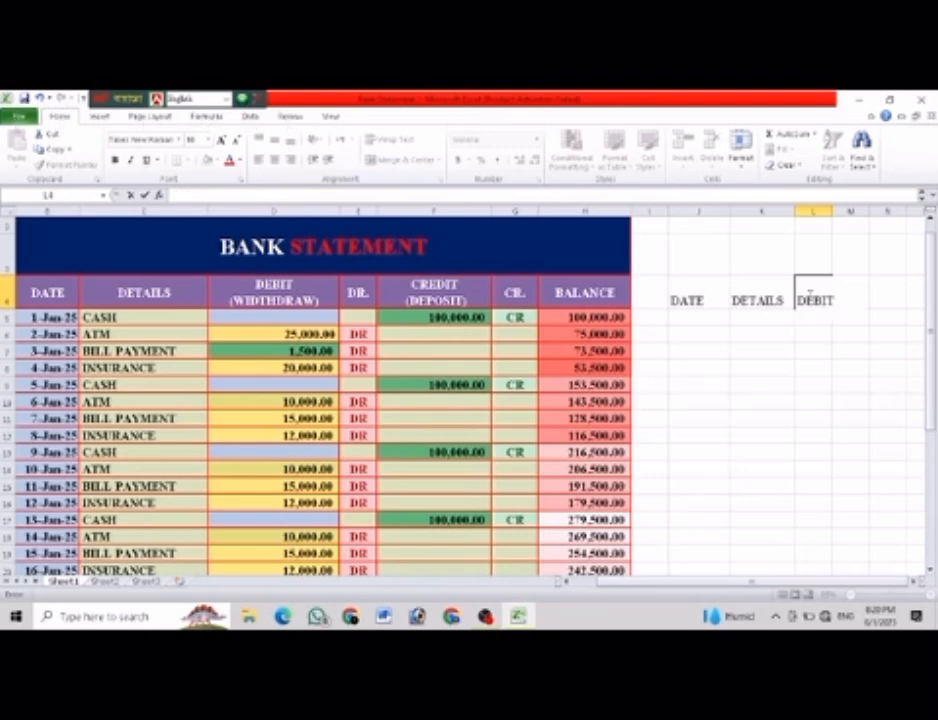
{"action": "type", "text": "(WIDTHDR"}
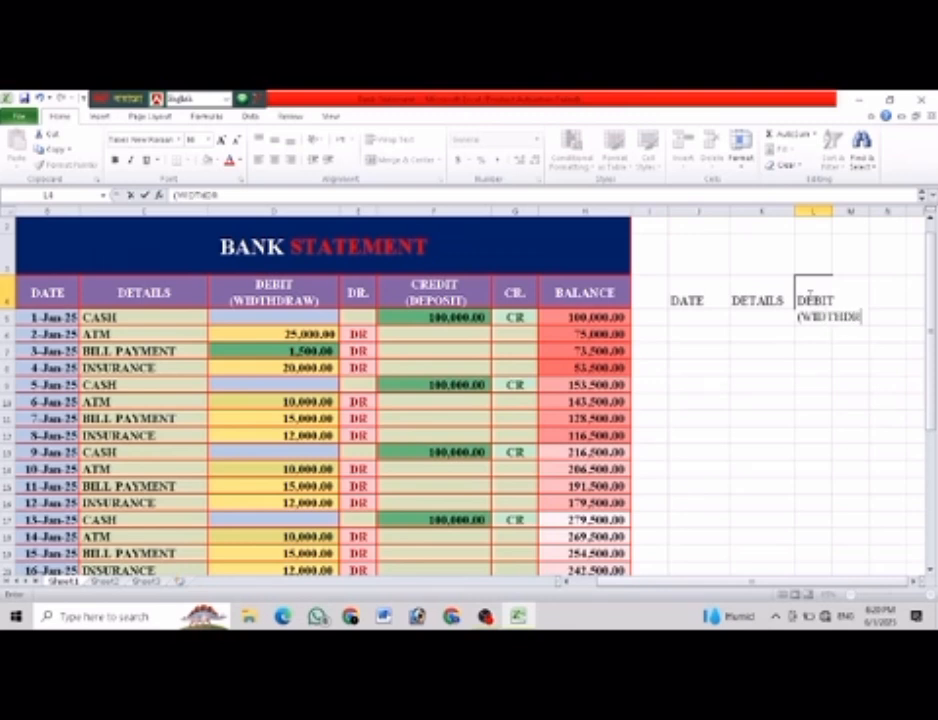
{"action": "type", "text": "AW)"}
Widen column L to fit its heading and centre the column's contents horizontally and vertically.
{"action": "left_click", "coordinate": [813, 211]}
{"action": "left_click_drag", "start_coordinate": [827, 211], "coordinate": [888, 211]}
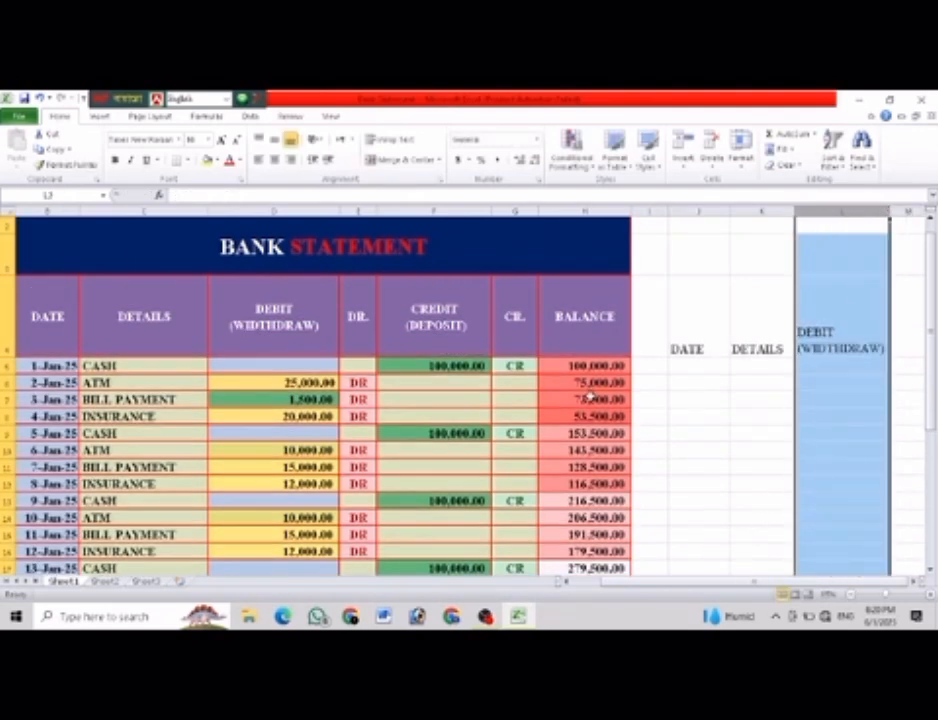
{"action": "left_click", "coordinate": [273, 139]}
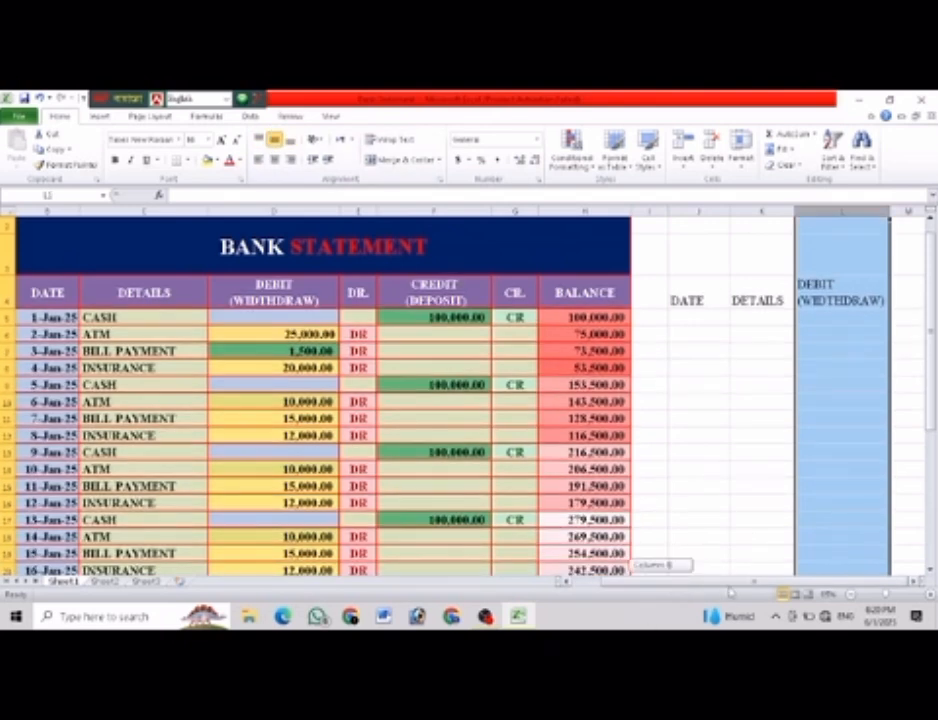
{"action": "left_click", "coordinate": [274, 159]}
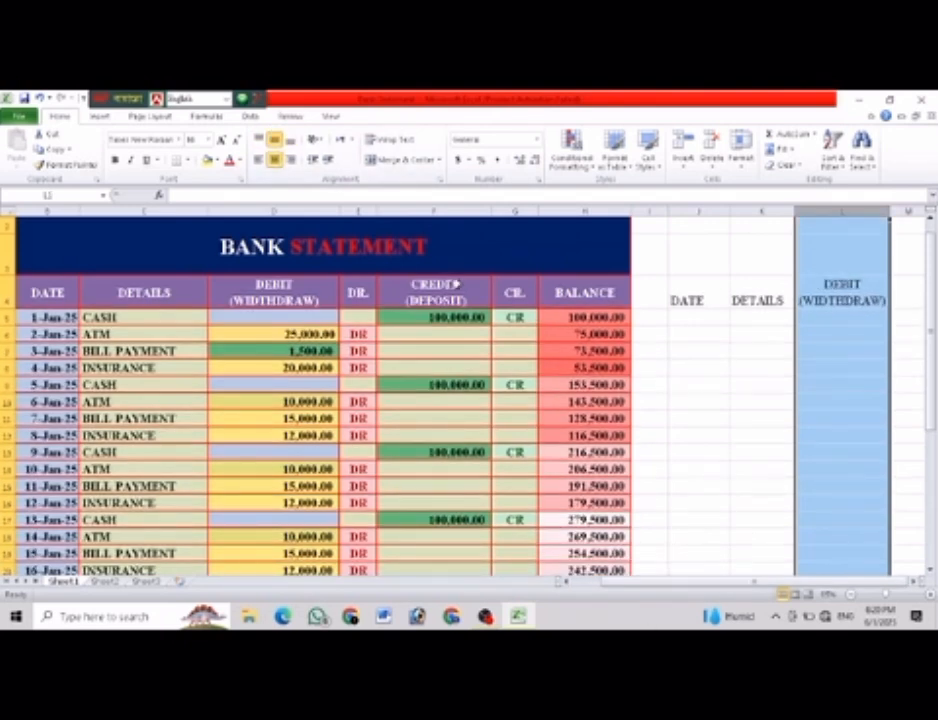
Enter the heading DR. in cell M4, beside the DEBIT (WIDTHDRAW) heading.
{"action": "left_click", "coordinate": [901, 296]}
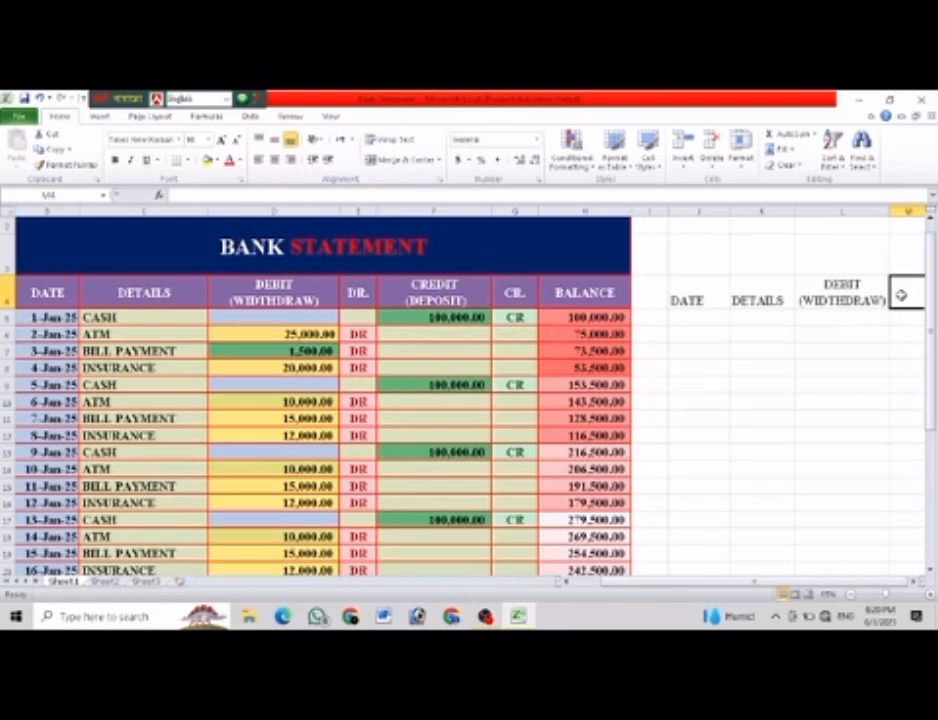
{"action": "key", "text": "Right"}
{"action": "key", "text": "Right"}
{"action": "key", "text": "Right"}
{"action": "key", "text": "Right"}
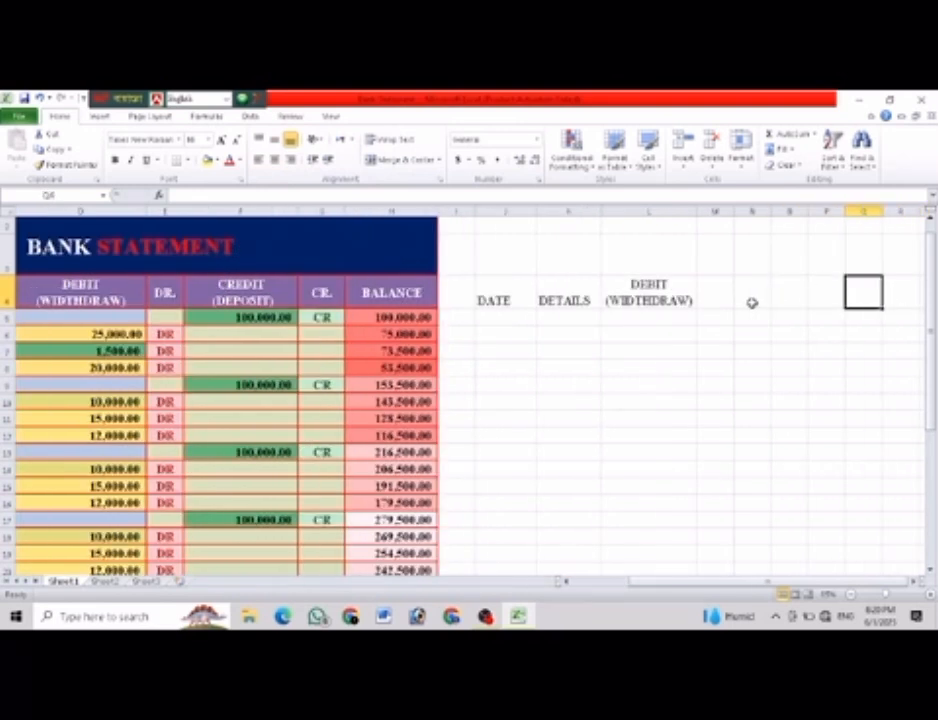
{"action": "left_click", "coordinate": [711, 294]}
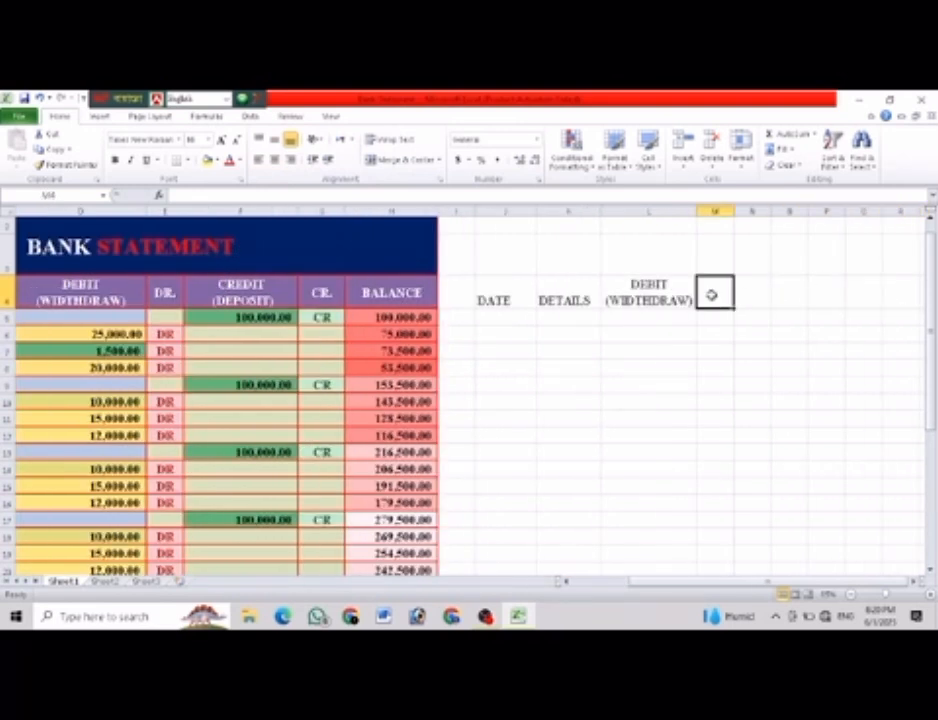
{"action": "type", "text": "DR"}
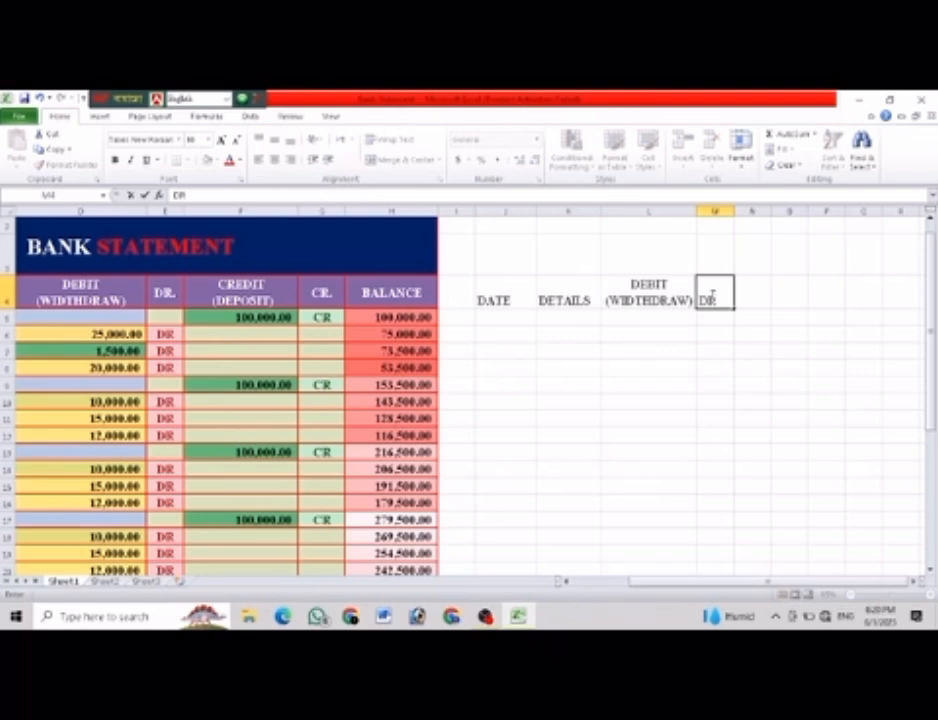
{"action": "type", "text": "."}
Enter the two-line heading CREDIT (DEPOSIT) in cell N4, with a line break before the parenthesis.
{"action": "left_click", "coordinate": [750, 294]}
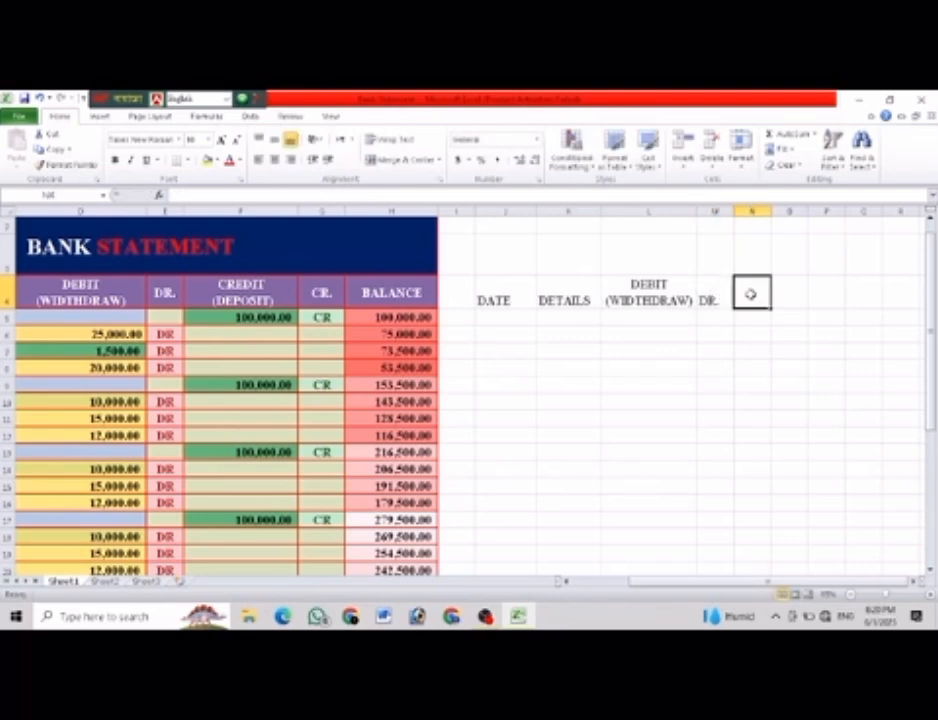
{"action": "type", "text": "CREDIT"}
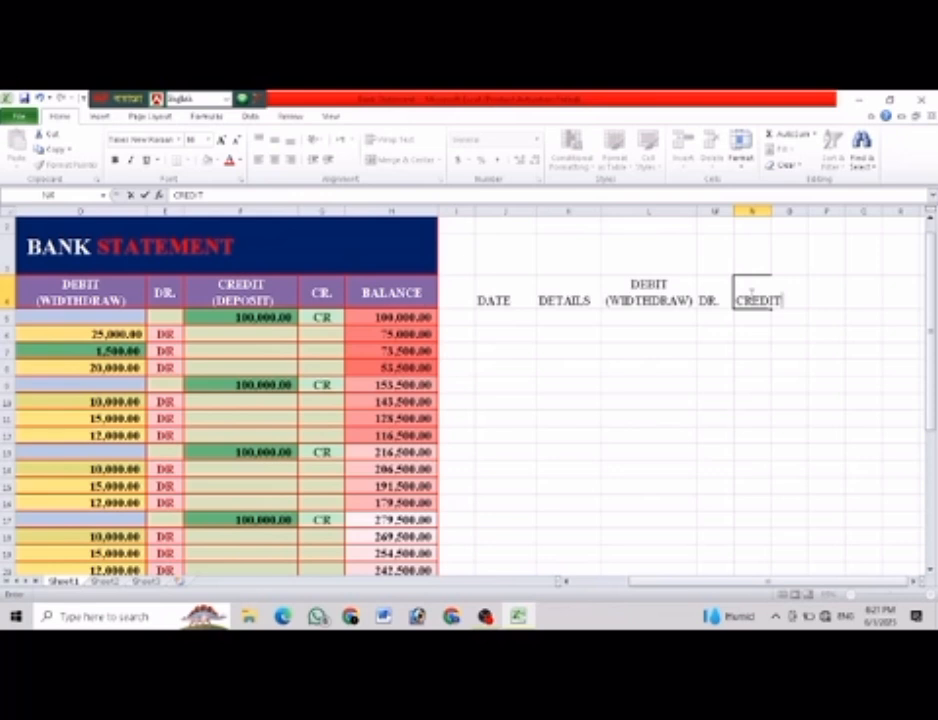
{"action": "key", "text": "Return"}
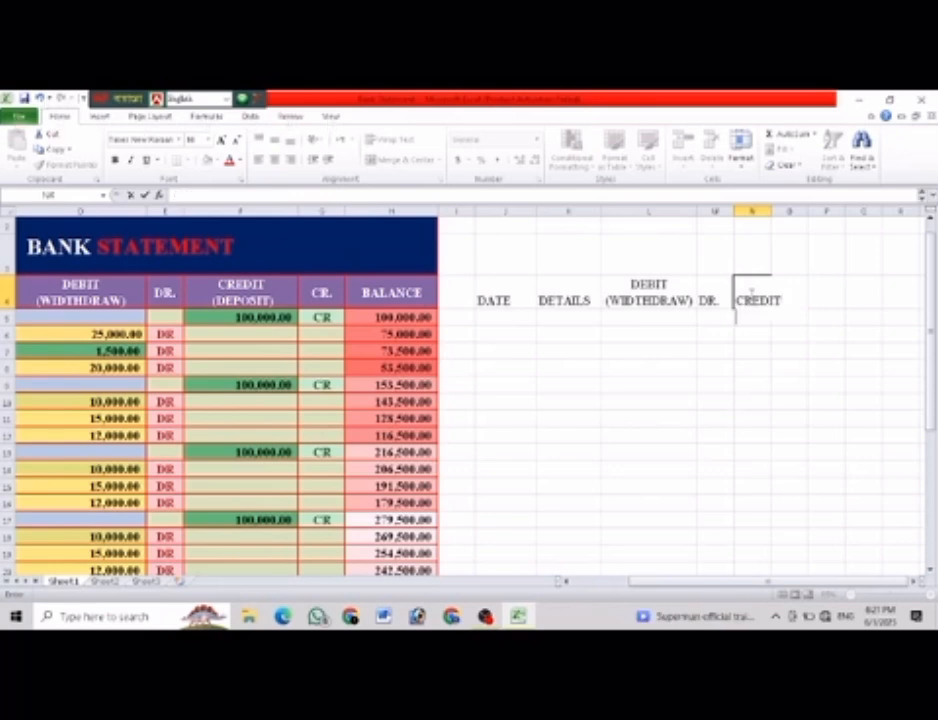
{"action": "type", "text": "(DEPO"}
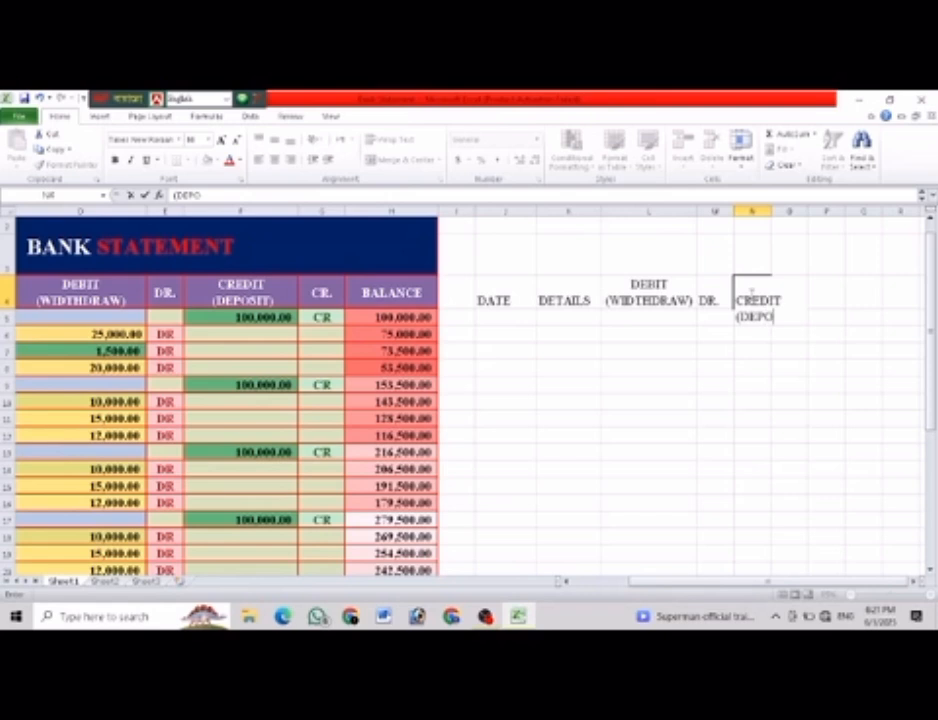
{"action": "type", "text": "SIT)"}
Widen column N to fit the CREDIT (DEPOSIT) heading and centre the column's contents horizontally and vertically.
{"action": "left_click", "coordinate": [764, 211]}
{"action": "left_click_drag", "start_coordinate": [770, 211], "coordinate": [829, 211]}
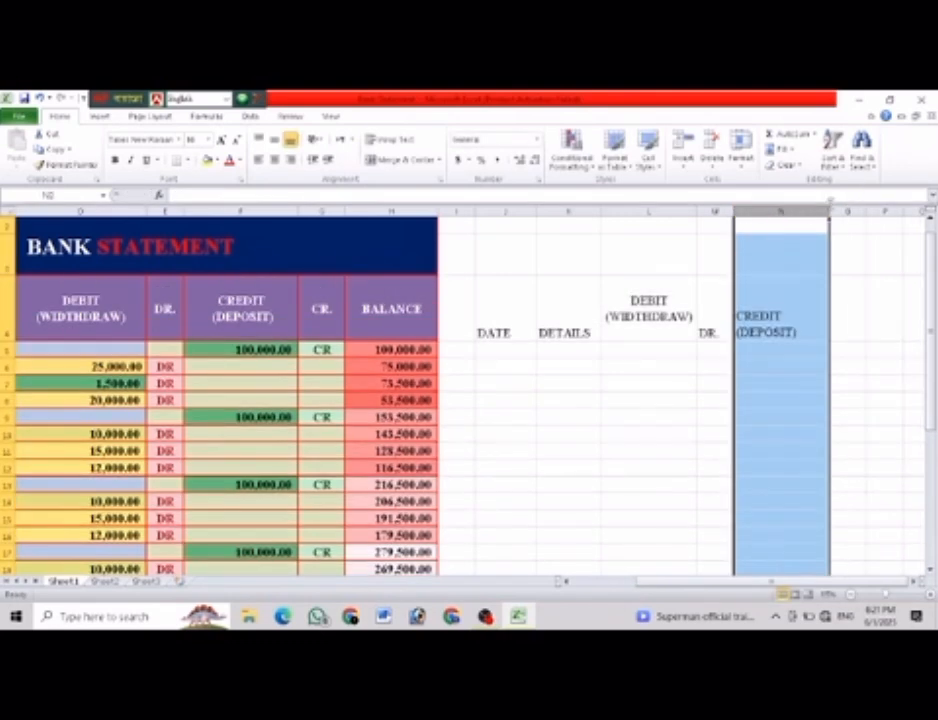
{"action": "left_click", "coordinate": [274, 139]}
{"action": "left_click", "coordinate": [274, 160]}
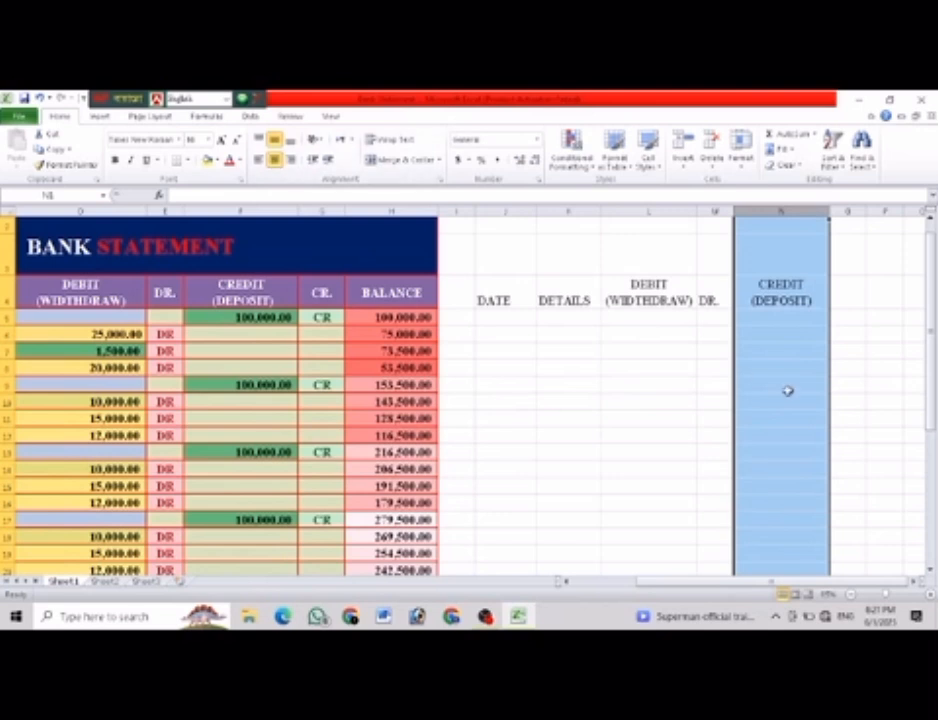
{"action": "left_click", "coordinate": [850, 368]}
Enter the heading CR. in cell O4 and the heading BALANCE in cell P4.
{"action": "left_click", "coordinate": [846, 300]}
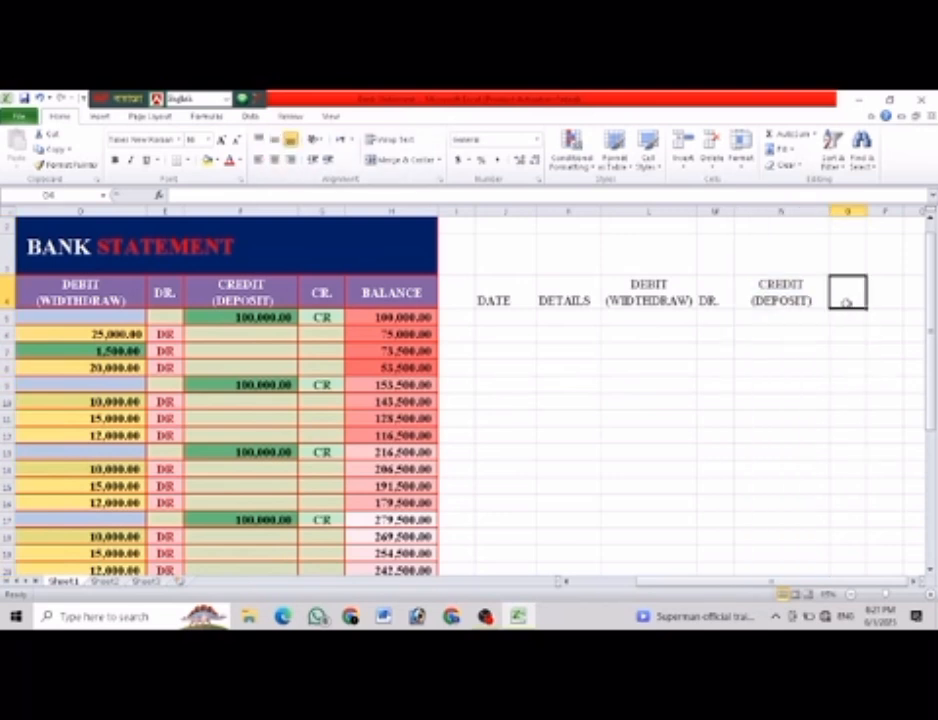
{"action": "type", "text": "CR."}
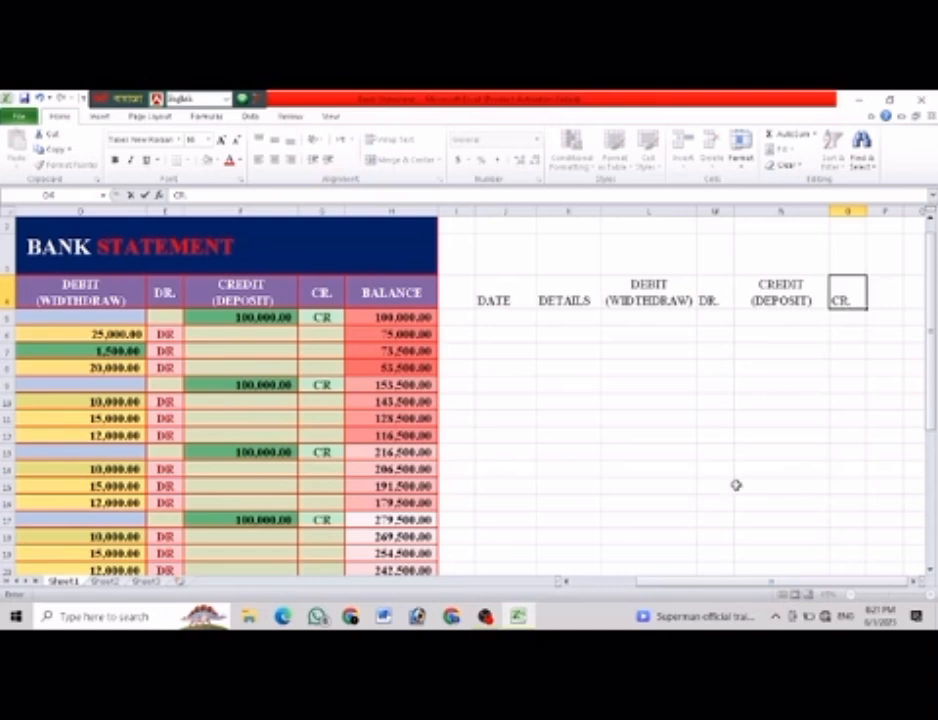
{"action": "left_click", "coordinate": [886, 299]}
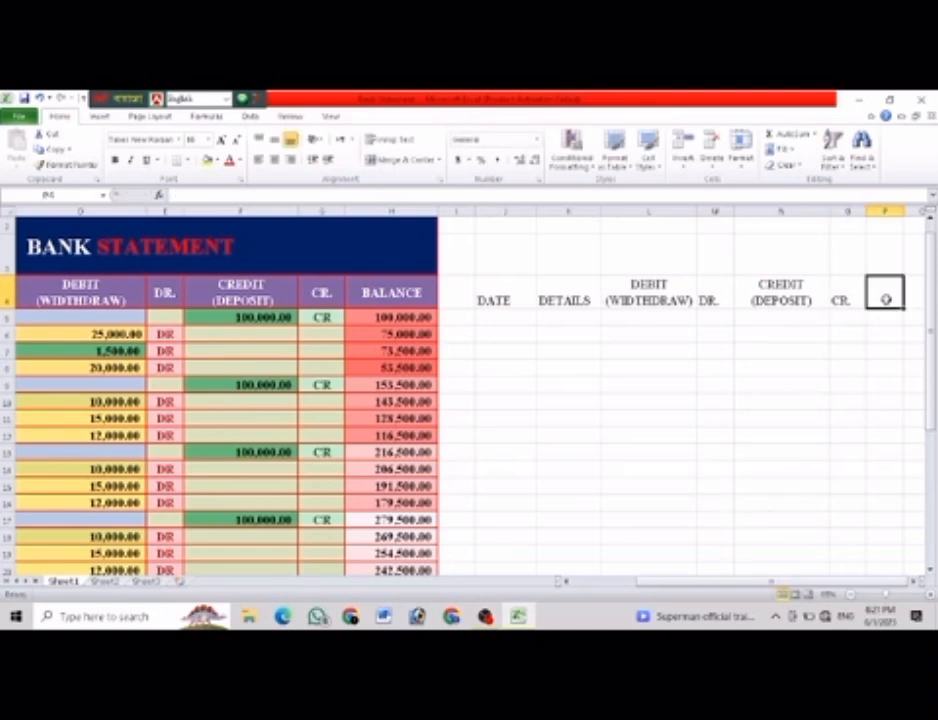
{"action": "type", "text": "BALANCE"}
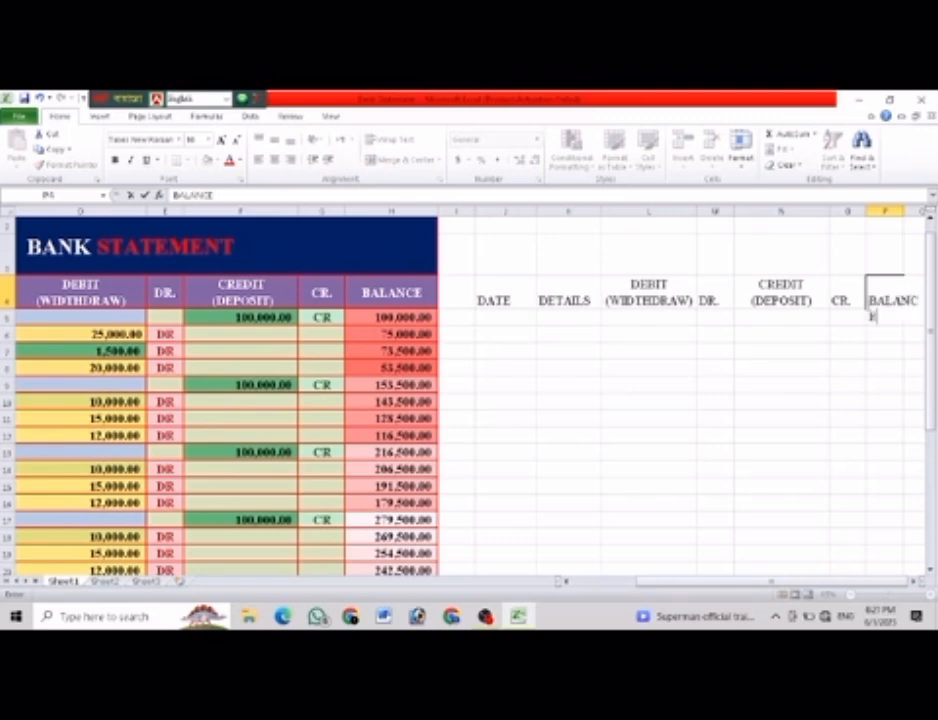
Widen column P so the BALANCE heading fits inside it.
{"action": "left_click", "coordinate": [884, 210]}
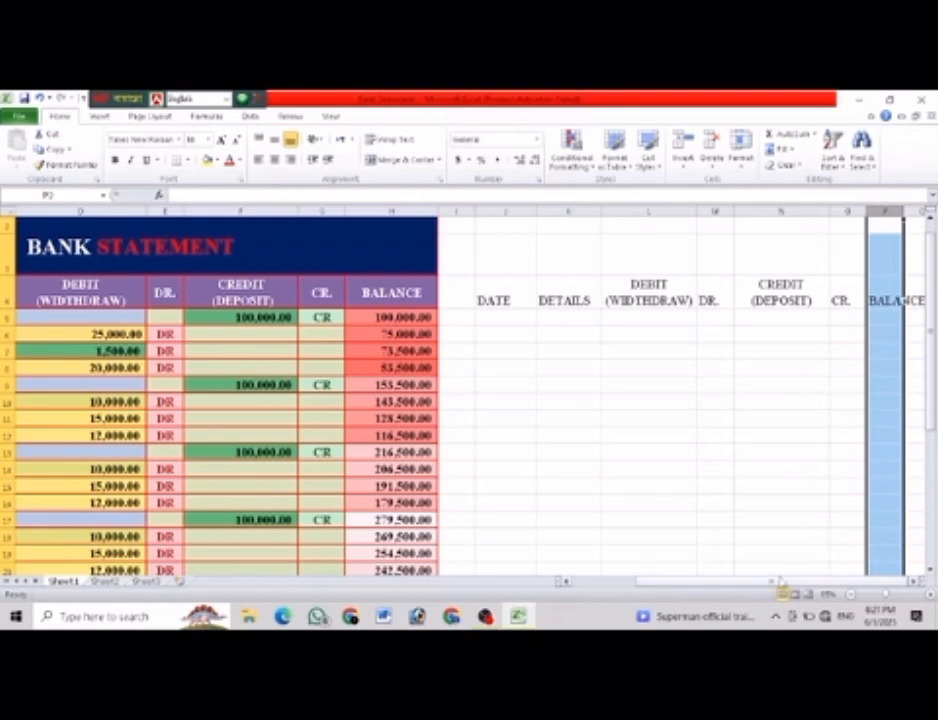
{"action": "left_click", "coordinate": [847, 385]}
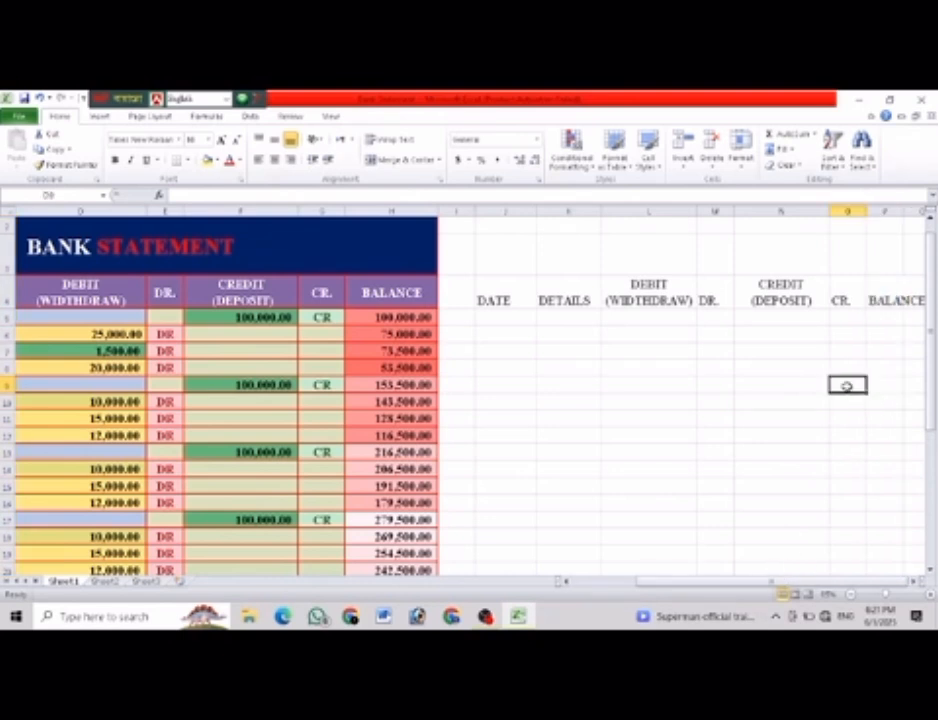
{"action": "key", "text": "Right"}
{"action": "key", "text": "Right"}
{"action": "key", "text": "Right"}
{"action": "key", "text": "Right"}
{"action": "key", "text": "Right"}
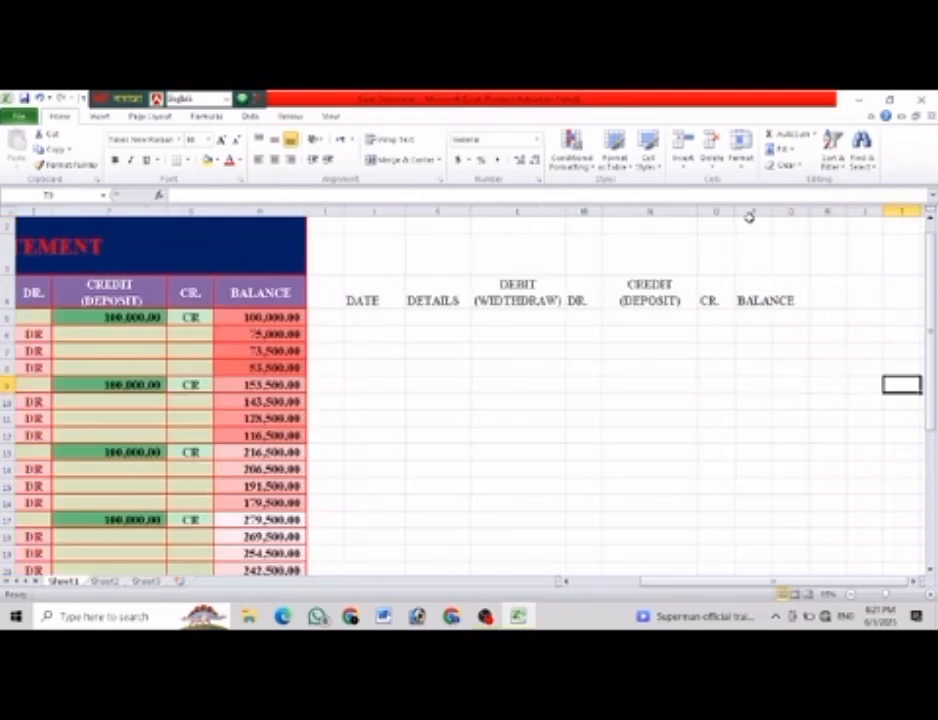
{"action": "left_click", "coordinate": [750, 211]}
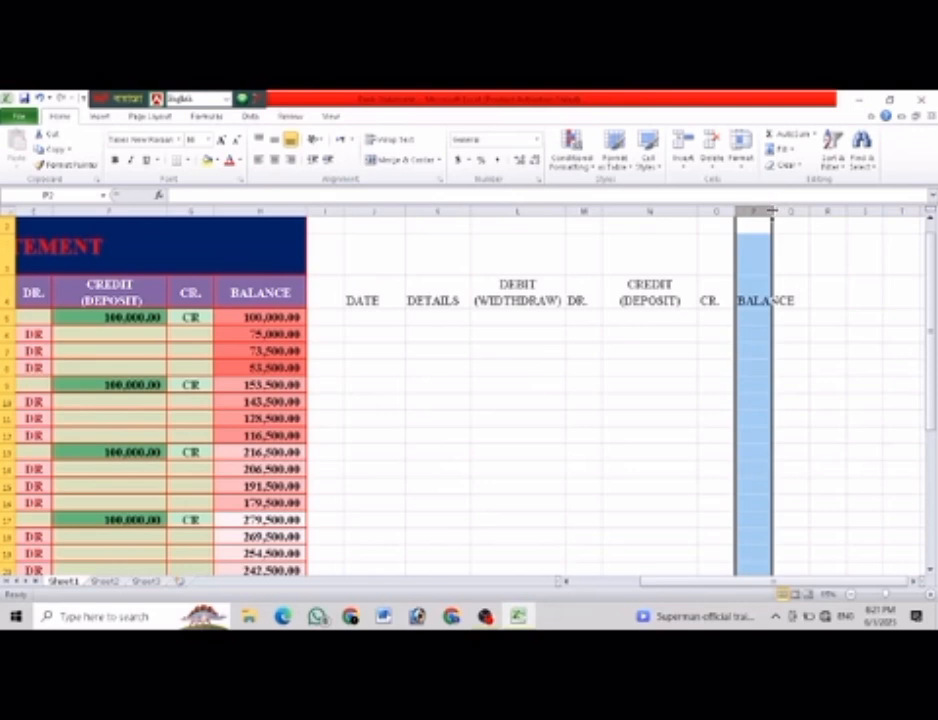
{"action": "left_click_drag", "start_coordinate": [771, 211], "coordinate": [811, 211]}
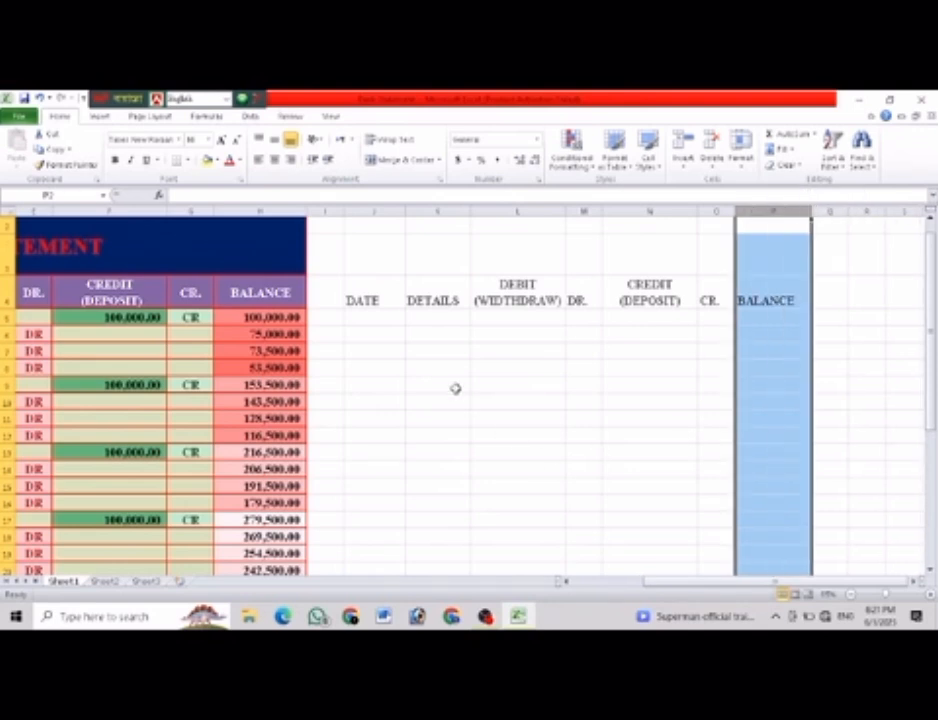
{"action": "left_click", "coordinate": [455, 388]}
Centre all the new headings in J4:P4 horizontally and vertically.
{"action": "left_click_drag", "start_coordinate": [369, 283], "coordinate": [750, 278]}
{"action": "left_click", "coordinate": [274, 159]}
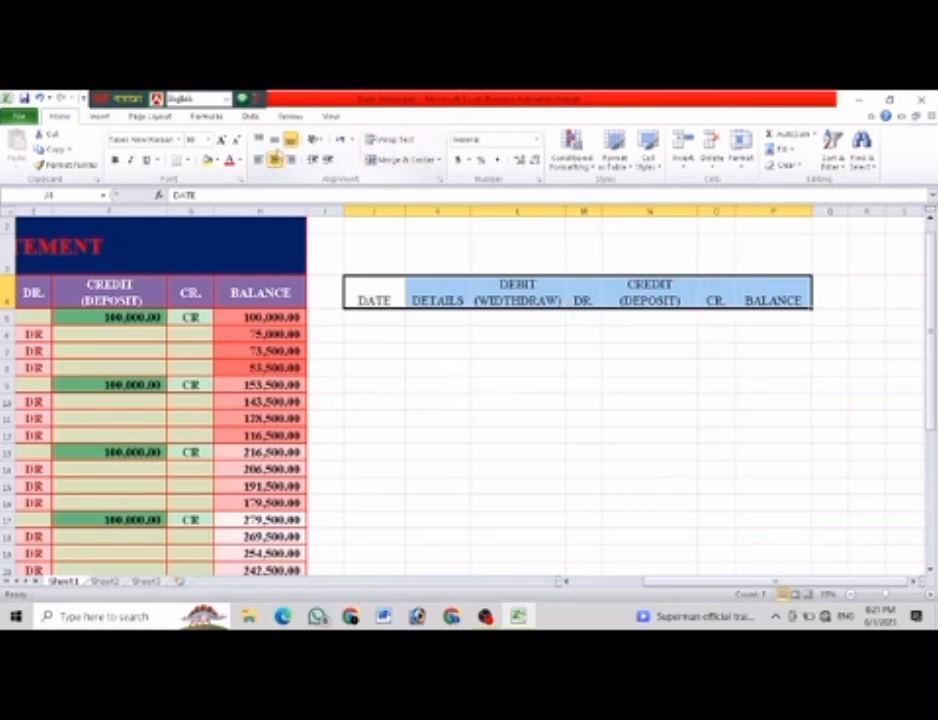
{"action": "left_click", "coordinate": [274, 139]}
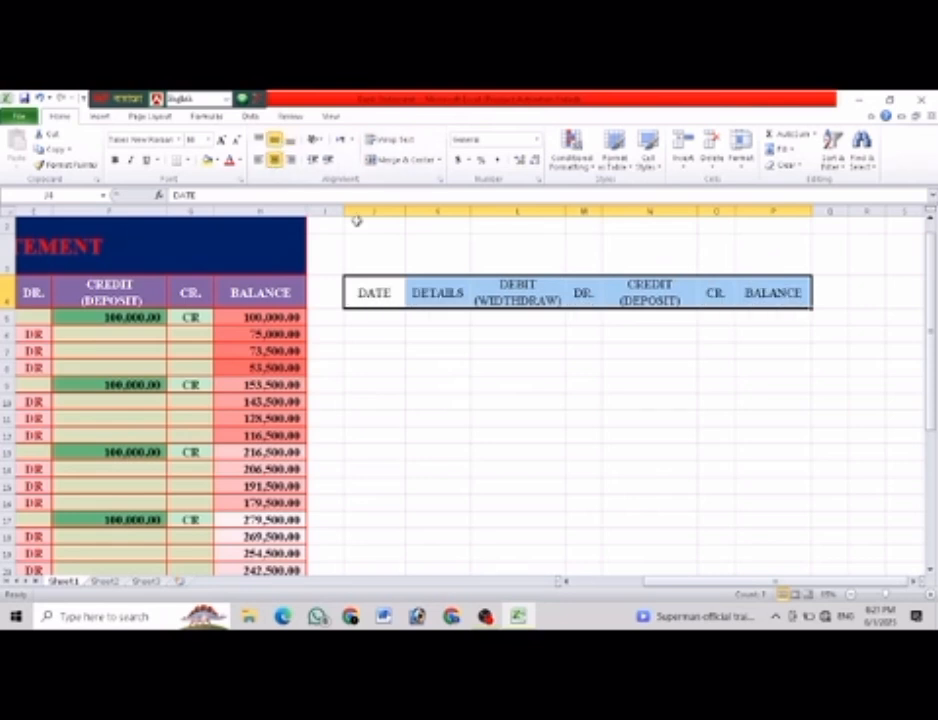
{"action": "left_click", "coordinate": [612, 380]}
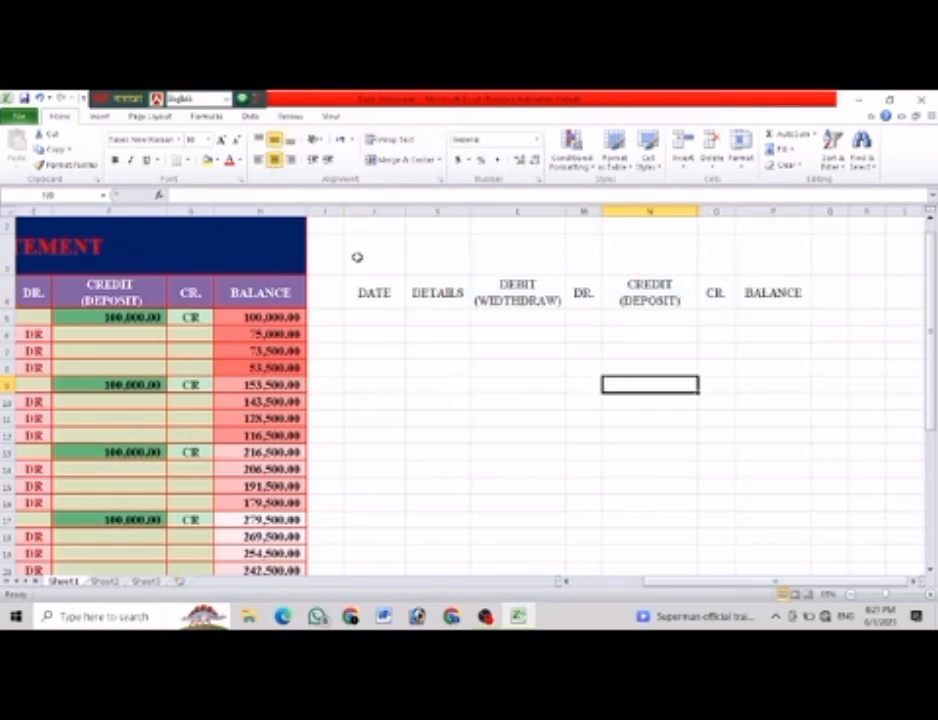
Merge and centre cells J3:P3 above the new headings to form a title cell.
{"action": "mouse_move", "coordinate": [678, 588]}
{"action": "left_mouse_down"}
{"action": "mouse_move", "coordinate": [662, 588]}
{"action": "mouse_move", "coordinate": [670, 588]}
{"action": "left_mouse_up"}
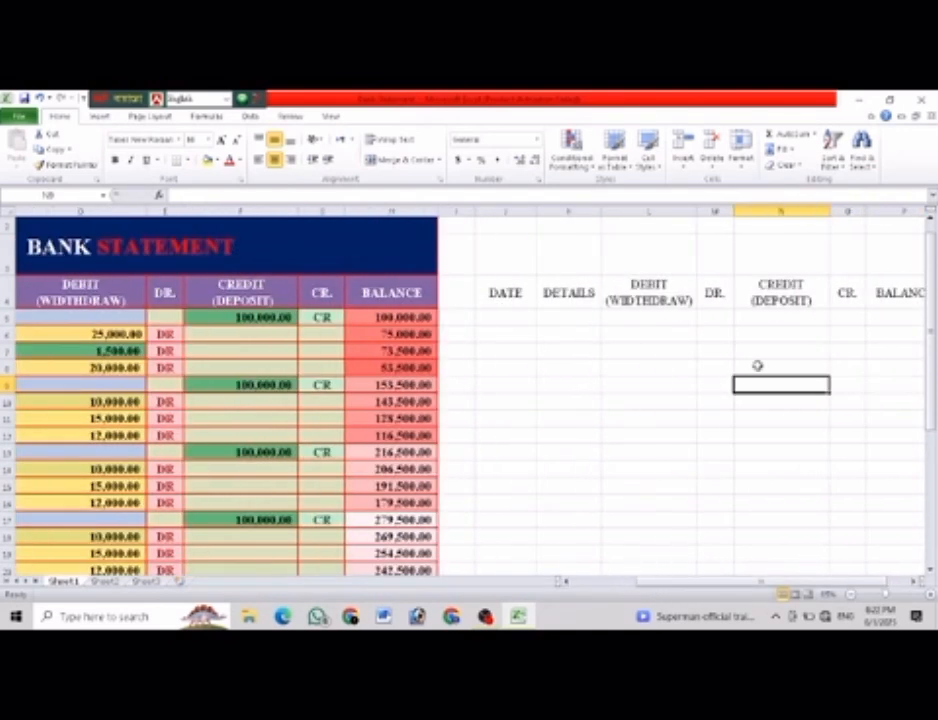
{"action": "left_click_drag", "start_coordinate": [519, 258], "coordinate": [782, 256]}
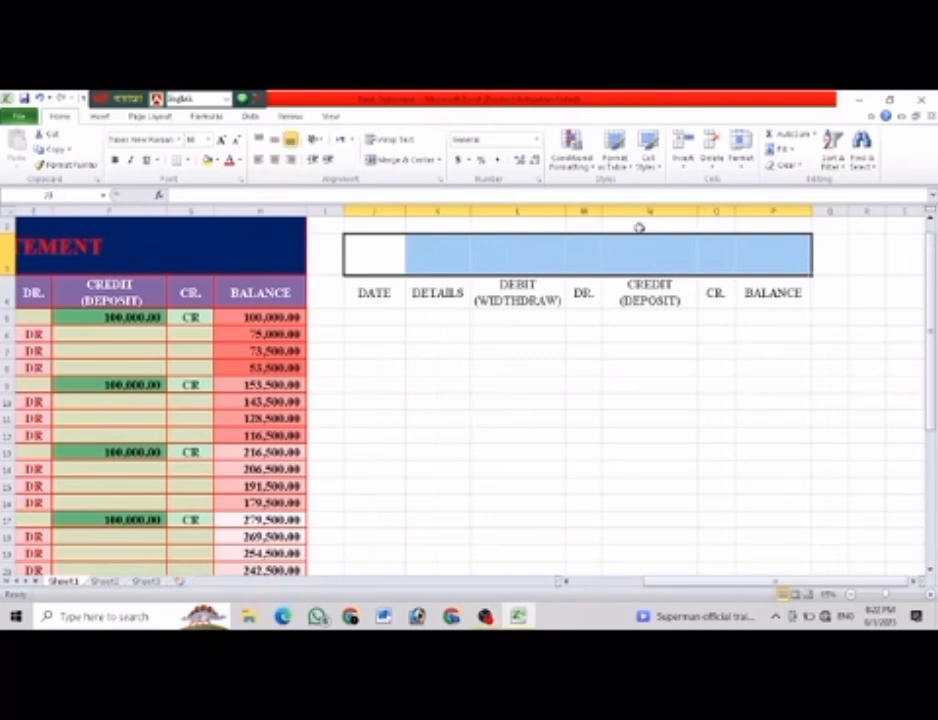
{"action": "left_click", "coordinate": [397, 162]}
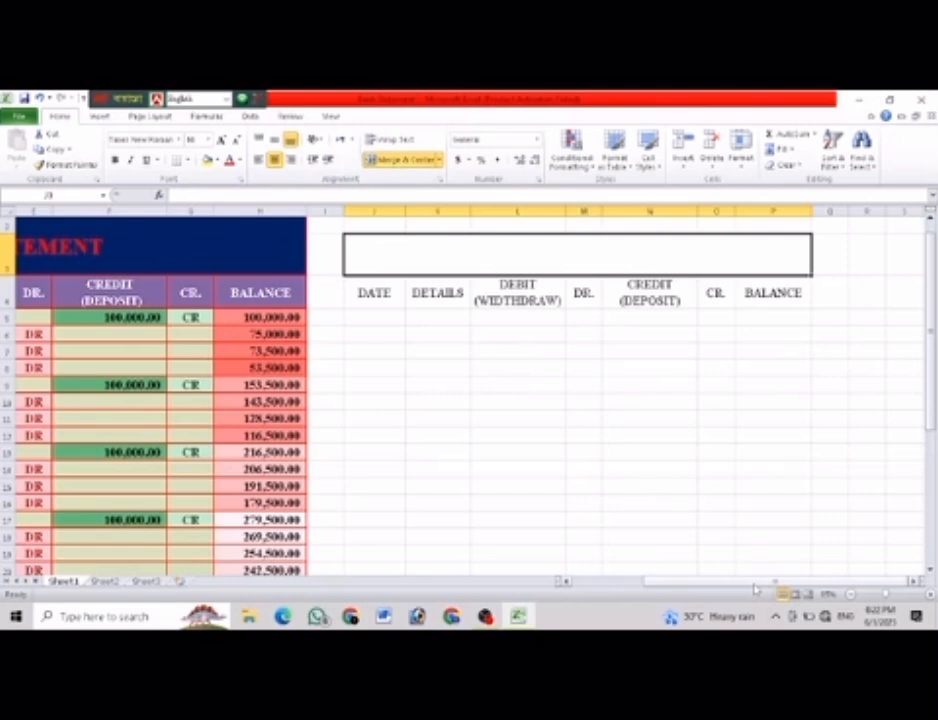
Enter the title BANK STATEMENT in the merged cell above the headings and centre it vertically.
{"action": "left_click_drag", "start_coordinate": [756, 588], "coordinate": [740, 592]}
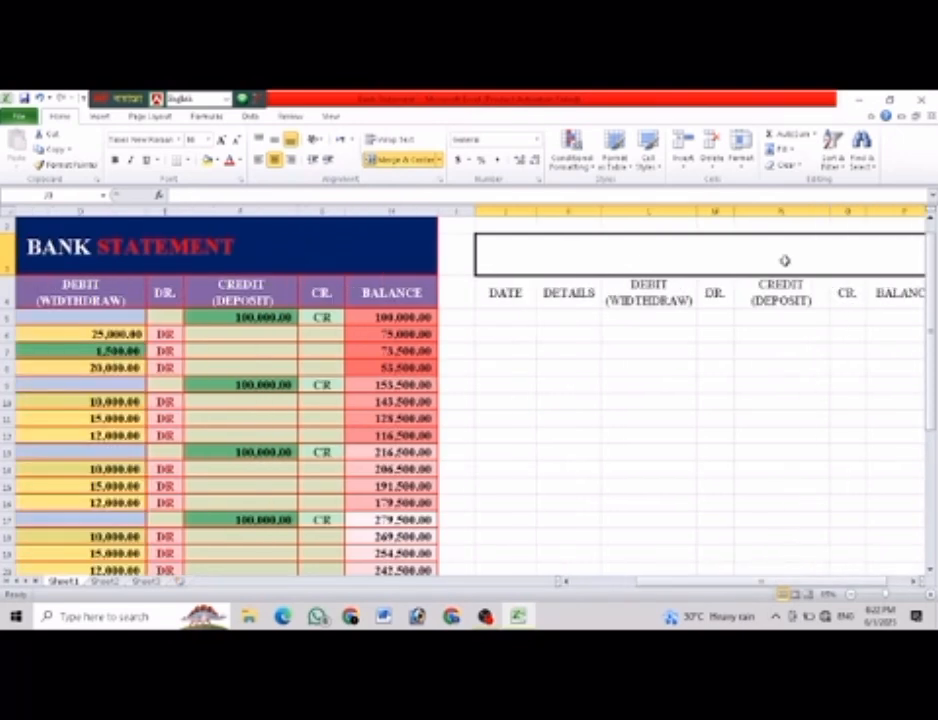
{"action": "type", "text": "BAN"}
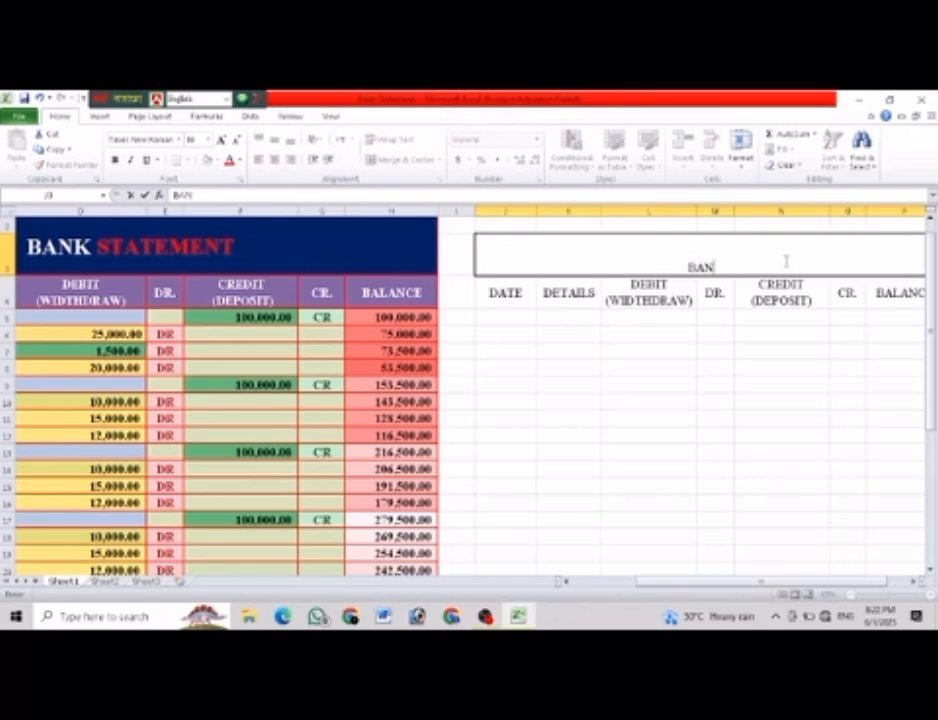
{"action": "type", "text": "K STATEM"}
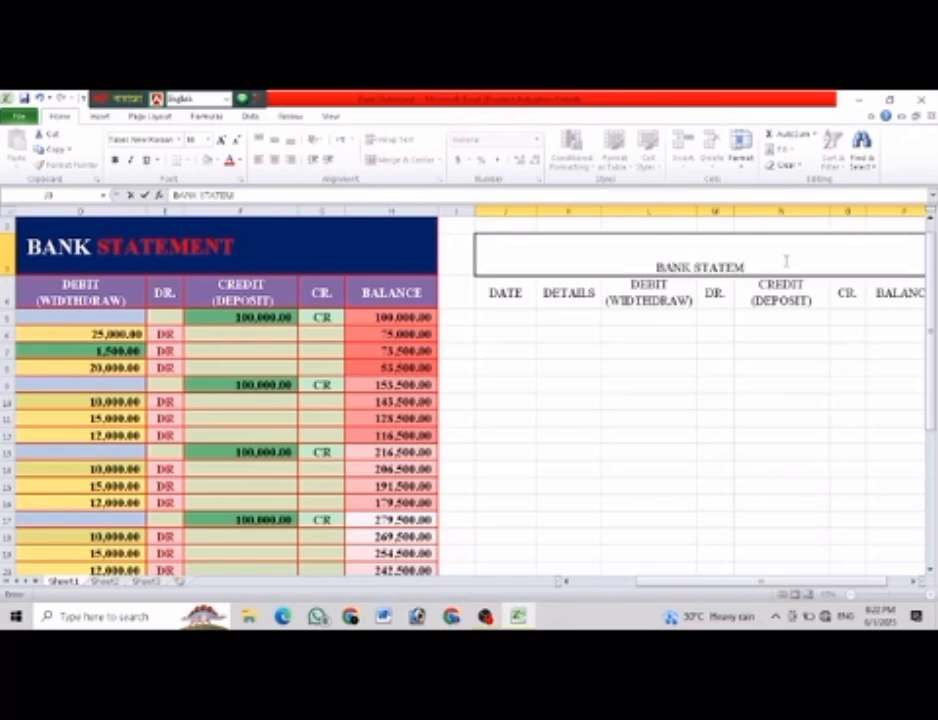
{"action": "type", "text": "ENT"}
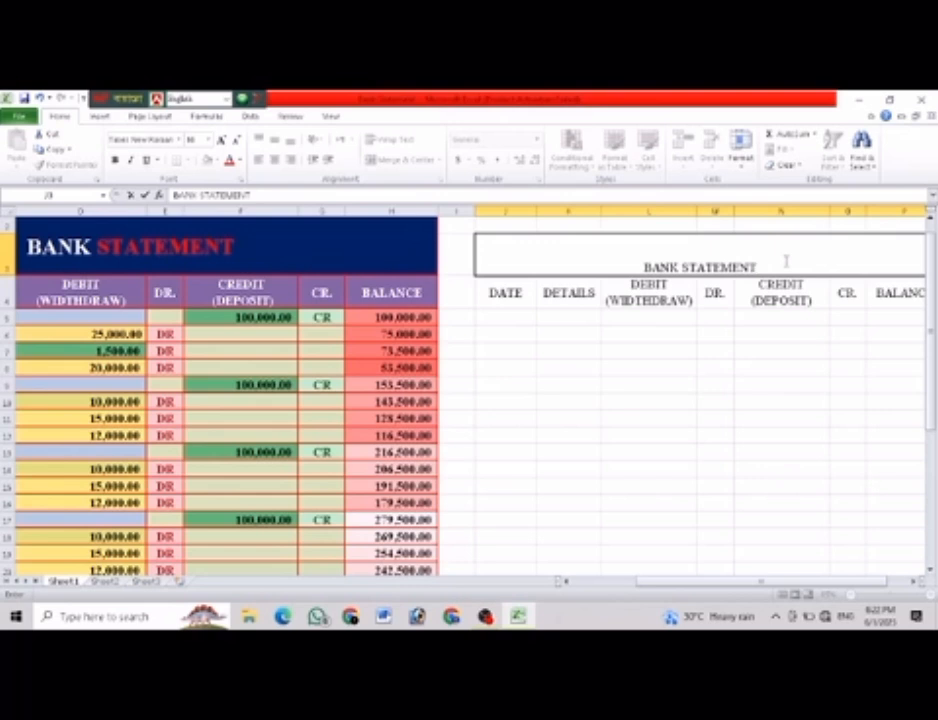
{"action": "left_click", "coordinate": [773, 396]}
{"action": "left_click", "coordinate": [727, 268]}
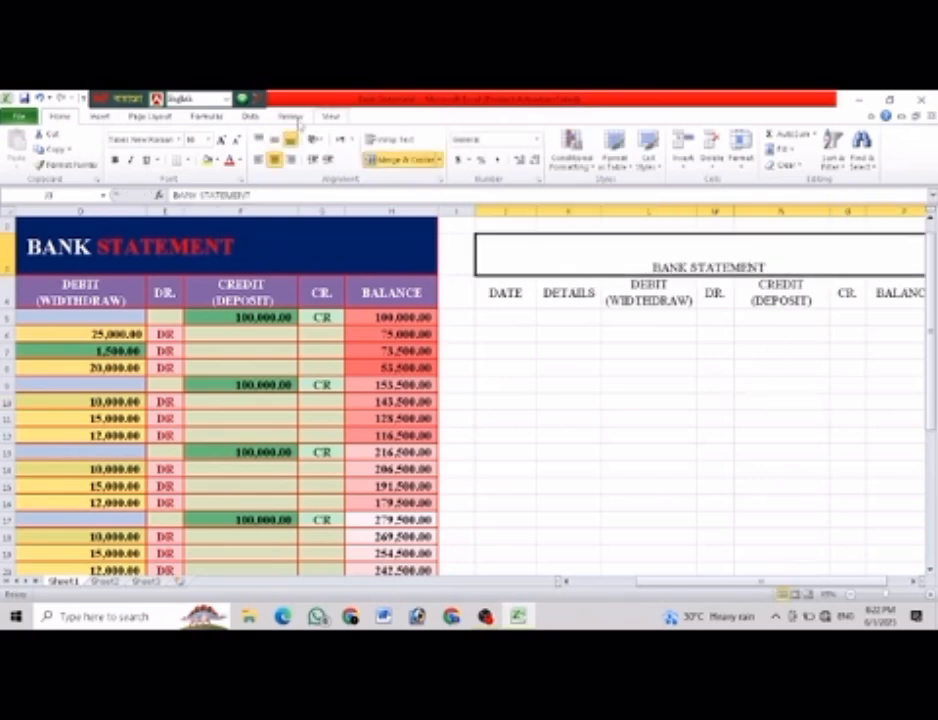
{"action": "left_click", "coordinate": [274, 139]}
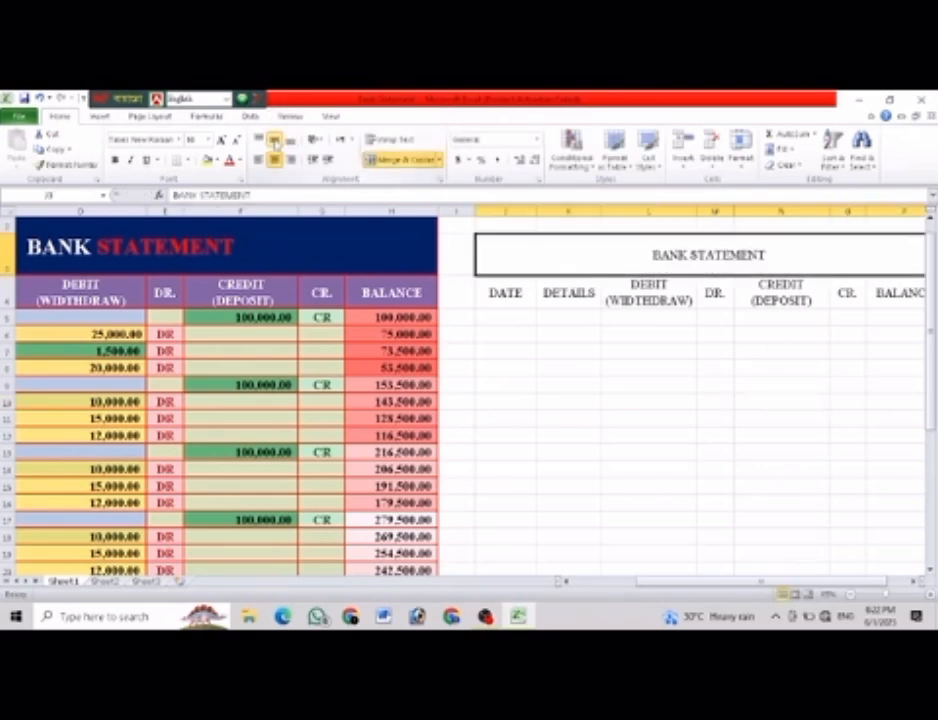
{"action": "left_click", "coordinate": [690, 399]}
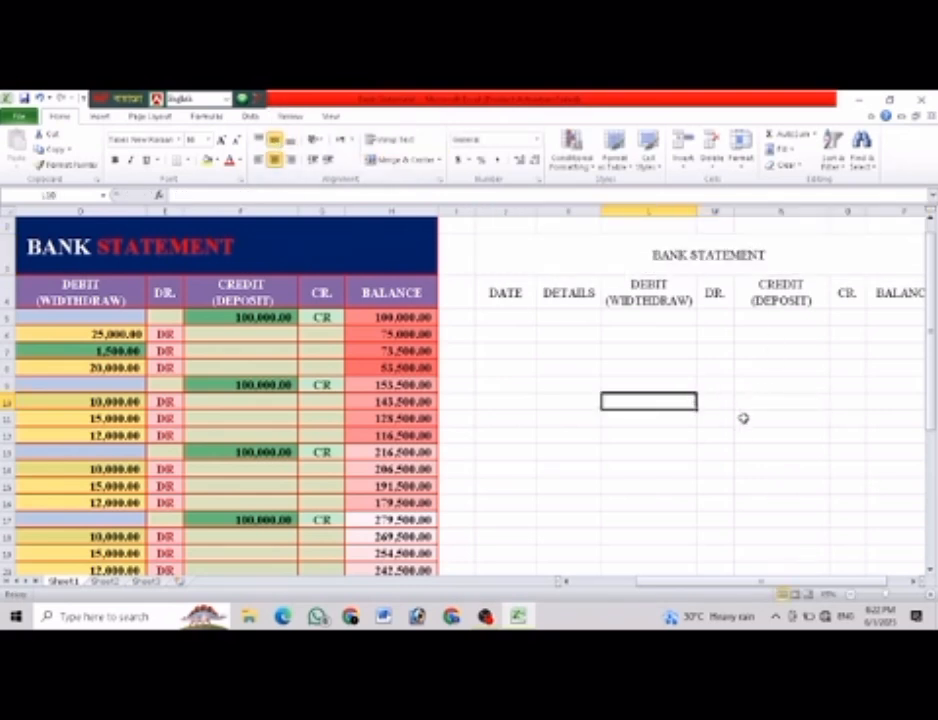
Enter the date 1-6-2025 in cell J5, the first row under the DATE heading.
{"action": "left_click", "coordinate": [509, 320]}
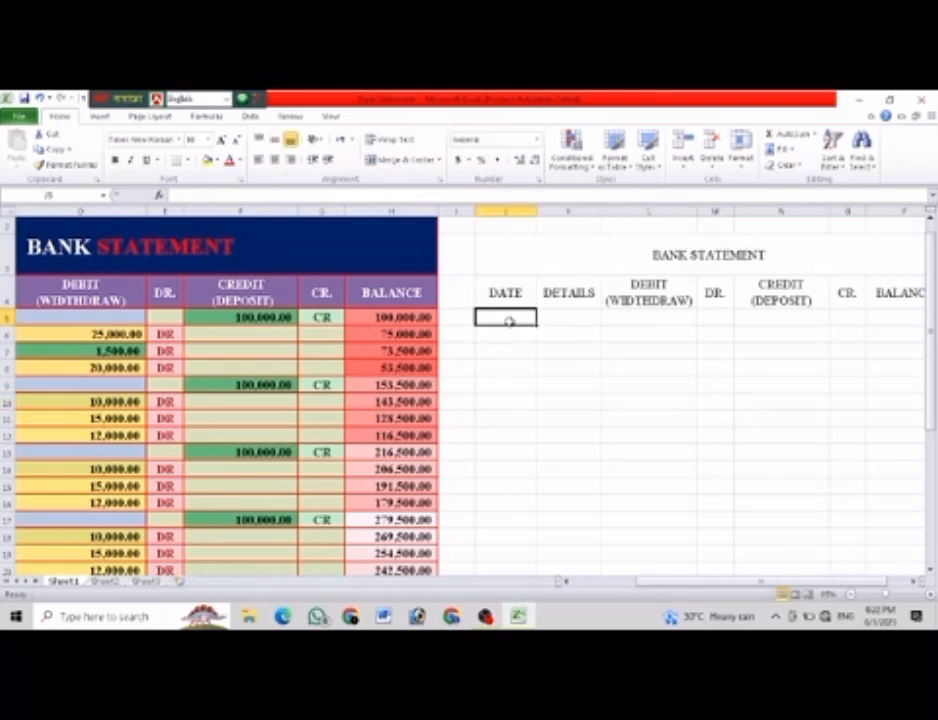
{"action": "type", "text": "1"}
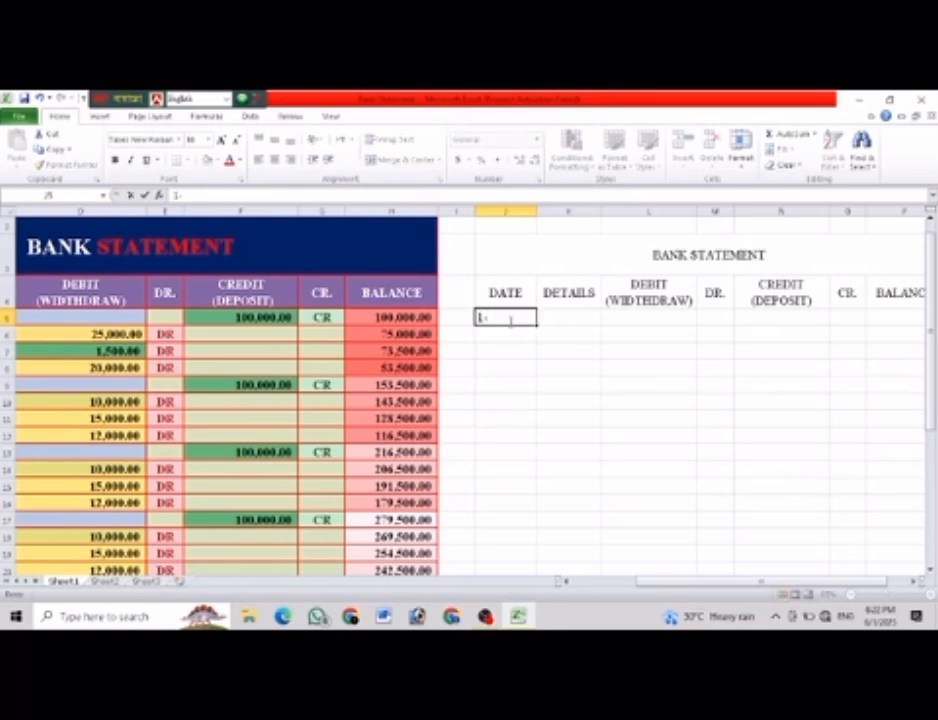
{"action": "type", "text": "-6"}
{"action": "type", "text": "-"}
{"action": "type", "text": "2025"}
{"action": "left_click", "coordinate": [556, 344]}
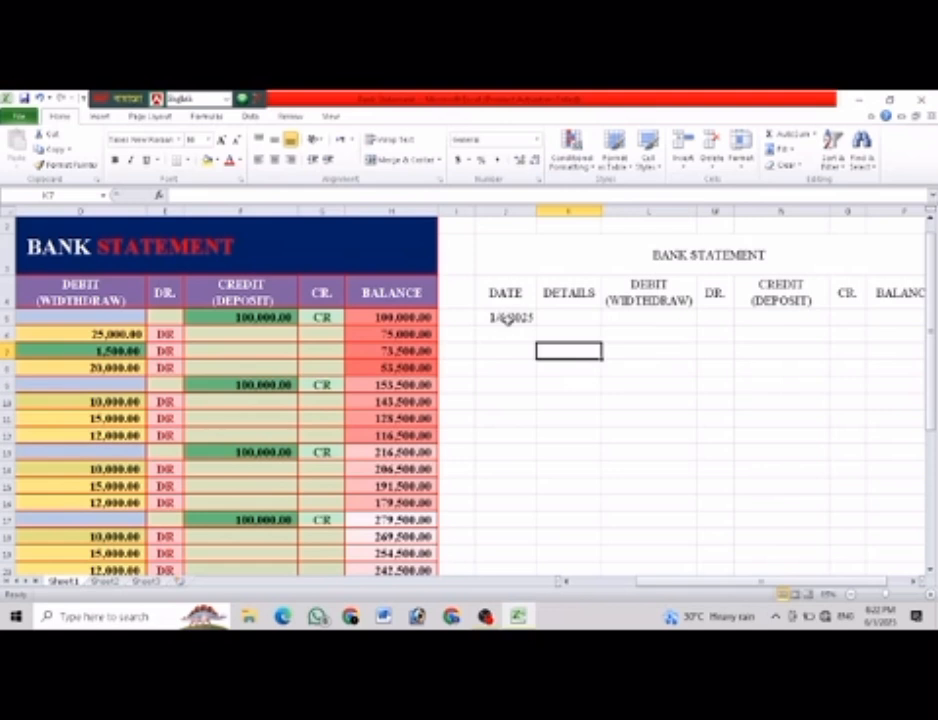
Format the date in cell J5 with the 14-Mar-01 date type.
{"action": "left_click", "coordinate": [506, 318]}
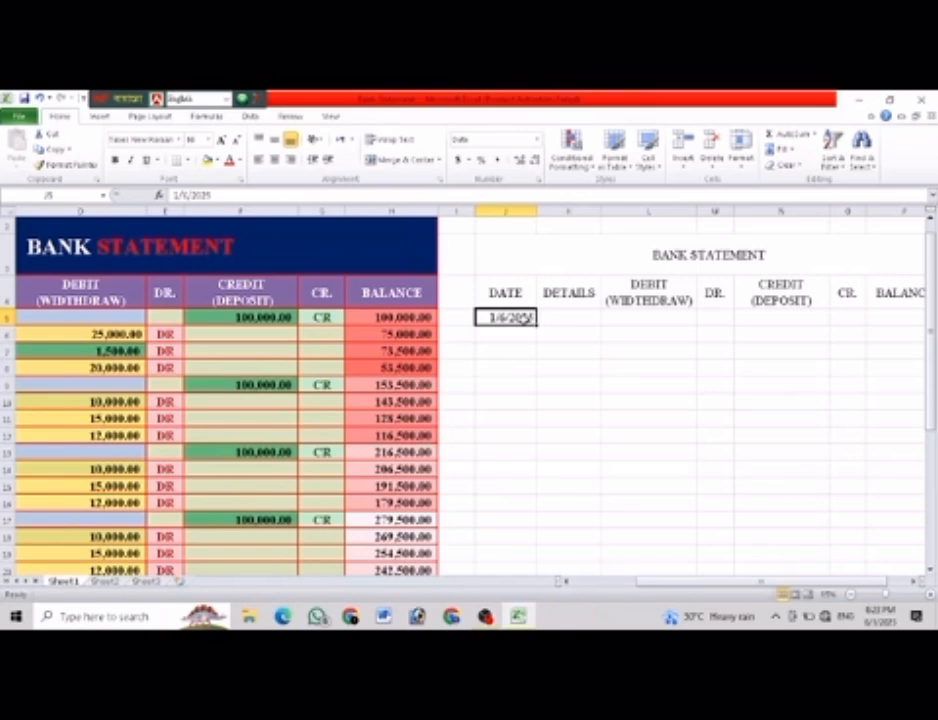
{"action": "right_click", "coordinate": [525, 318]}
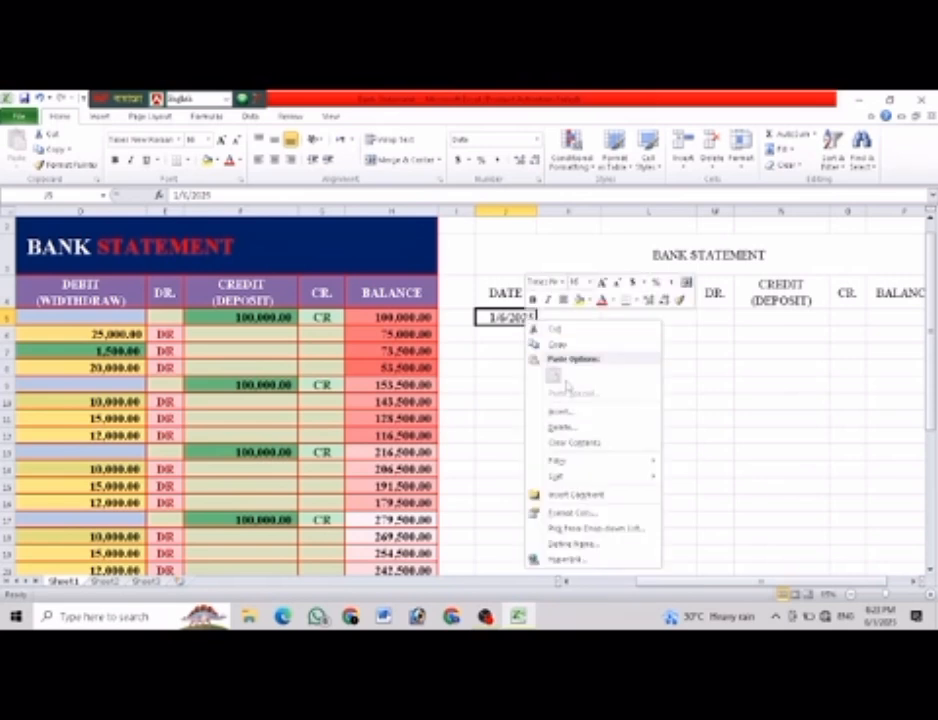
{"action": "left_click", "coordinate": [578, 513]}
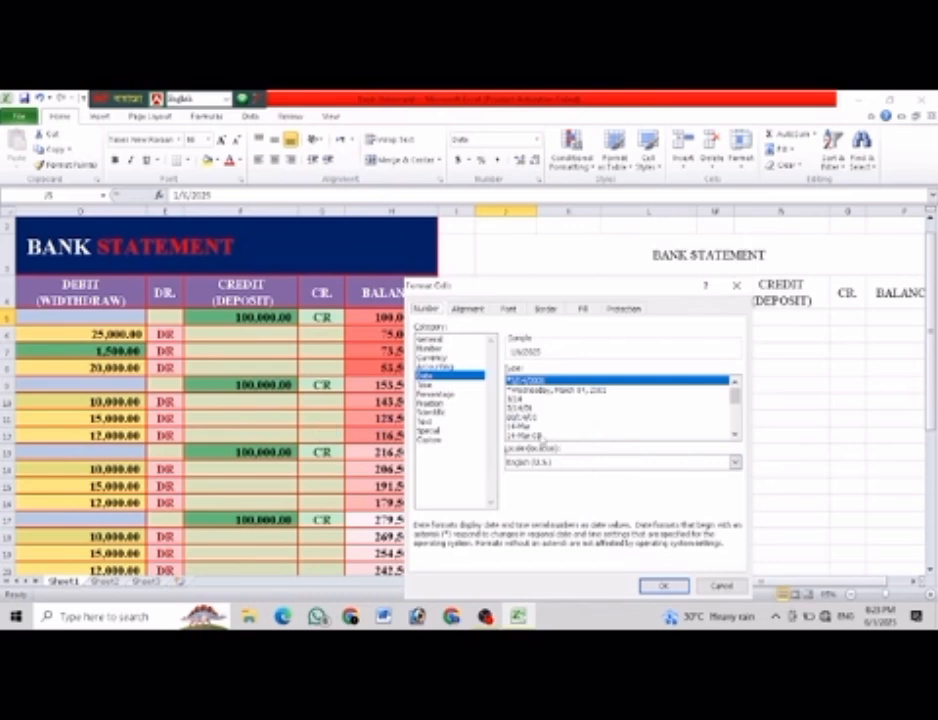
{"action": "left_click", "coordinate": [532, 437]}
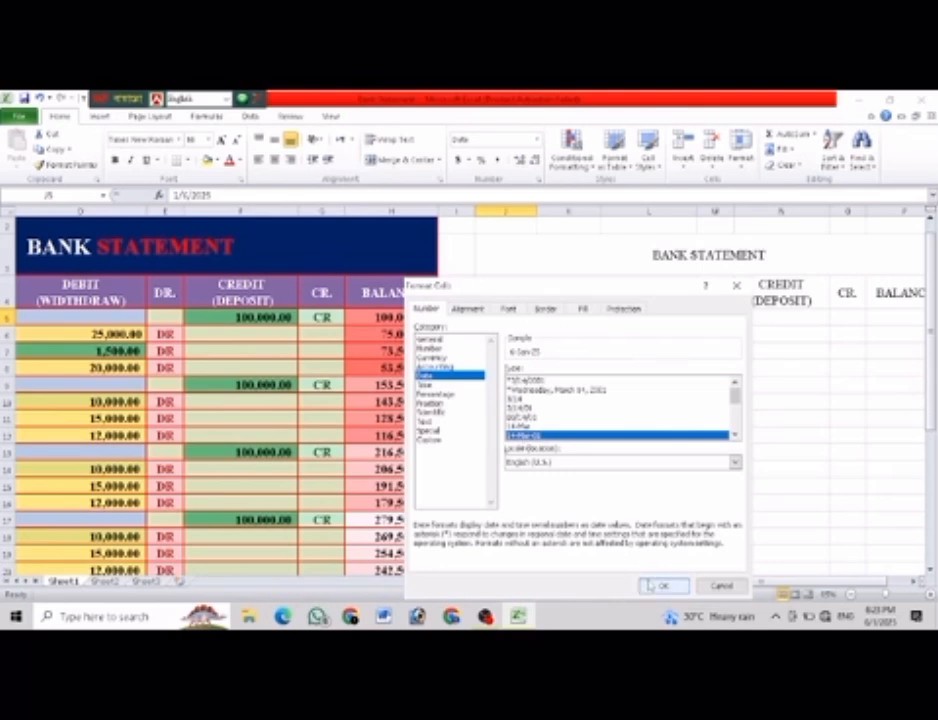
{"action": "key", "text": "Return"}
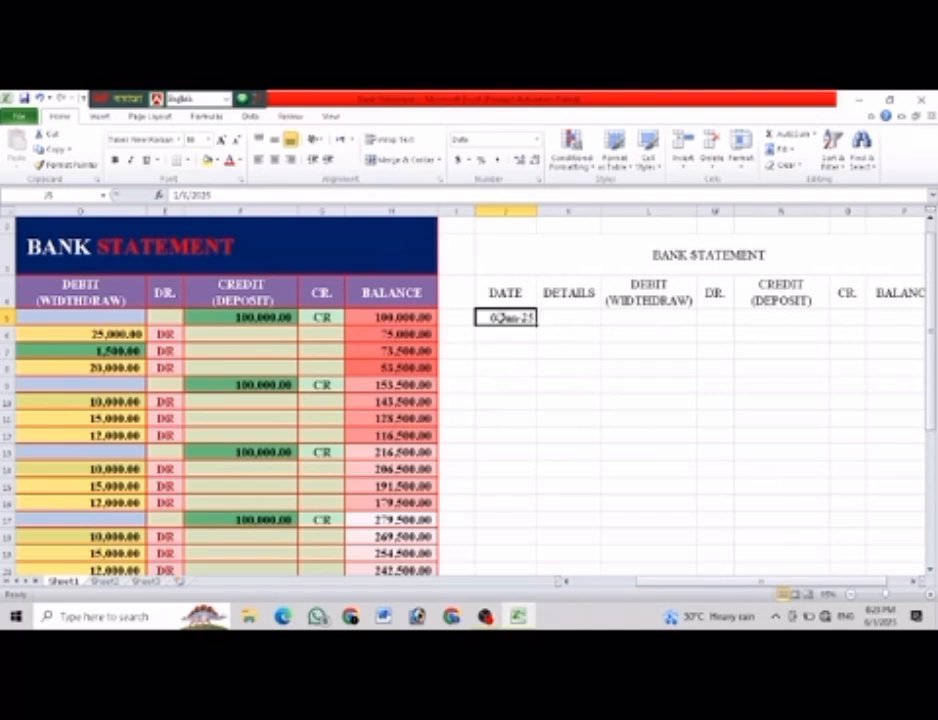
Correct the date in cell J5 to 6/1/2025 so that June is the month.
{"action": "double_click", "coordinate": [503, 317]}
{"action": "left_click", "coordinate": [547, 352]}
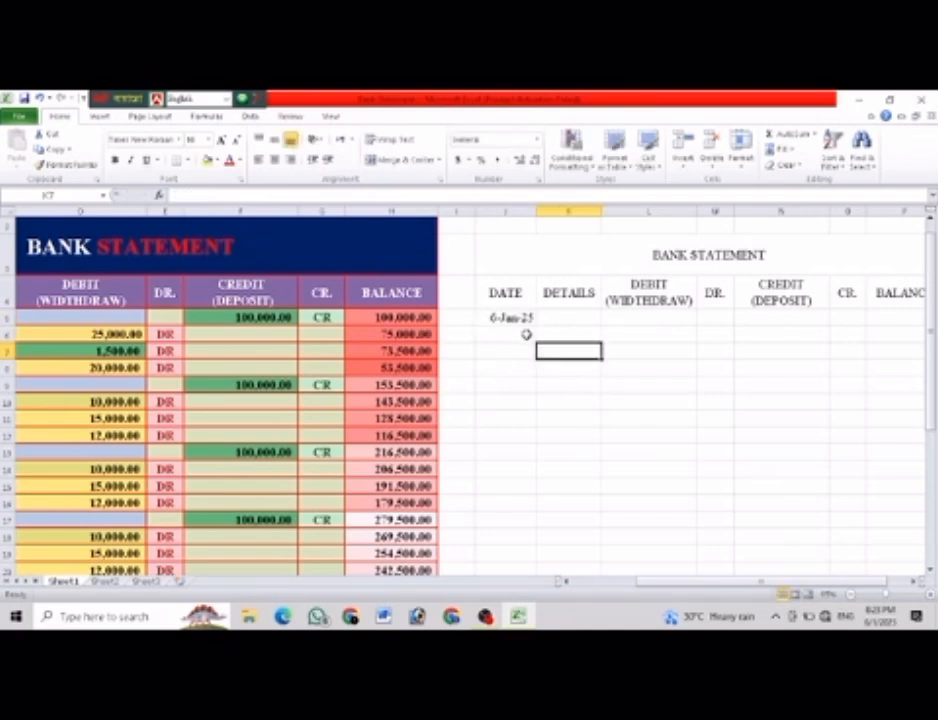
{"action": "double_click", "coordinate": [515, 318]}
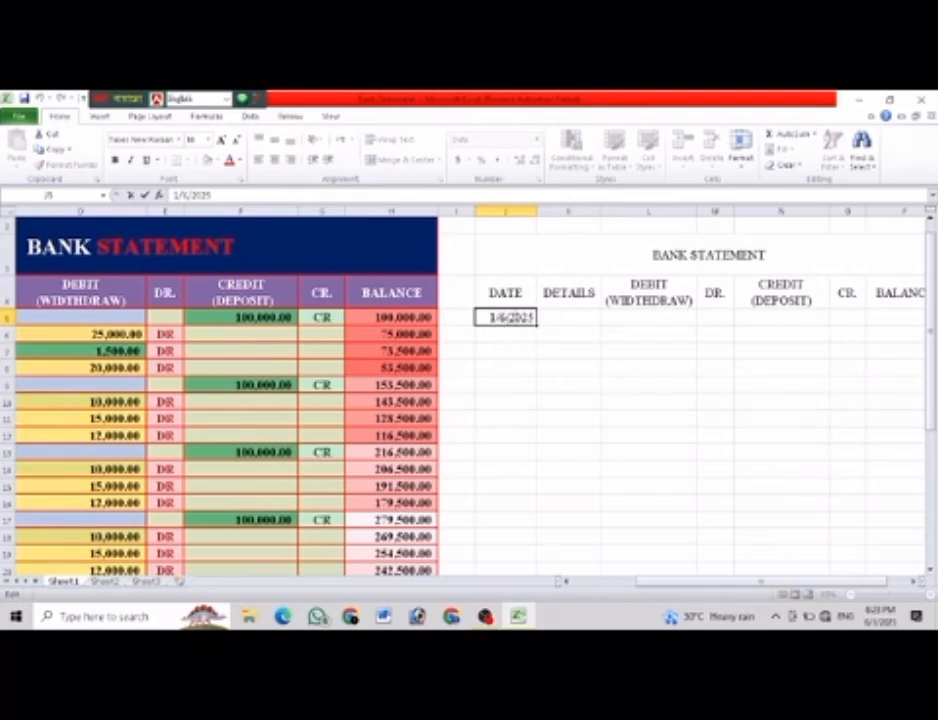
{"action": "key", "text": "BackSpace"}
{"action": "type", "text": "1"}
{"action": "key", "text": "BackSpace"}
{"action": "type", "text": "6/"}
{"action": "left_click", "coordinate": [566, 348]}
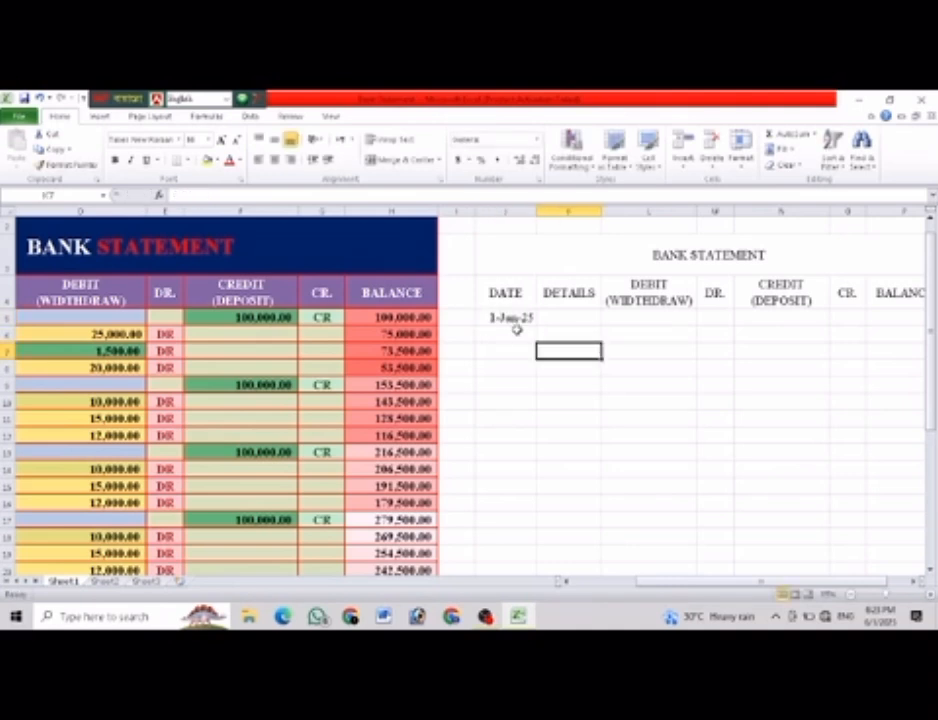
Fill the date series down the DATE column from J5 to 30-Jun-25 in J34.
{"action": "left_click", "coordinate": [525, 318]}
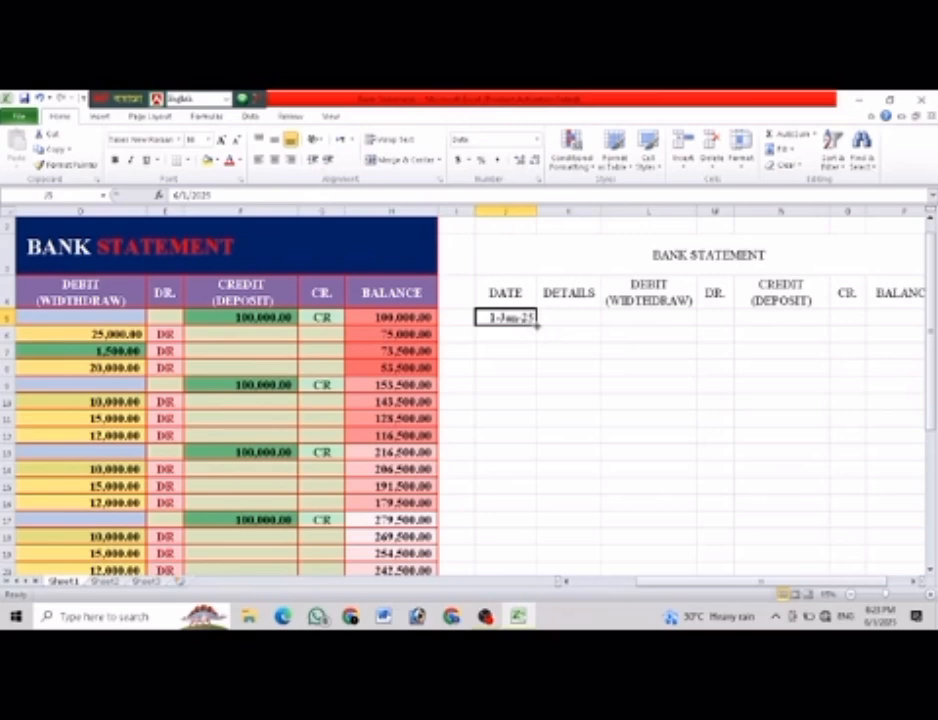
{"action": "left_click_drag", "start_coordinate": [537, 325], "coordinate": [526, 520]}
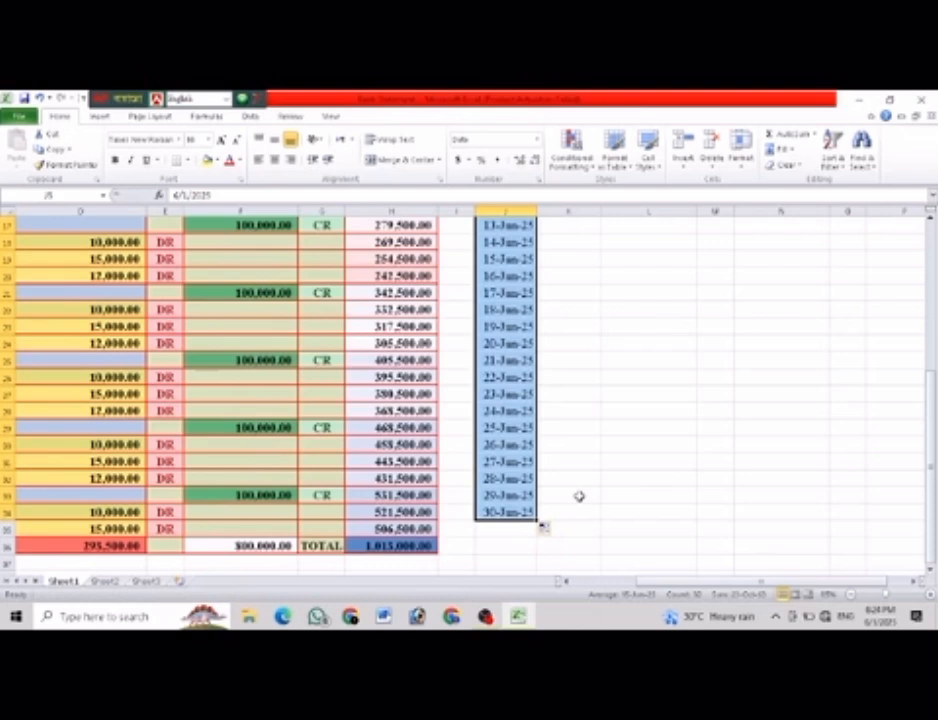
{"action": "scroll", "coordinate": [578, 496], "scroll_direction": "up", "scroll_amount": 5}
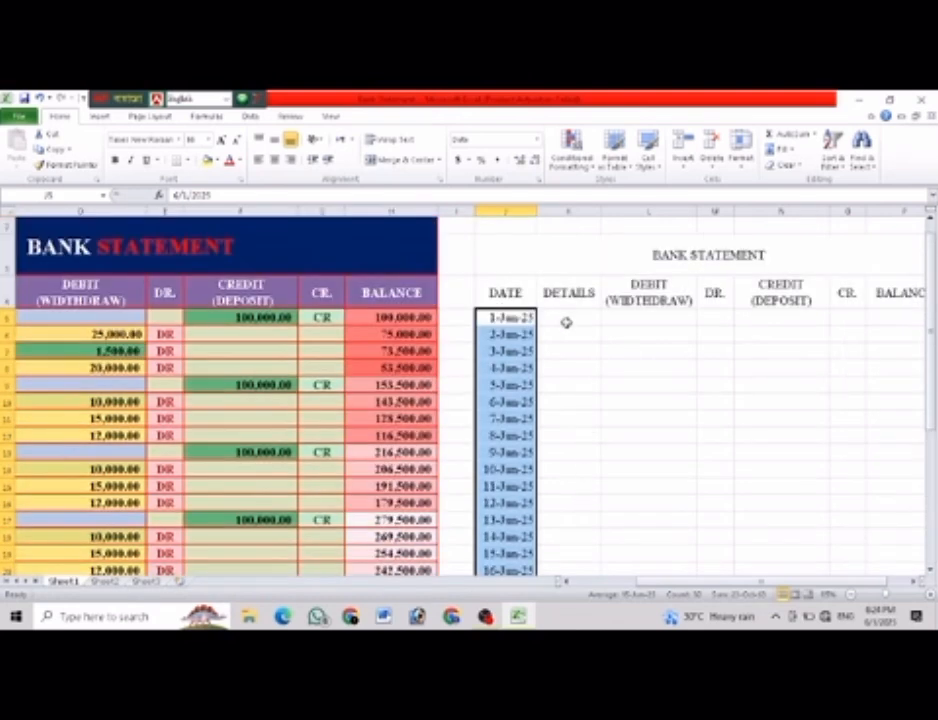
Widen the DETAILS column K to more than twice its width.
{"action": "left_click", "coordinate": [566, 322]}
{"action": "left_click_drag", "start_coordinate": [603, 211], "coordinate": [684, 214]}
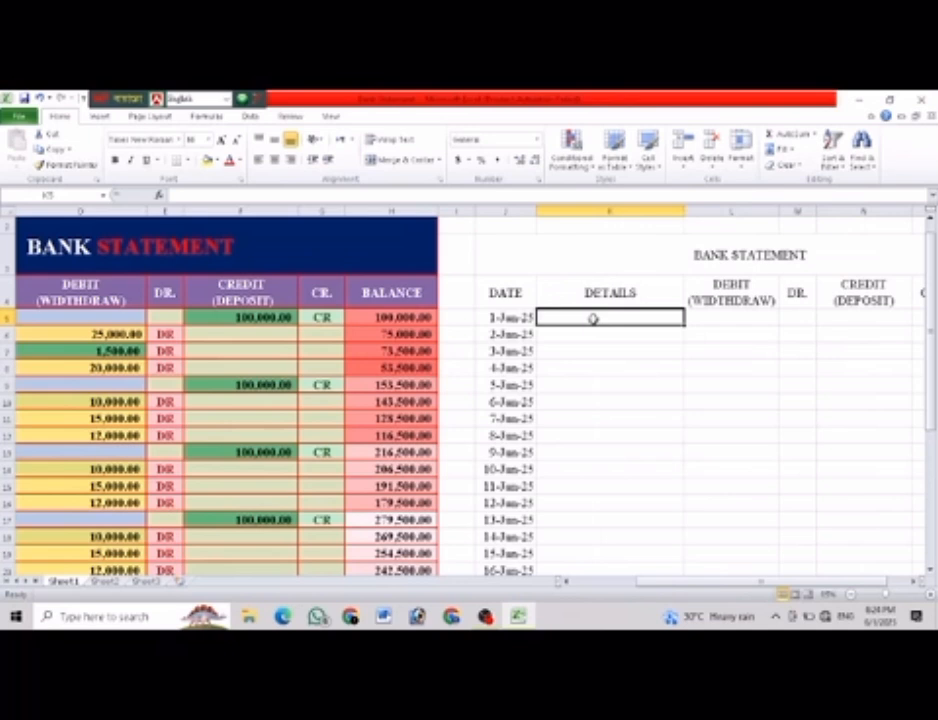
{"action": "left_click", "coordinate": [620, 389]}
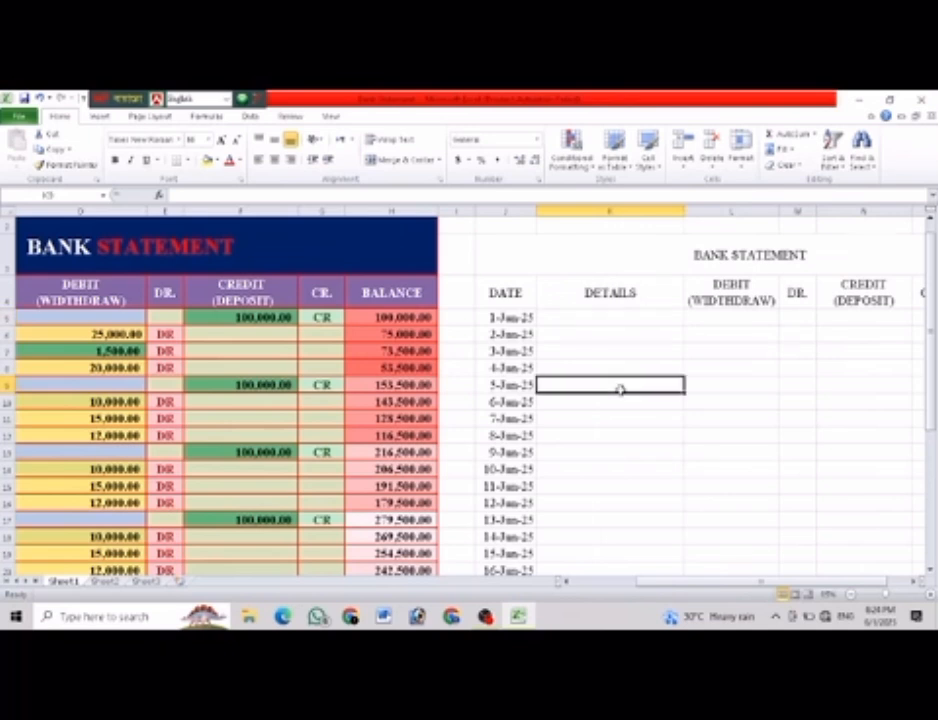
Apply all borders to the new table range J3:P35, from the title through the row below the last date.
{"action": "scroll", "coordinate": [620, 389], "scroll_direction": "down", "scroll_amount": 3}
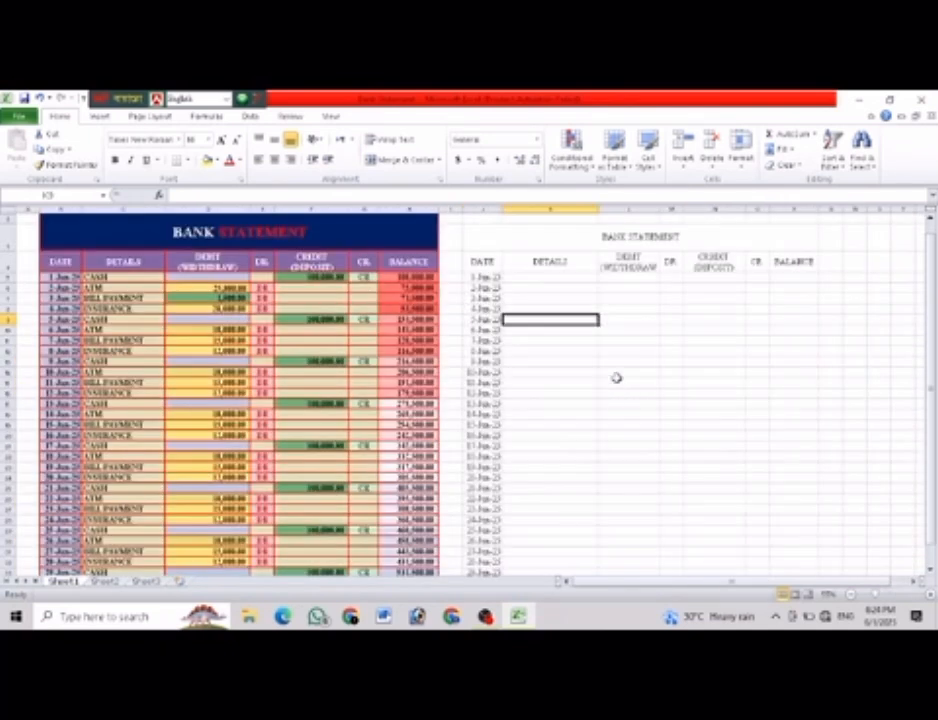
{"action": "left_click_drag", "start_coordinate": [473, 234], "coordinate": [668, 552]}
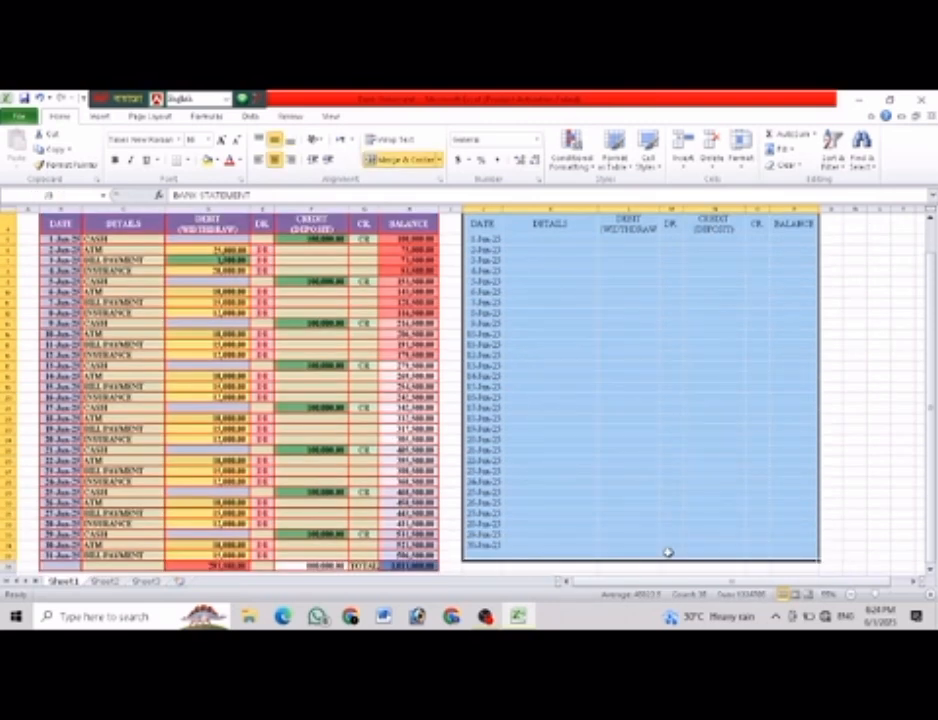
{"action": "left_click", "coordinate": [187, 163]}
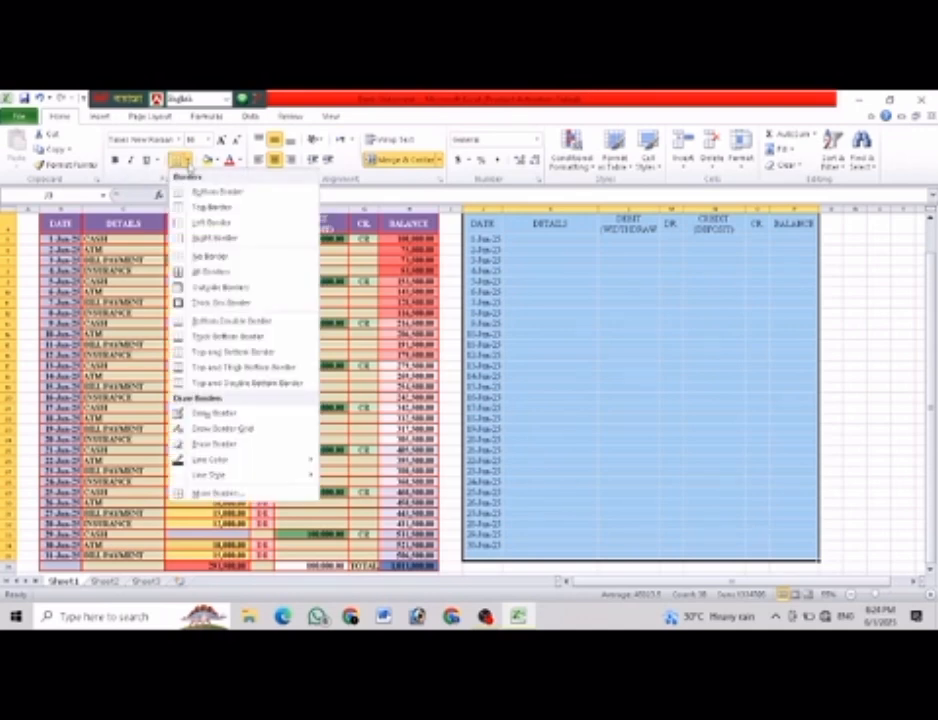
{"action": "left_click", "coordinate": [214, 271]}
{"action": "scroll", "coordinate": [226, 274], "scroll_direction": "up", "scroll_amount": 1}
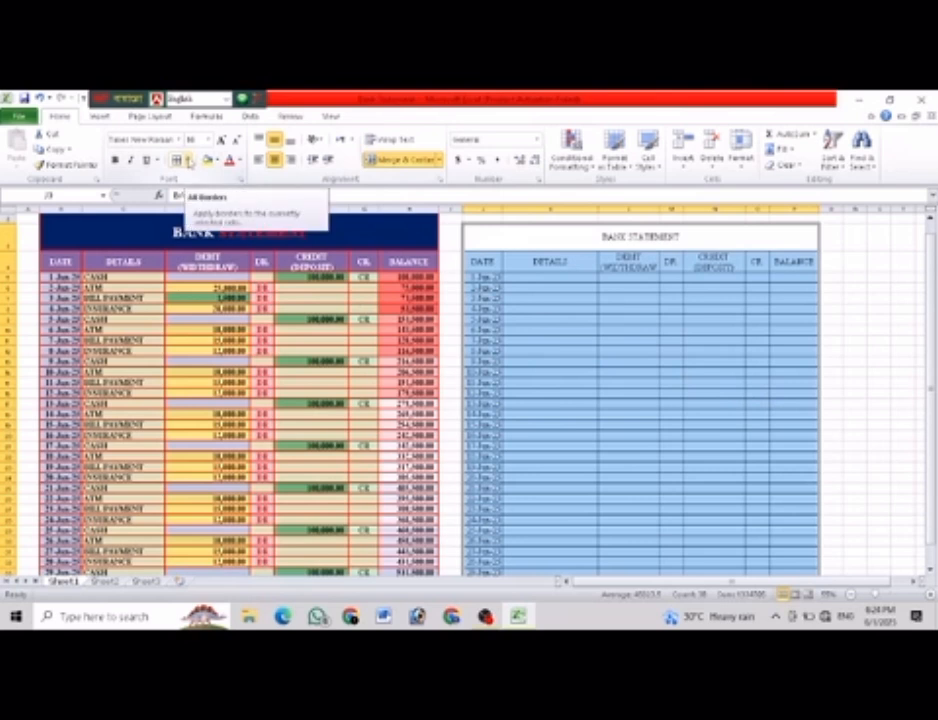
Set the border line color to red and reapply all borders to the whole new table J3:P35.
{"action": "left_click", "coordinate": [189, 164]}
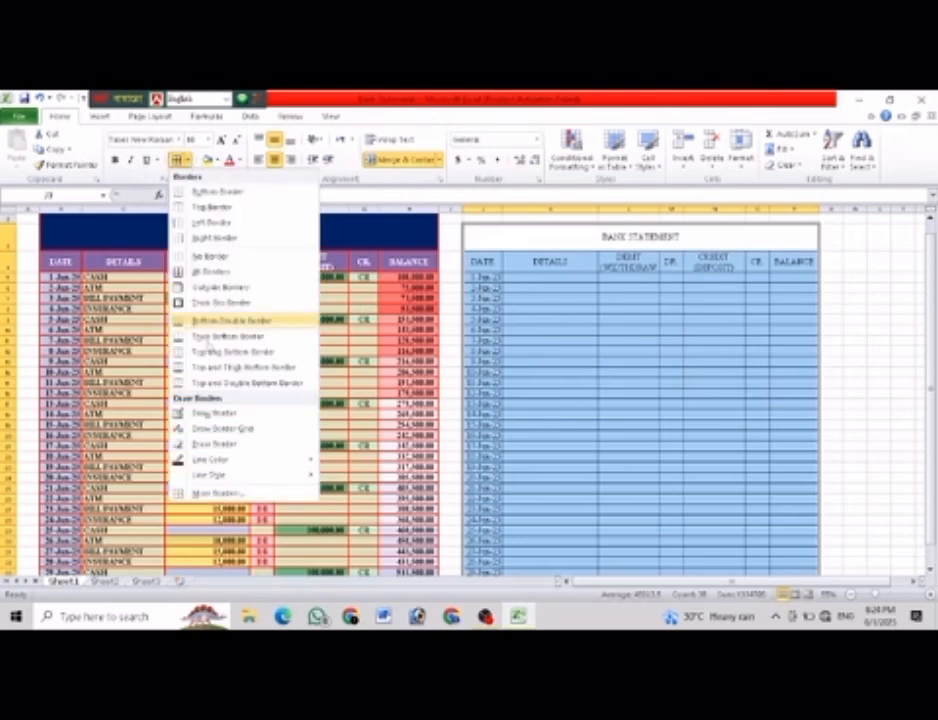
{"action": "mouse_move", "coordinate": [233, 462]}
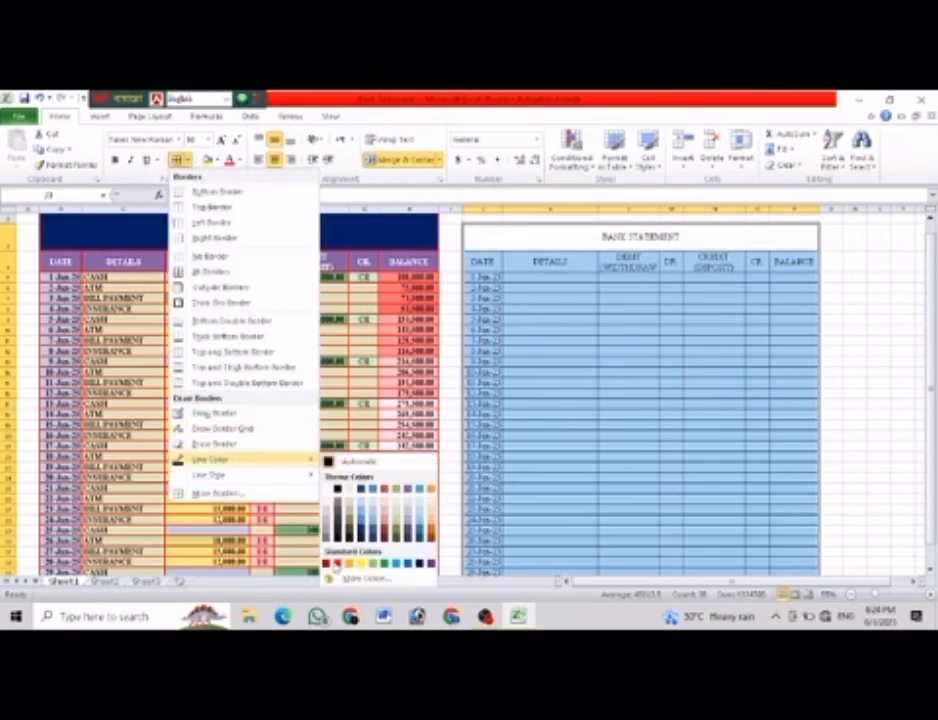
{"action": "left_click", "coordinate": [337, 566]}
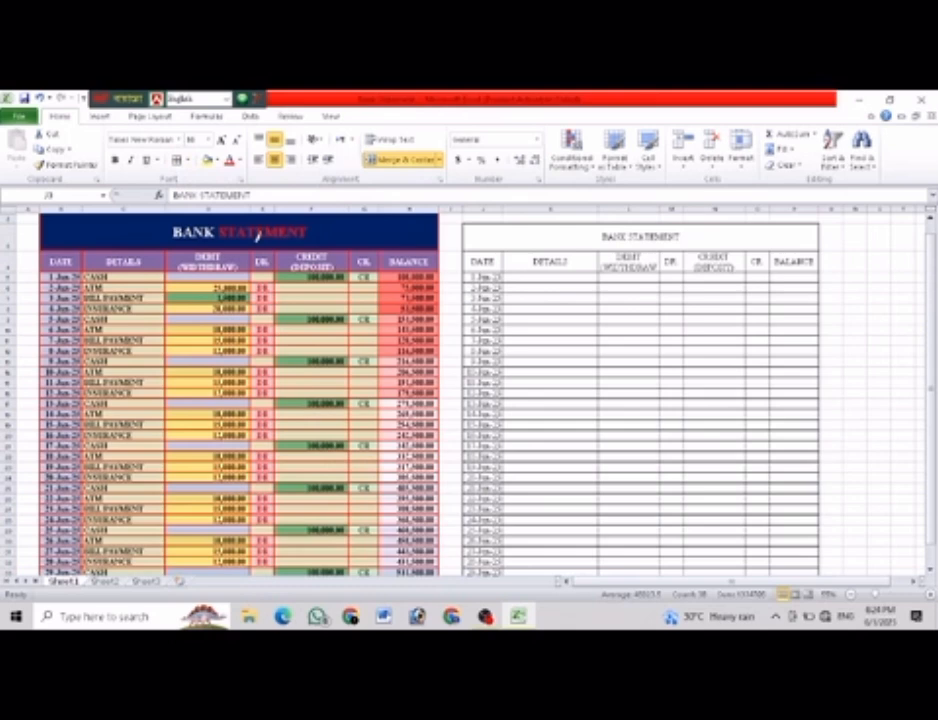
{"action": "left_click", "coordinate": [188, 161]}
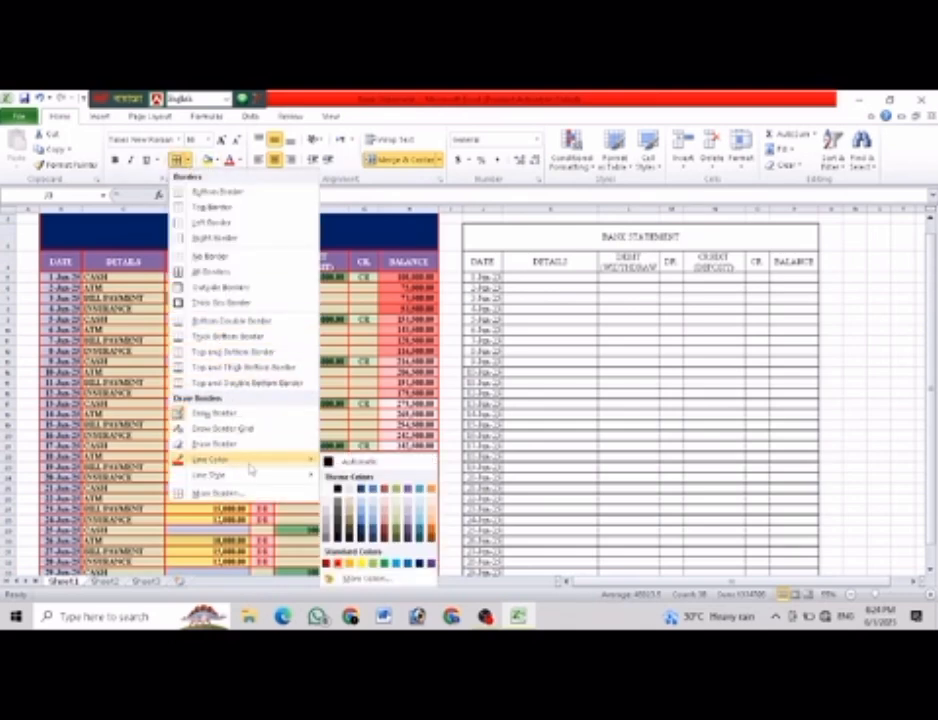
{"action": "mouse_move", "coordinate": [242, 478]}
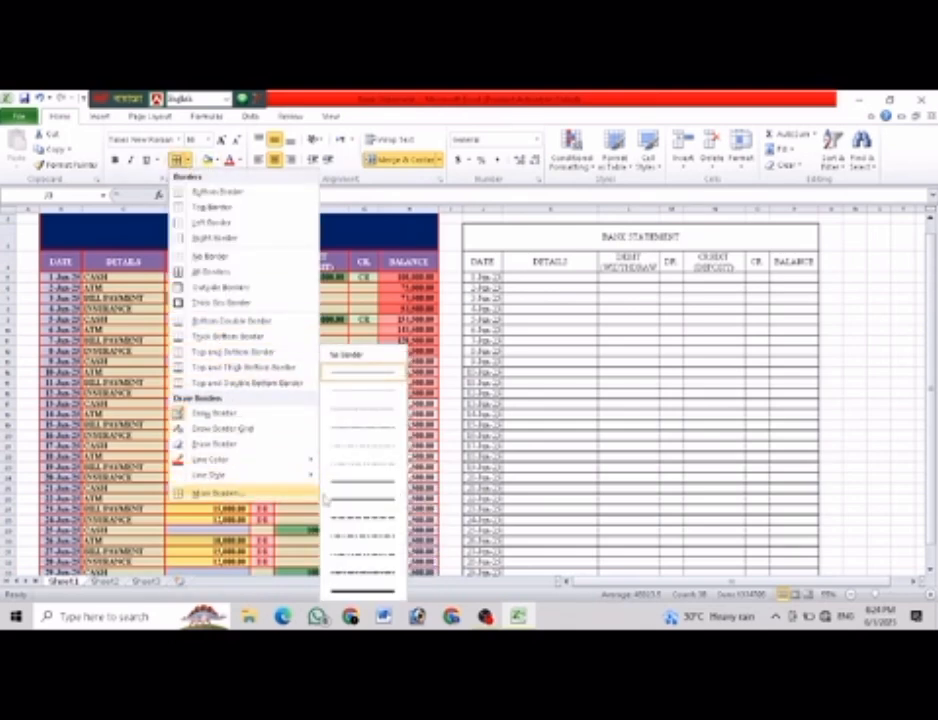
{"action": "left_click", "coordinate": [363, 511]}
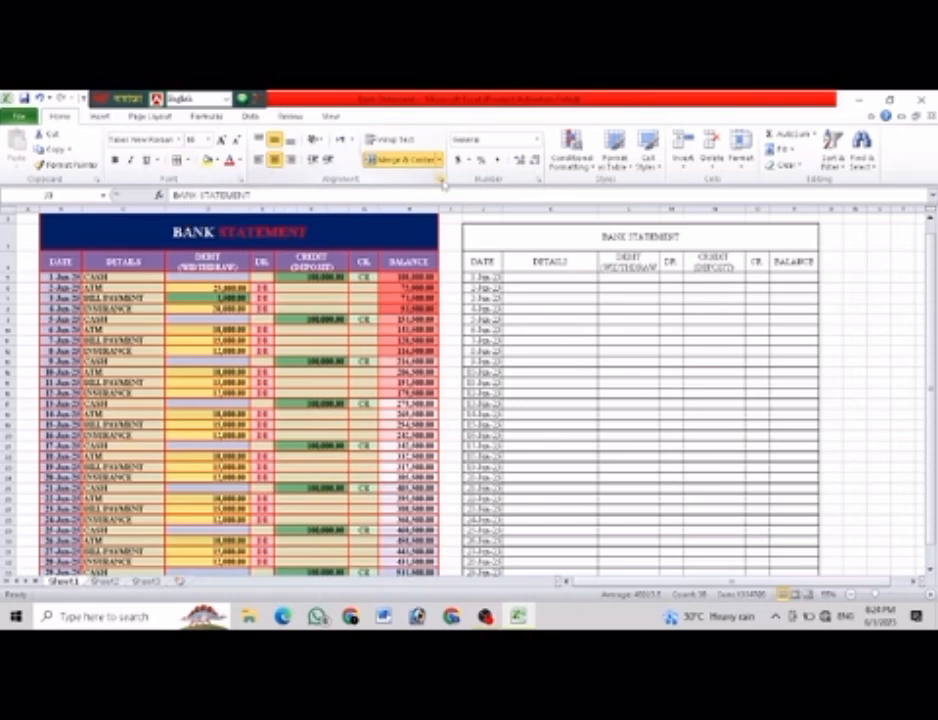
{"action": "key", "text": "ctrl+a"}
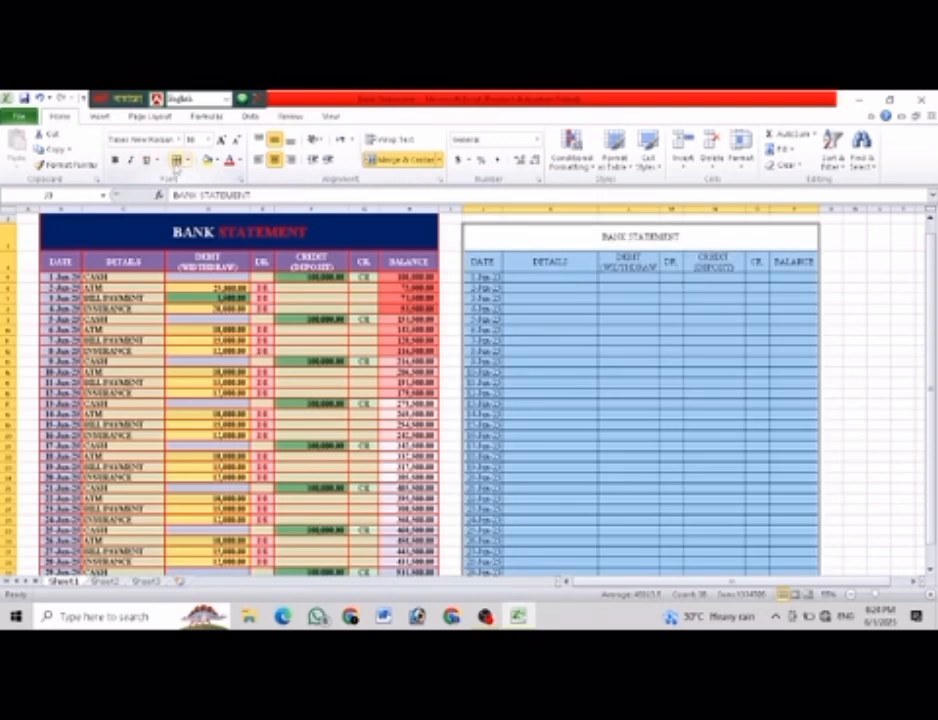
{"action": "left_click", "coordinate": [176, 160]}
{"action": "left_click", "coordinate": [686, 396]}
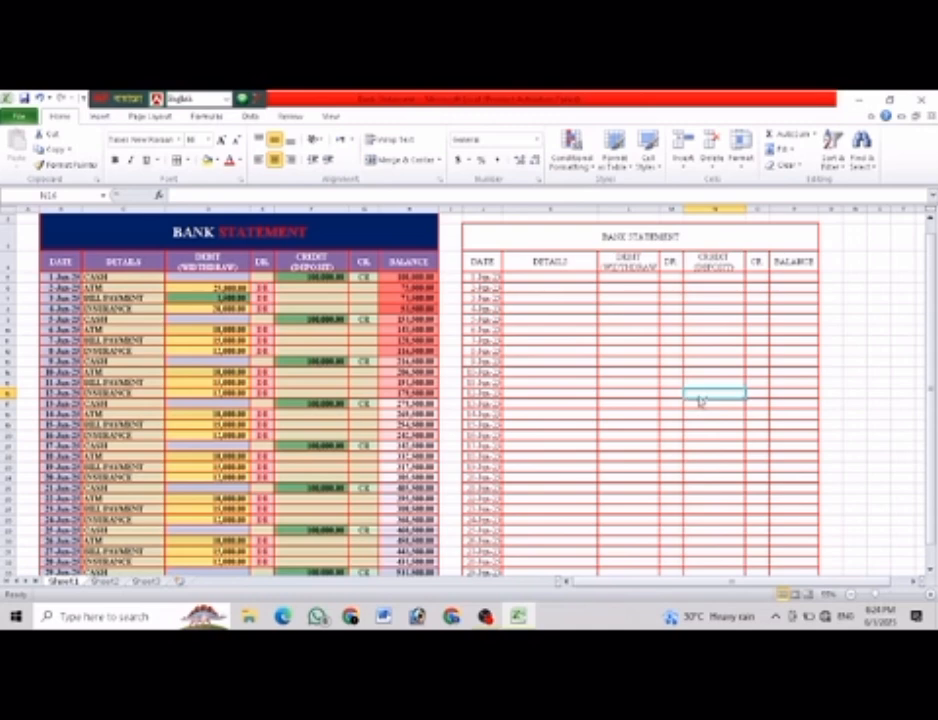
Apply the Accent5 cell style to the merged BANK STATEMENT title cell of the new table.
{"action": "scroll", "coordinate": [693, 400], "scroll_direction": "up", "scroll_amount": 4, "text": "ctrl"}
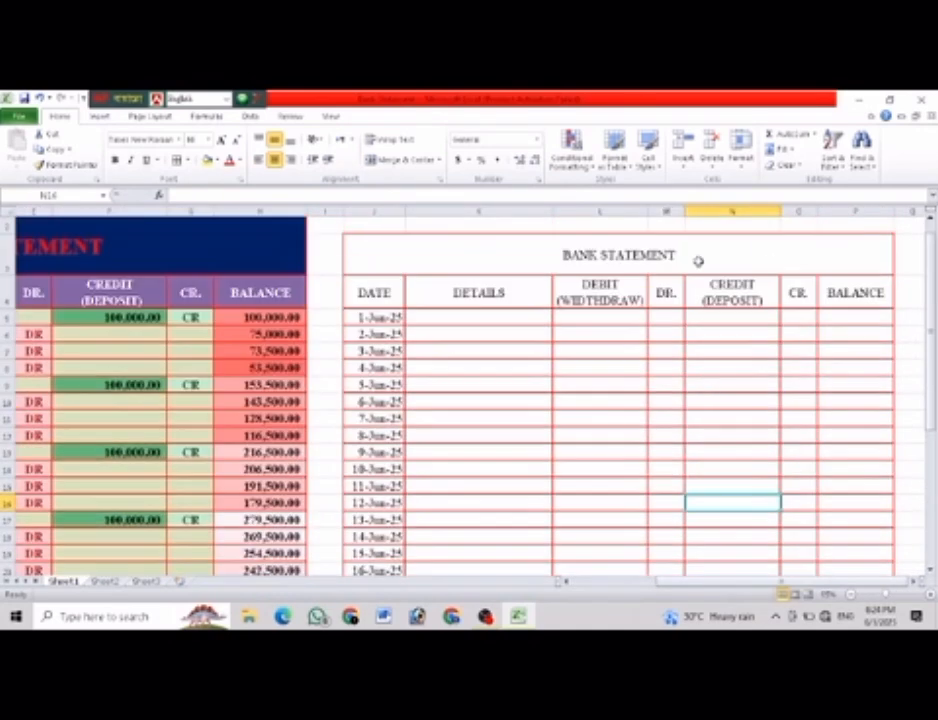
{"action": "left_click", "coordinate": [736, 262]}
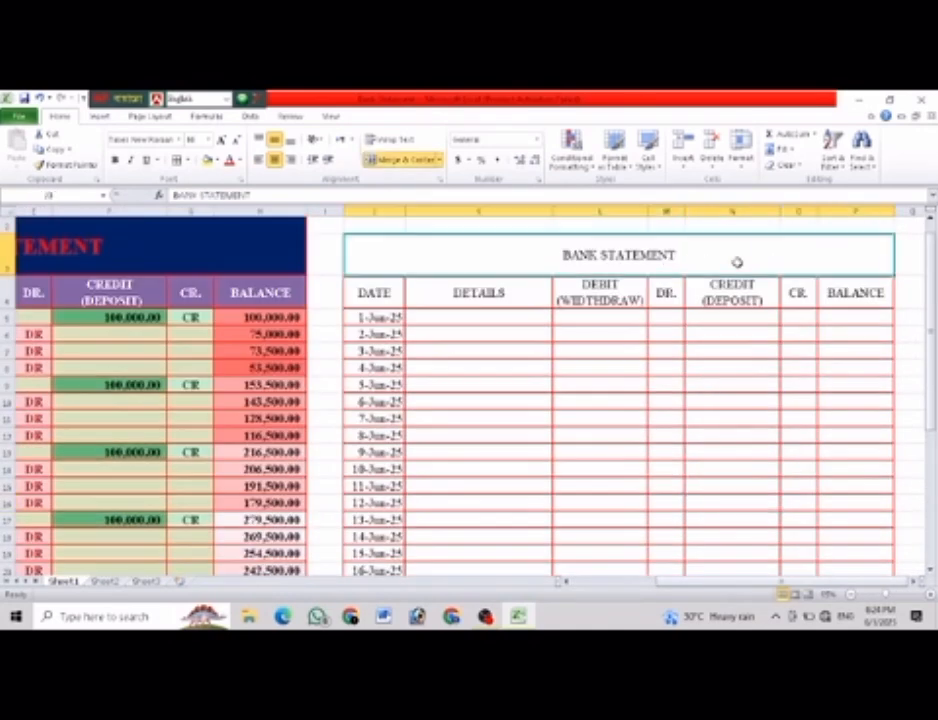
{"action": "left_click", "coordinate": [648, 158]}
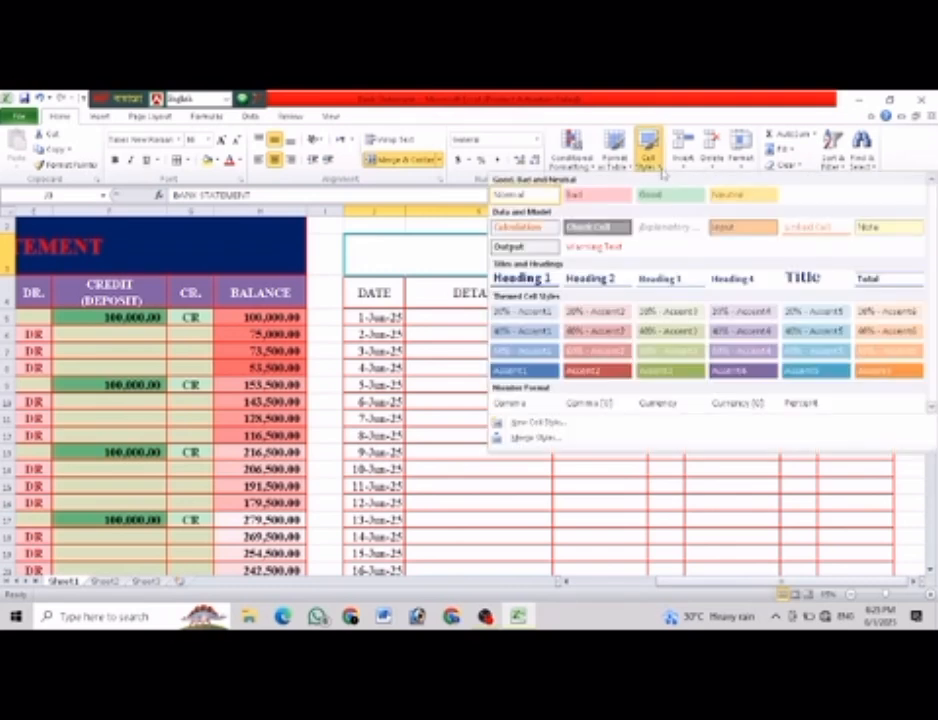
{"action": "left_click", "coordinate": [799, 374]}
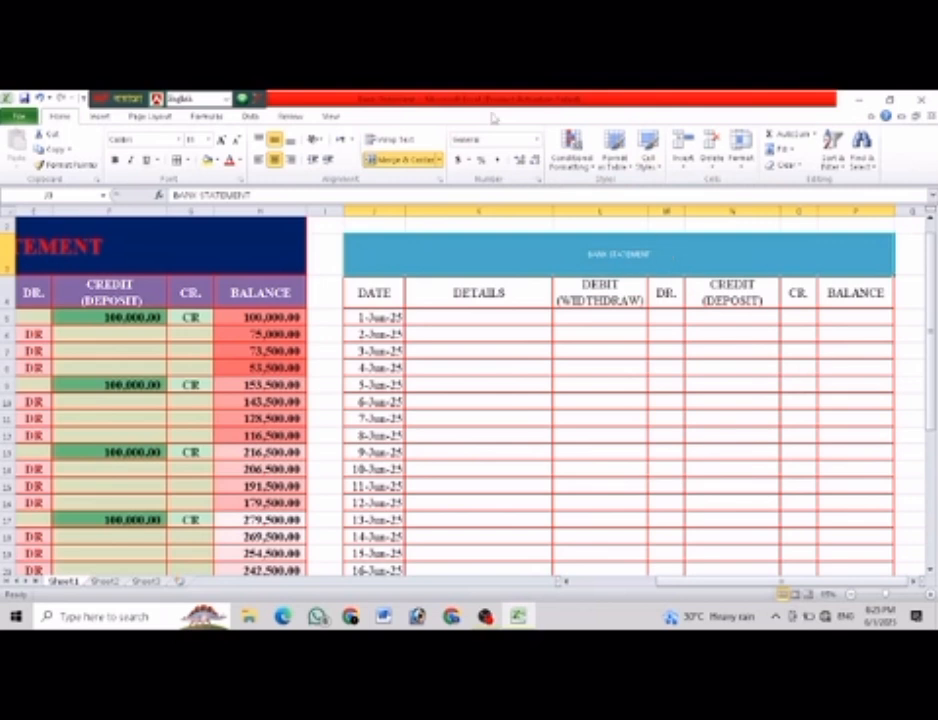
Color the word BANK in the new table's title white.
{"action": "double_click", "coordinate": [608, 258]}
{"action": "left_click_drag", "start_coordinate": [604, 255], "coordinate": [582, 260]}
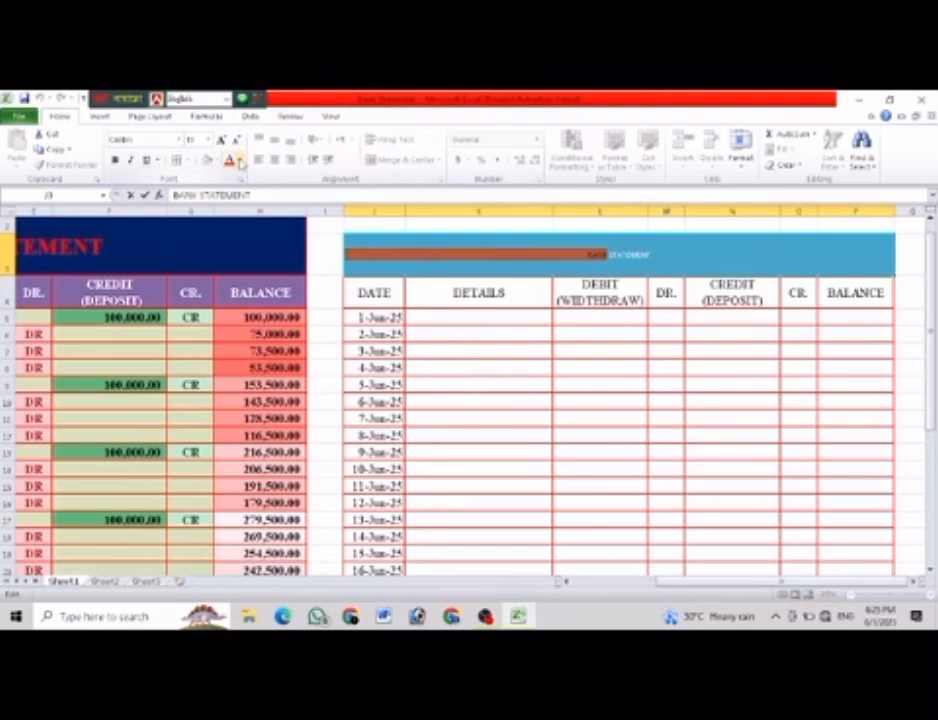
{"action": "left_click", "coordinate": [240, 160]}
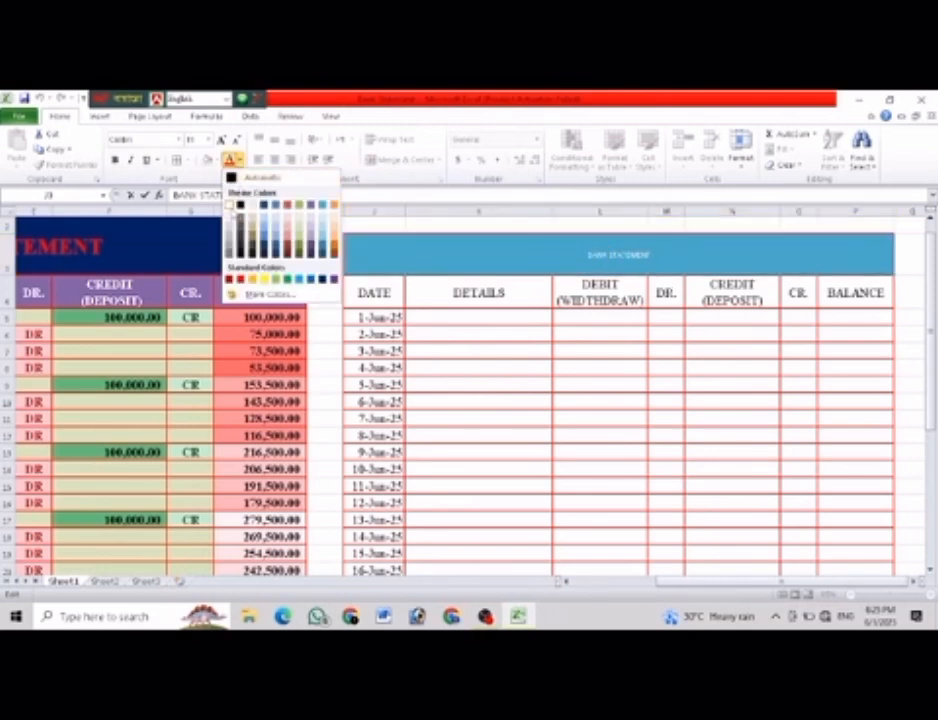
{"action": "left_click", "coordinate": [230, 206]}
Color the word STATEMENT in the new table's title red.
{"action": "left_click_drag", "start_coordinate": [652, 254], "coordinate": [614, 255]}
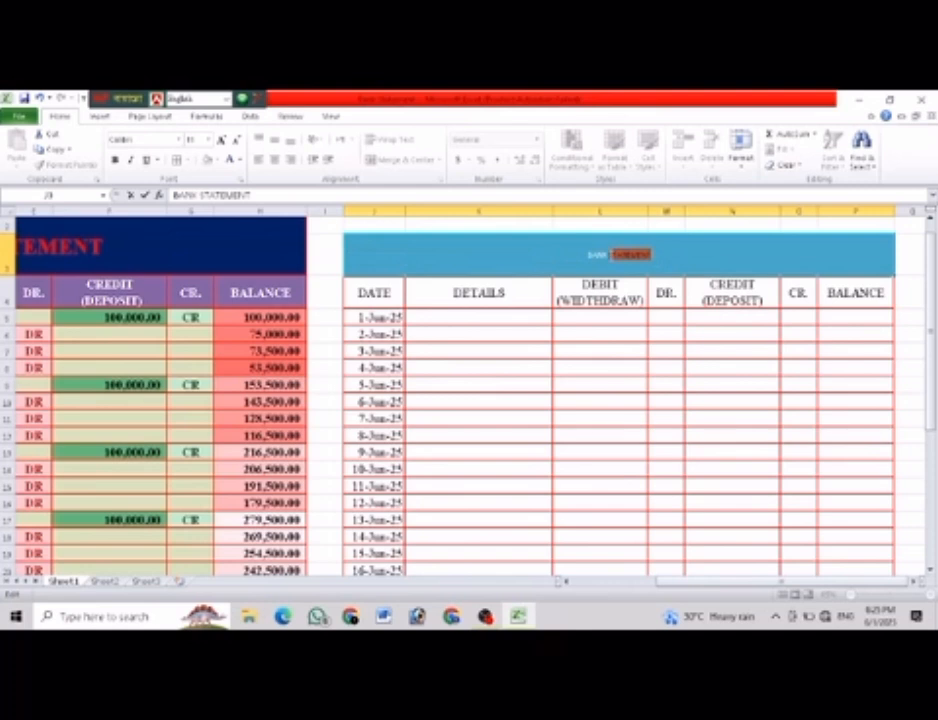
{"action": "left_click", "coordinate": [240, 160]}
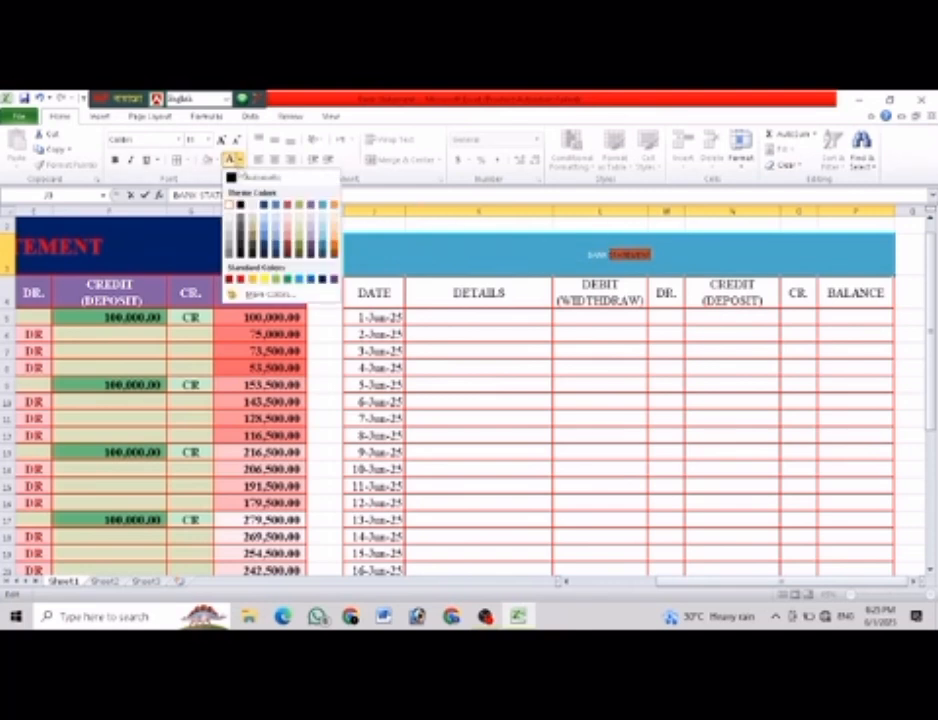
{"action": "left_click", "coordinate": [240, 279]}
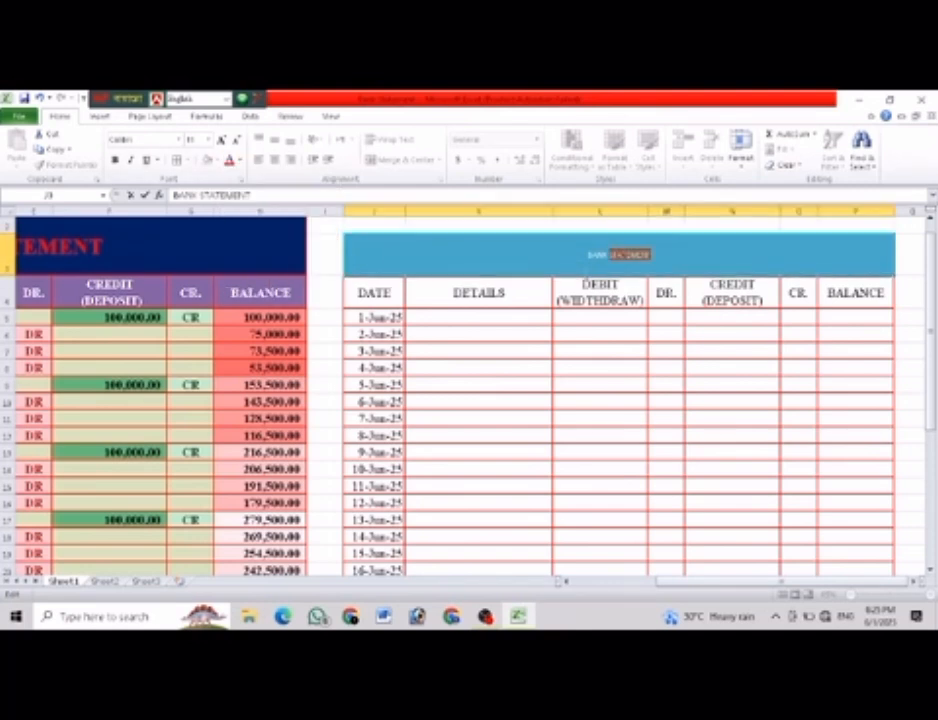
{"action": "left_click", "coordinate": [693, 314]}
Enlarge the BANK STATEMENT title text of the new table by eight font size increments.
{"action": "left_click", "coordinate": [672, 249]}
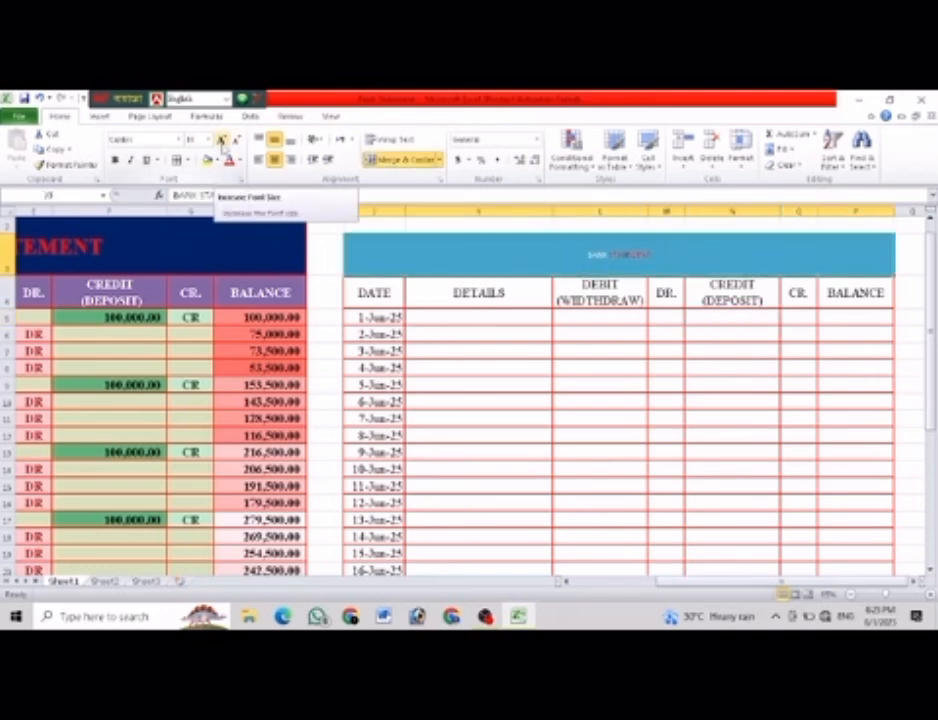
{"action": "left_click", "coordinate": [222, 140]}
{"action": "left_click", "coordinate": [222, 140]}
{"action": "left_click", "coordinate": [222, 140]}
{"action": "left_click", "coordinate": [222, 140]}
{"action": "left_click", "coordinate": [222, 140]}
{"action": "left_click", "coordinate": [222, 140]}
{"action": "left_click", "coordinate": [222, 140]}
{"action": "left_click", "coordinate": [222, 140]}
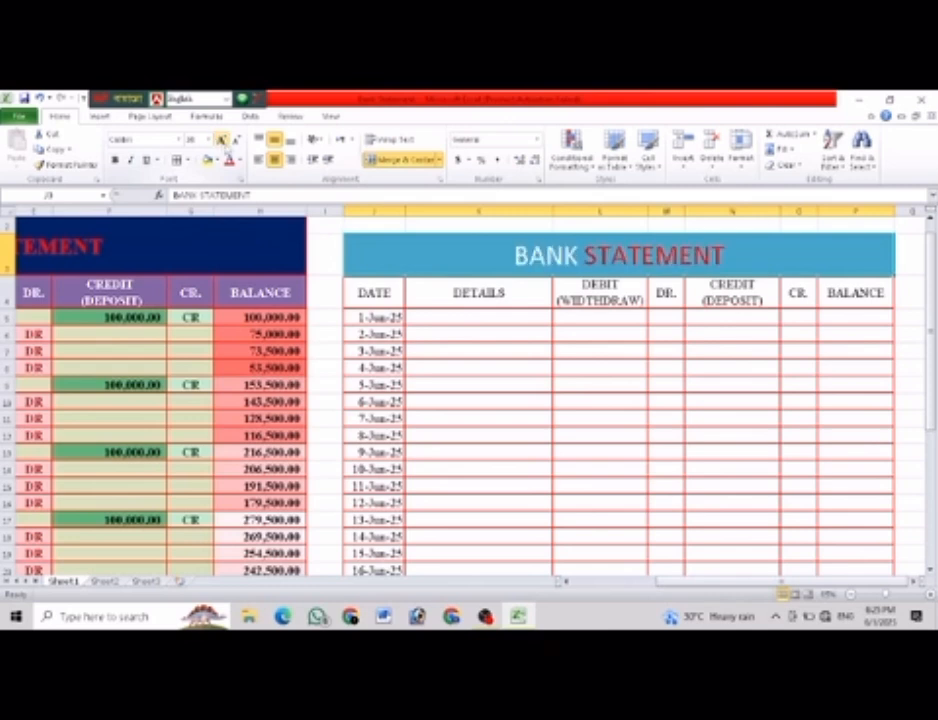
Set the new table's title to the Times New Roman font and make it bold.
{"action": "left_click", "coordinate": [125, 139]}
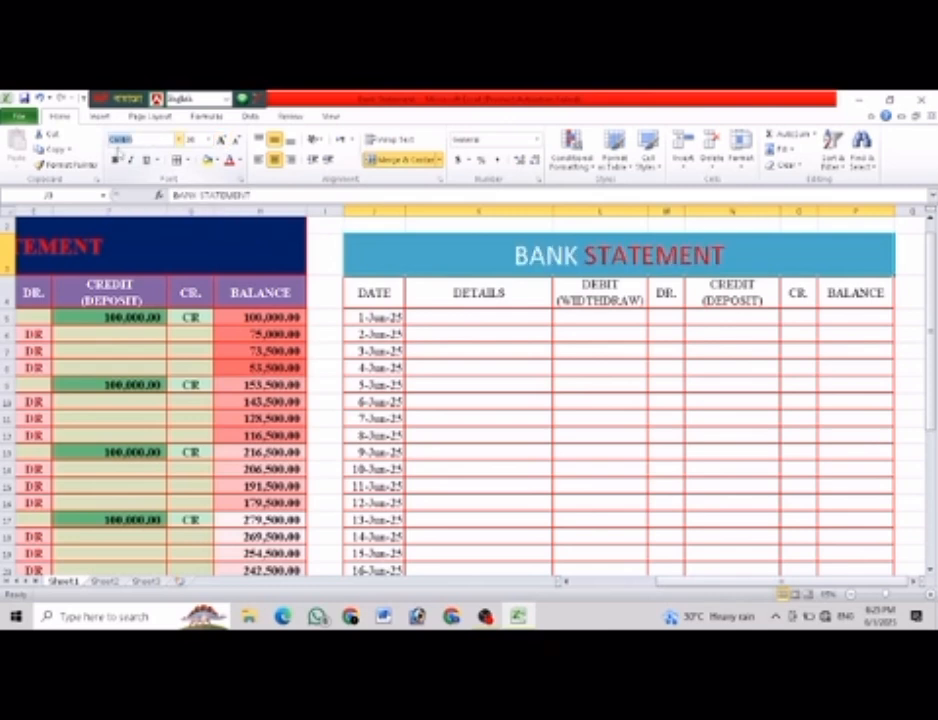
{"action": "type", "text": "t"}
{"action": "key", "text": "Return"}
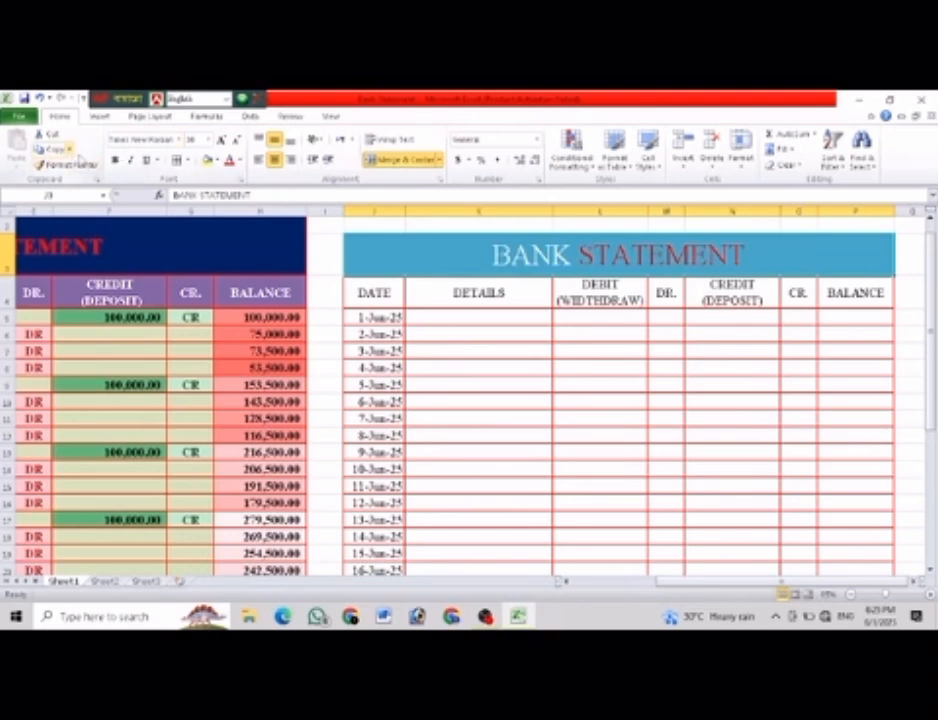
{"action": "left_click", "coordinate": [115, 161]}
{"action": "left_click", "coordinate": [576, 382]}
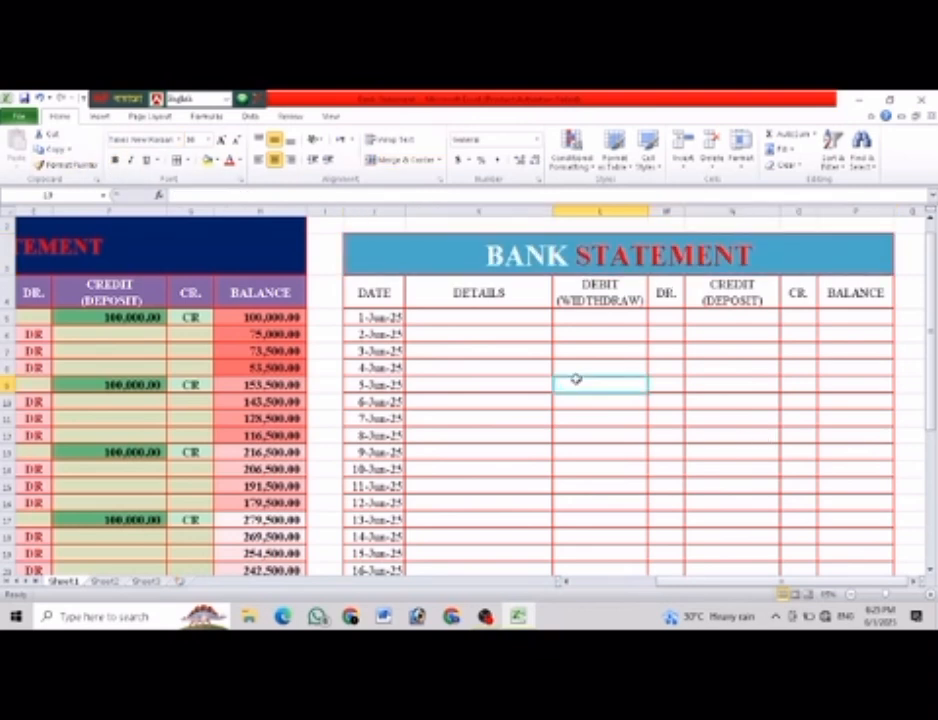
Fill the new table's heading row J4:P4 with a light blue theme color.
{"action": "left_click_drag", "start_coordinate": [372, 292], "coordinate": [858, 293]}
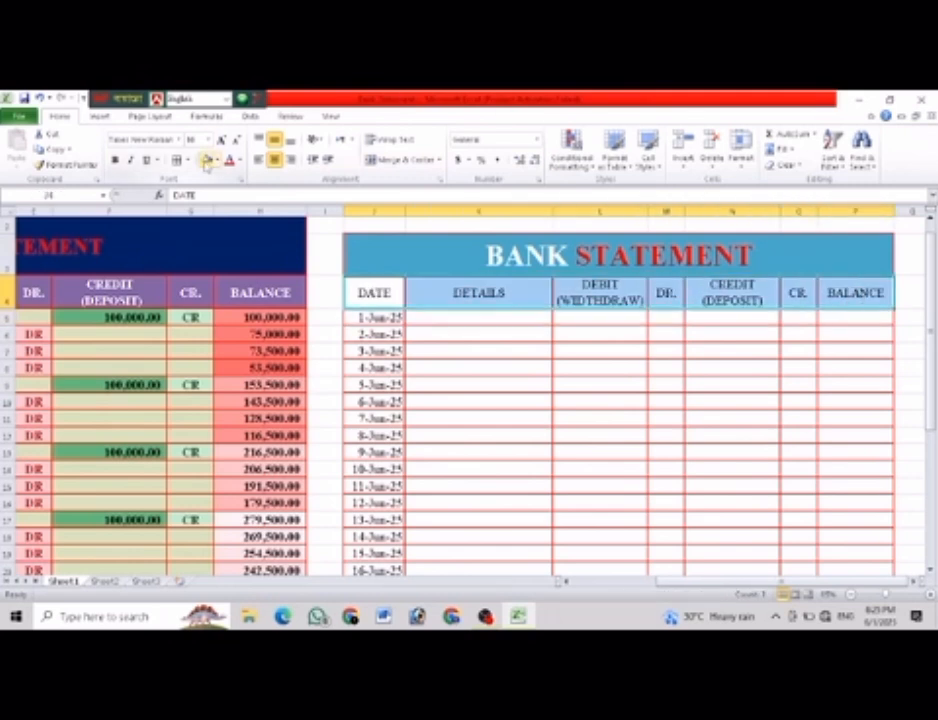
{"action": "left_click", "coordinate": [213, 161]}
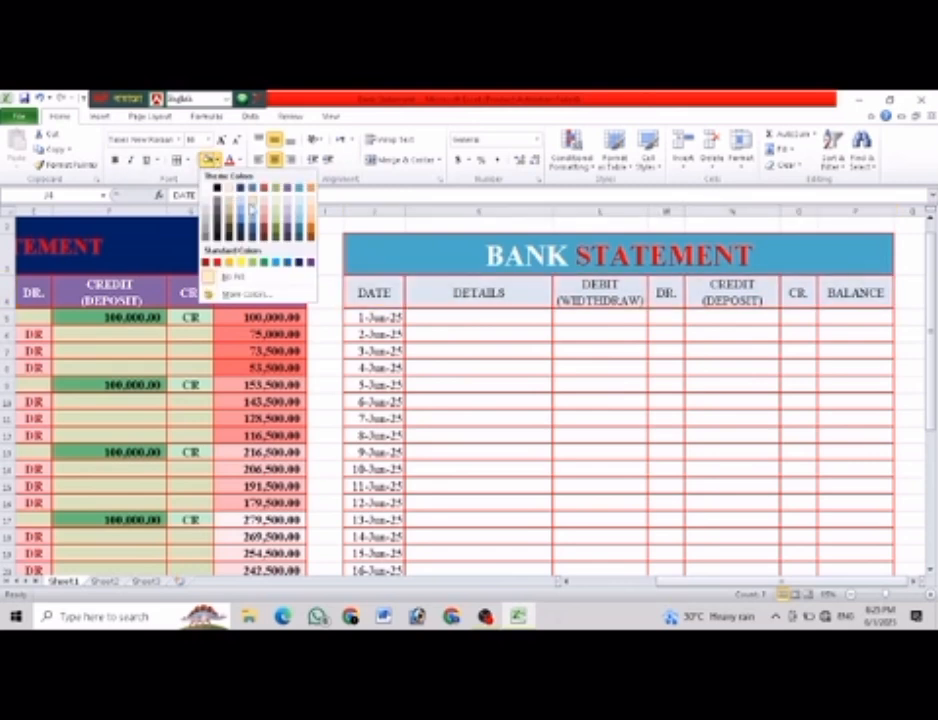
{"action": "left_click", "coordinate": [250, 218]}
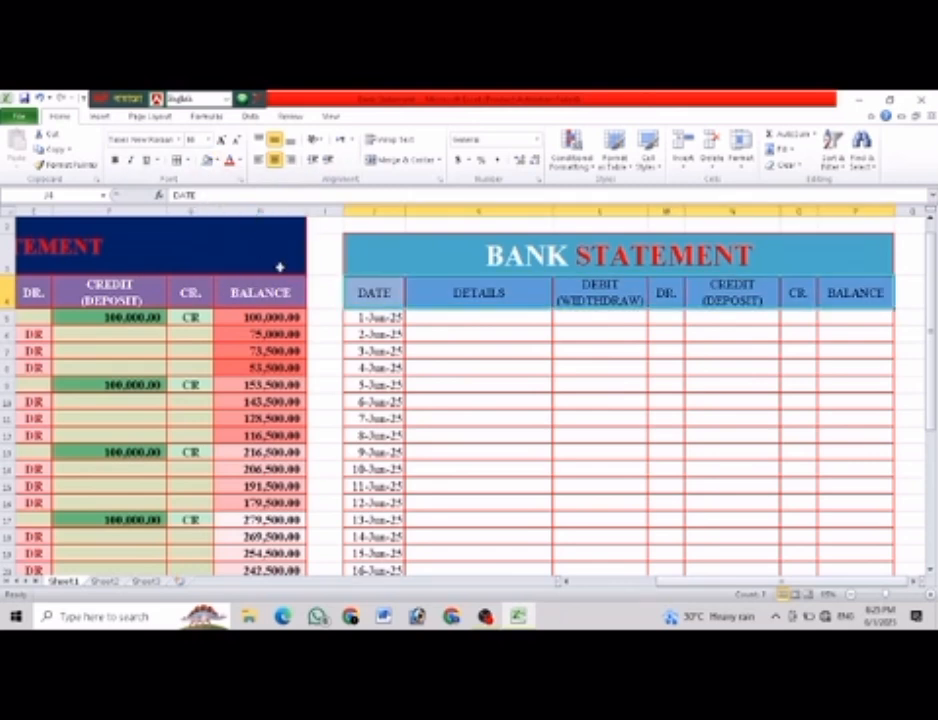
{"action": "left_click", "coordinate": [549, 379]}
Fill the date cells 1-Jun-25 to 30-Jun-25 in J5:J34 with an aqua theme color.
{"action": "scroll", "coordinate": [524, 381], "scroll_direction": "down", "scroll_amount": 1}
{"action": "scroll", "coordinate": [419, 335], "scroll_direction": "up", "scroll_amount": 1}
{"action": "left_click_drag", "start_coordinate": [374, 317], "coordinate": [372, 548]}
{"action": "left_click", "coordinate": [214, 160]}
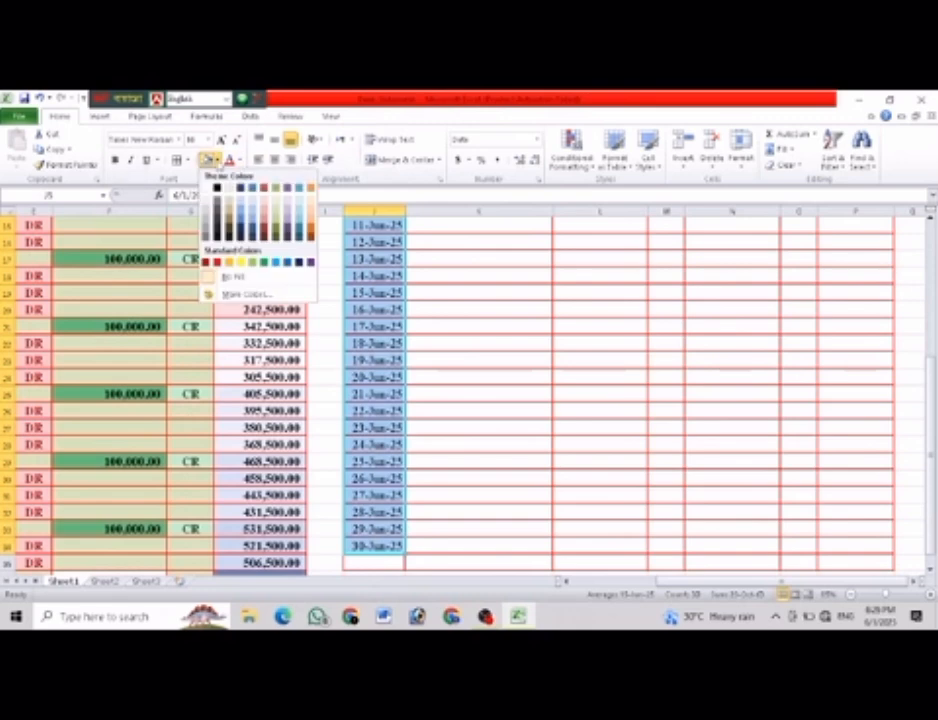
{"action": "left_click", "coordinate": [302, 225]}
{"action": "scroll", "coordinate": [411, 264], "scroll_direction": "up", "scroll_amount": 5}
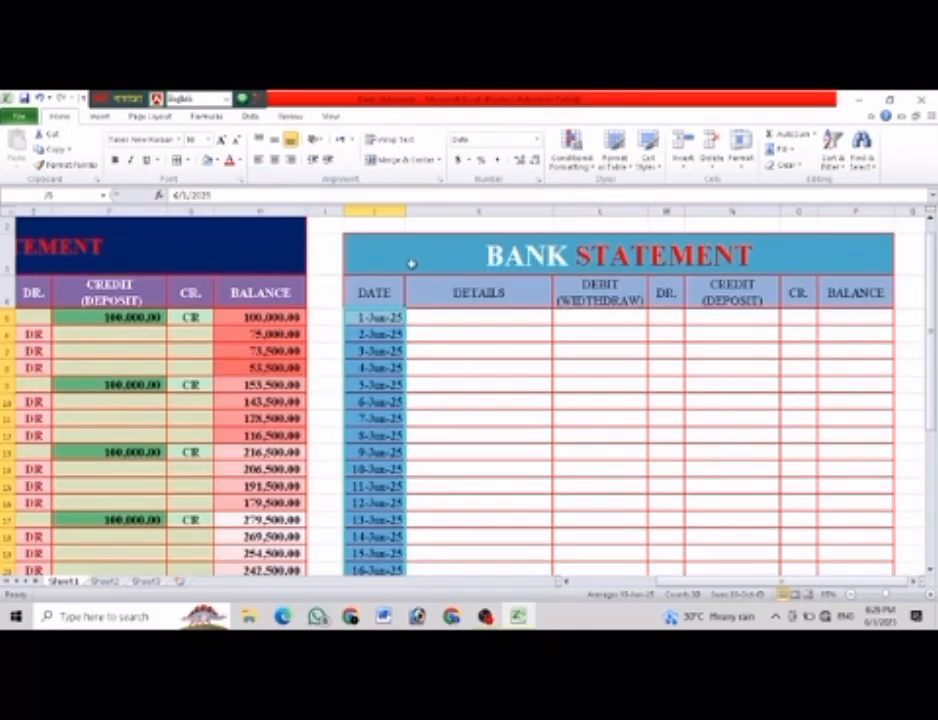
{"action": "left_click", "coordinate": [556, 370]}
For 1-Jun-25 in the new table, enter CASH under DETAILS and 100000 under CREDIT (DEPOSIT).
{"action": "left_click", "coordinate": [456, 316]}
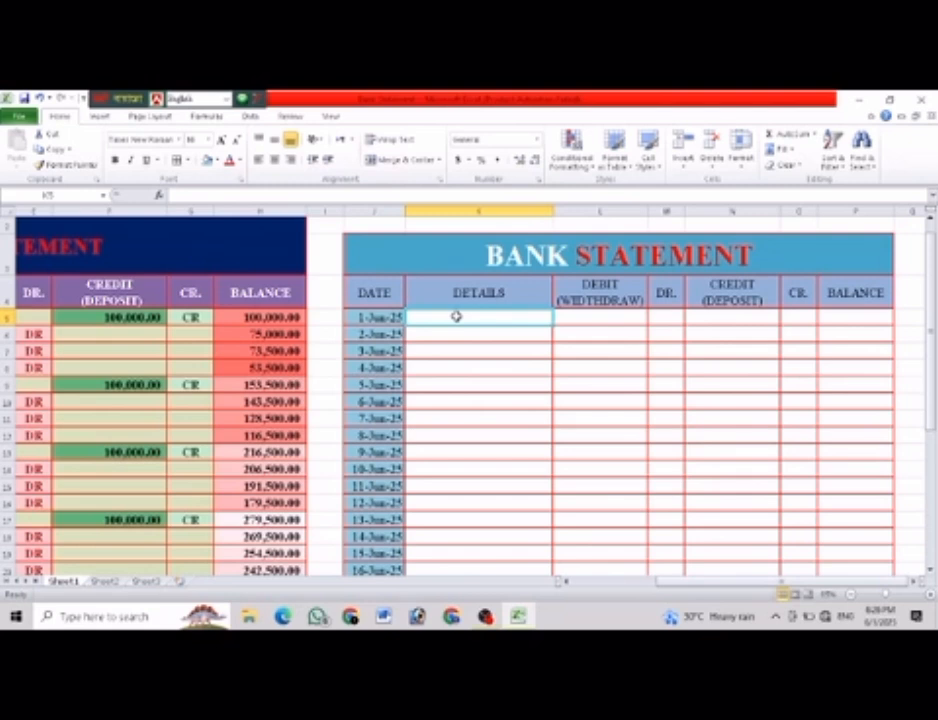
{"action": "type", "text": "C"}
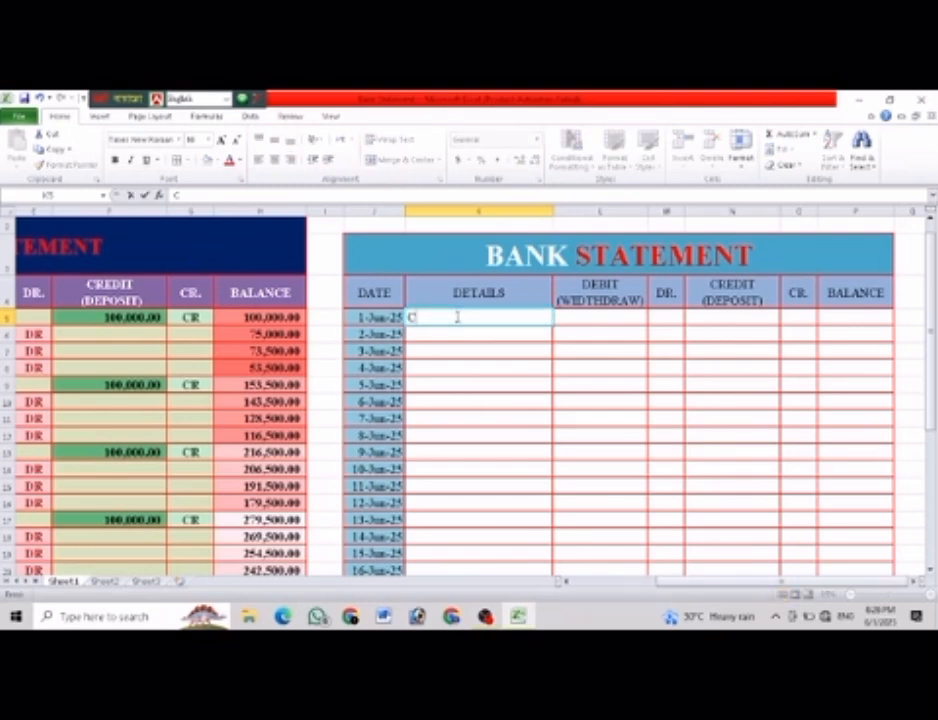
{"action": "left_click_drag", "start_coordinate": [789, 580], "coordinate": [808, 598]}
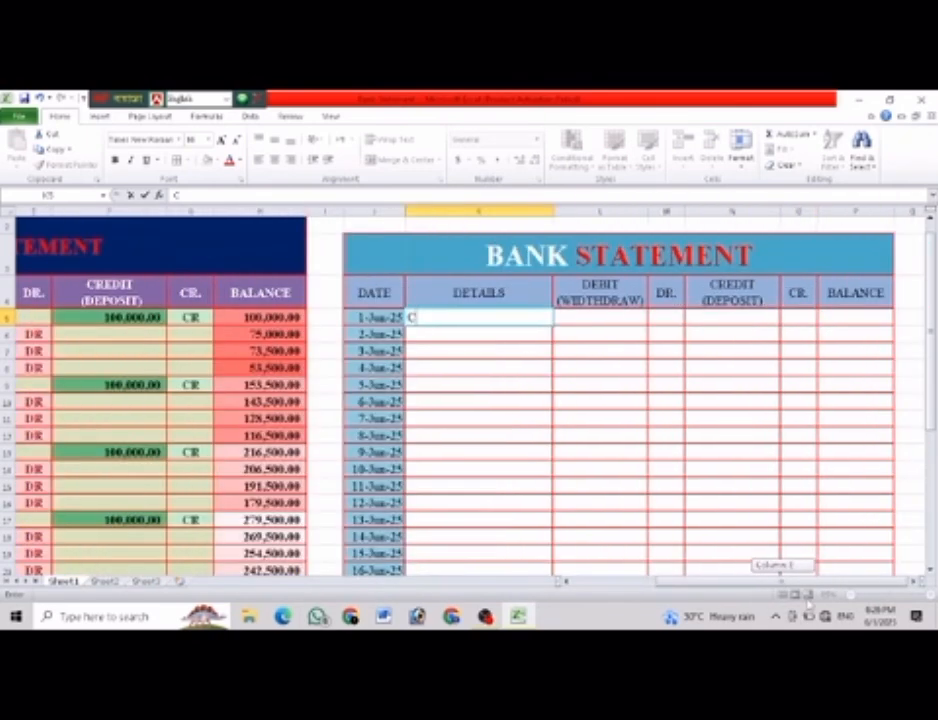
{"action": "type", "text": "ASH"}
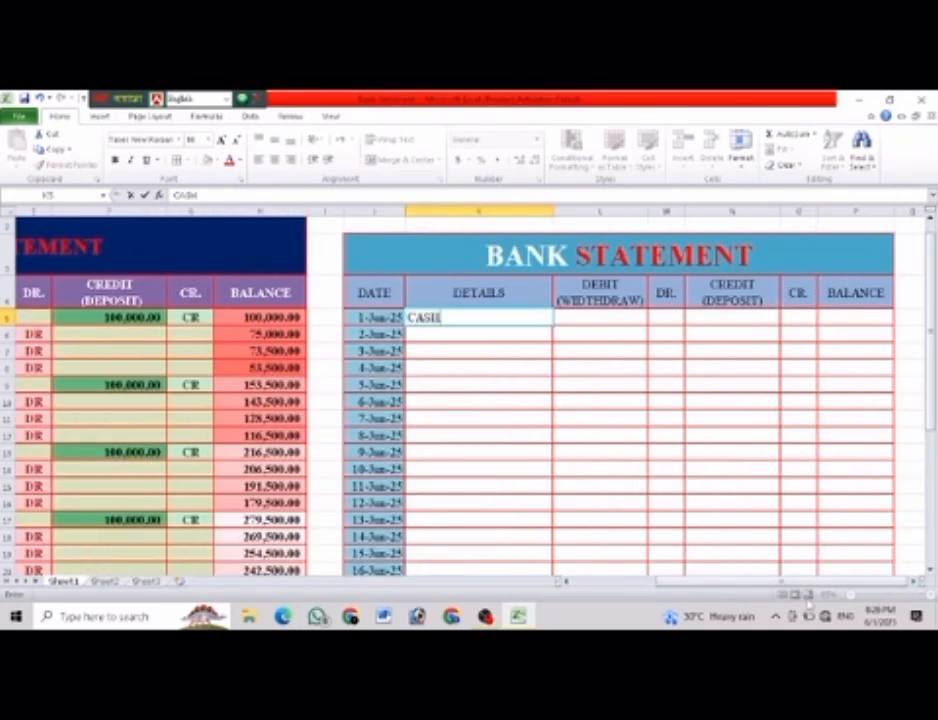
{"action": "left_click", "coordinate": [718, 317]}
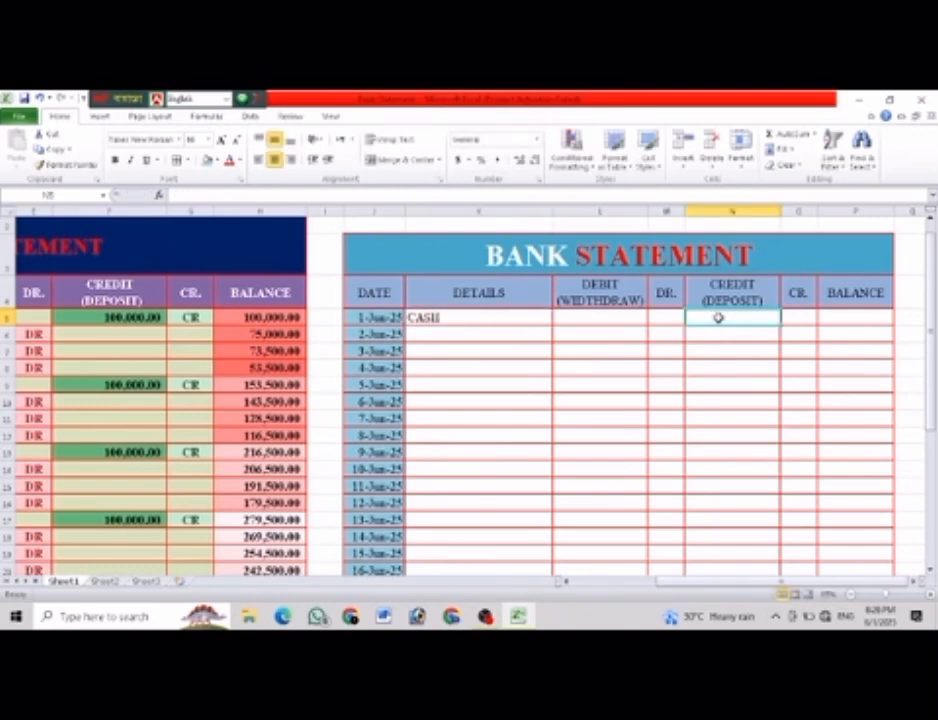
{"action": "type", "text": "10000"}
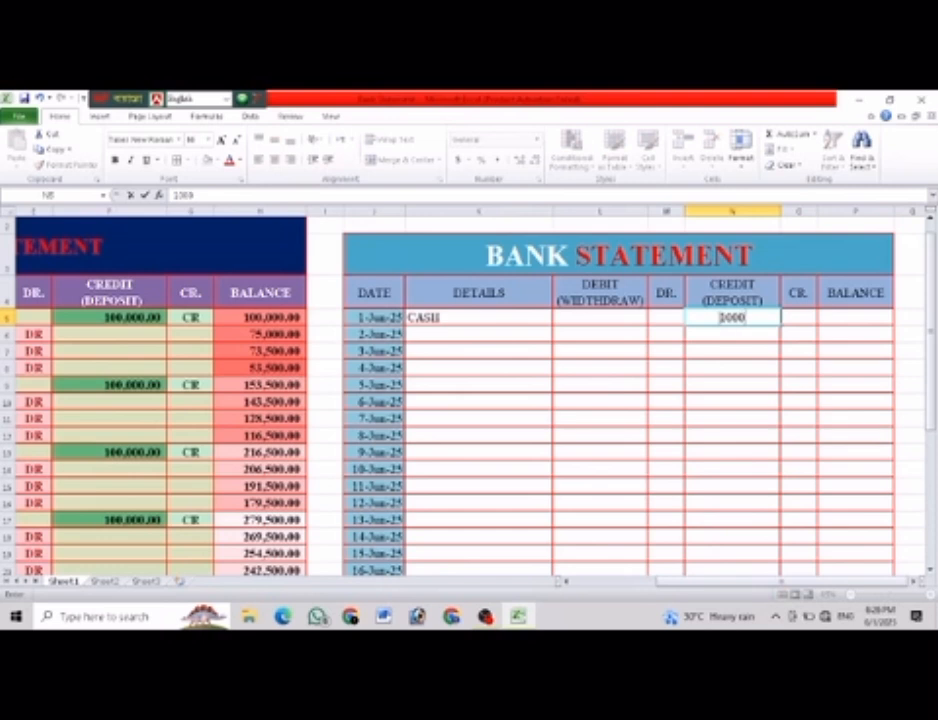
{"action": "type", "text": "0"}
{"action": "left_click", "coordinate": [746, 348]}
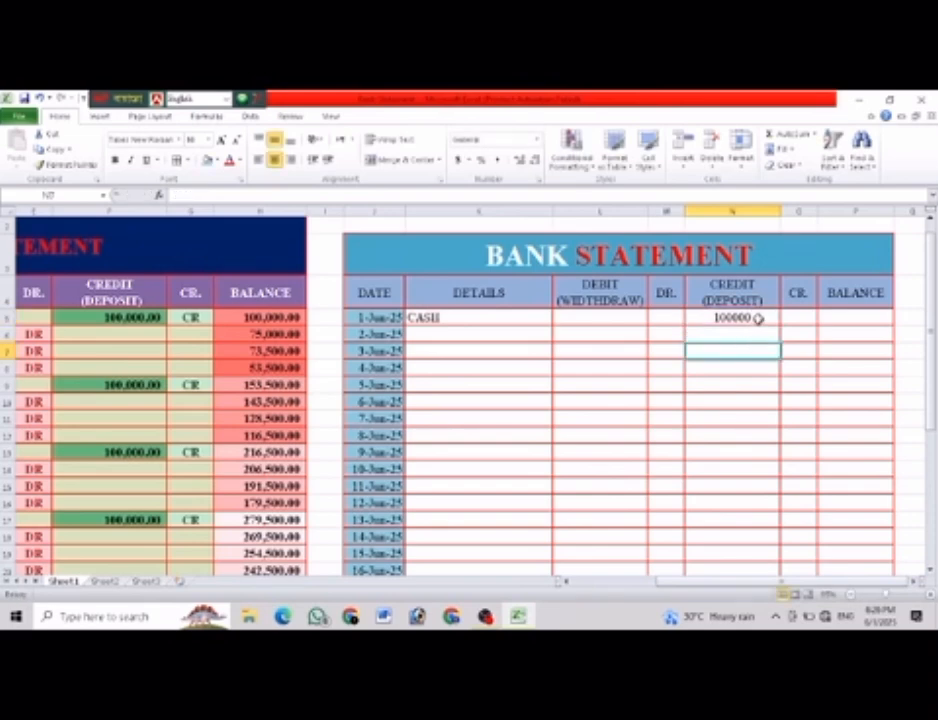
Apply Comma Style to rows 5 to 34 of the new table's credit, debit and balance columns.
{"action": "left_click", "coordinate": [759, 317]}
{"action": "left_click_drag", "start_coordinate": [758, 320], "coordinate": [757, 556]}
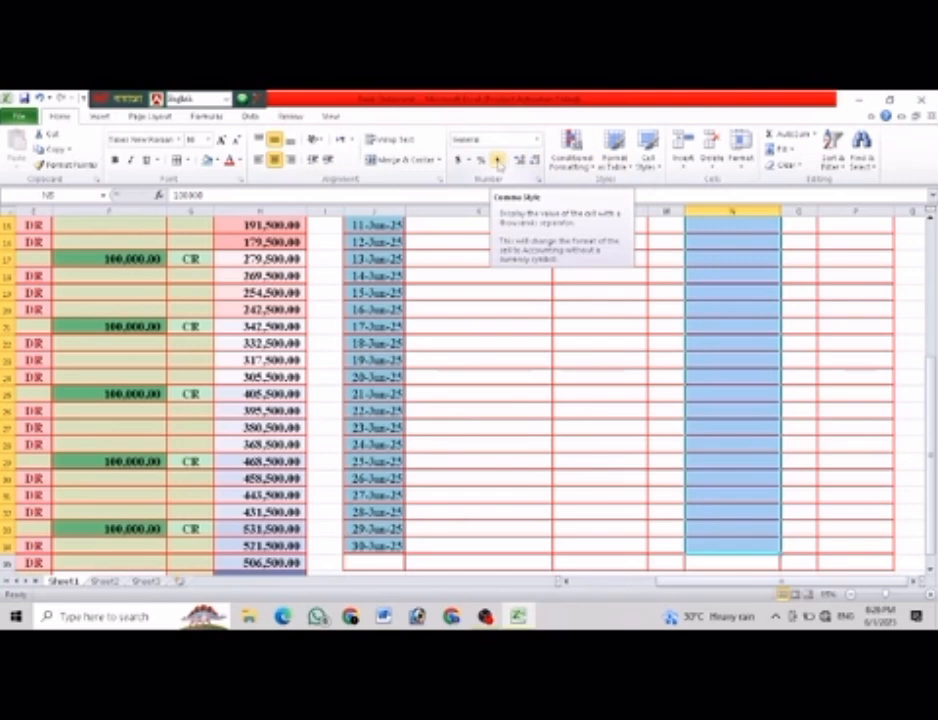
{"action": "left_click", "coordinate": [497, 162]}
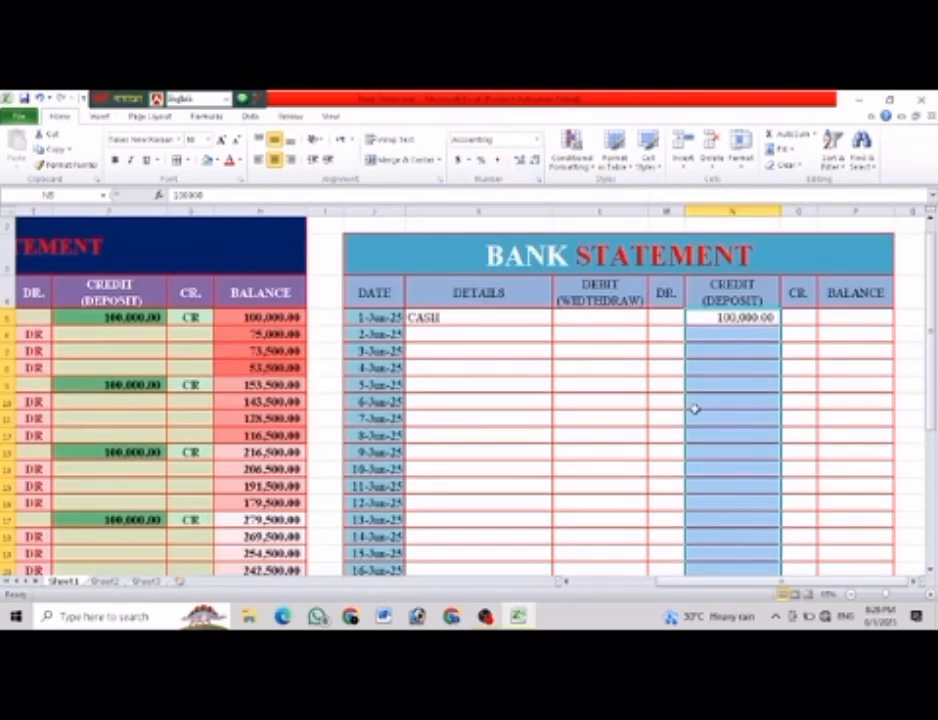
{"action": "left_click", "coordinate": [790, 400]}
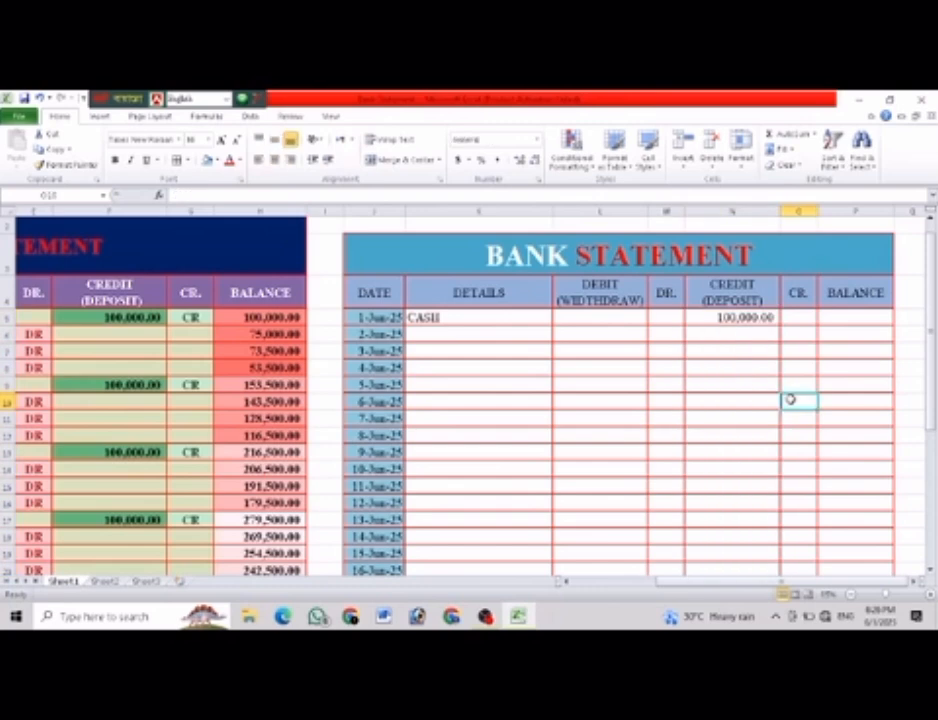
{"action": "left_click_drag", "start_coordinate": [590, 316], "coordinate": [593, 544]}
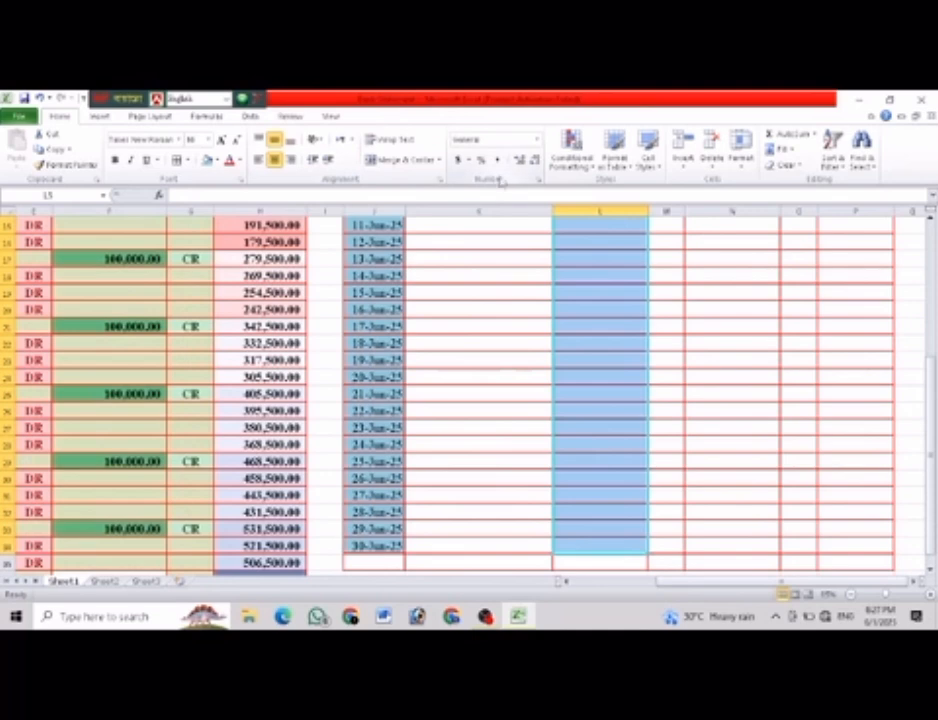
{"action": "left_click", "coordinate": [498, 163]}
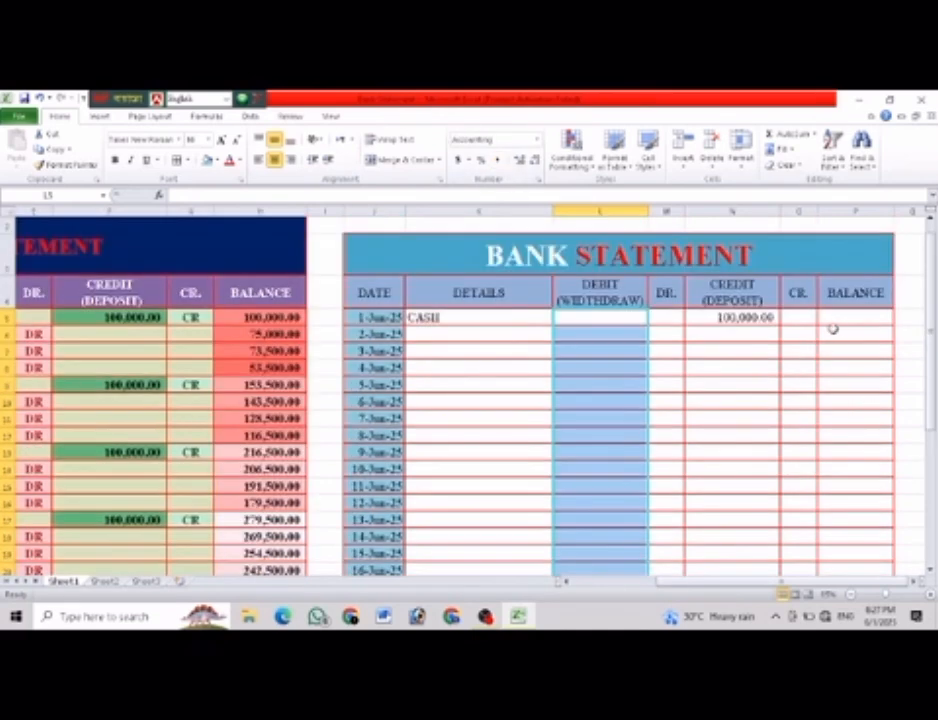
{"action": "left_click_drag", "start_coordinate": [842, 319], "coordinate": [852, 551]}
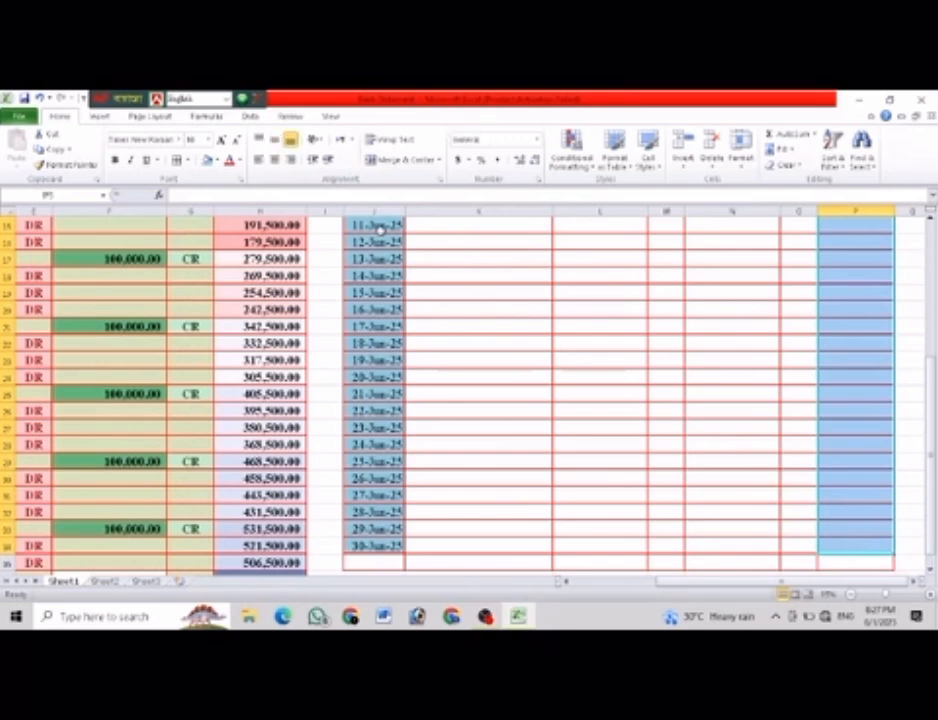
{"action": "left_click", "coordinate": [497, 161]}
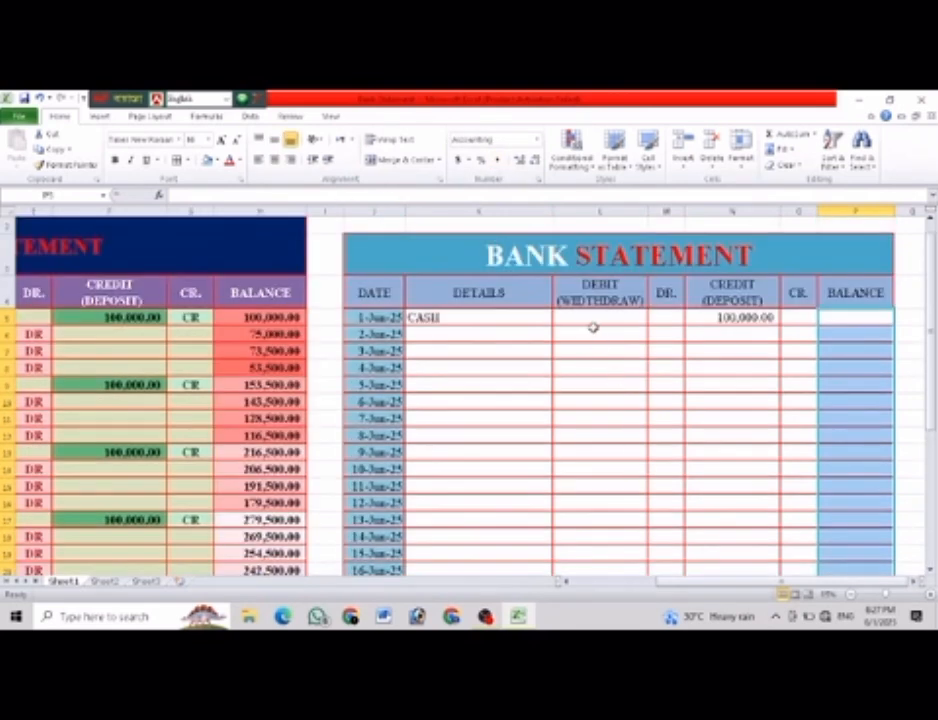
Enter the formula =N5 in P5 as the opening balance for 1-Jun-25.
{"action": "left_click", "coordinate": [830, 318]}
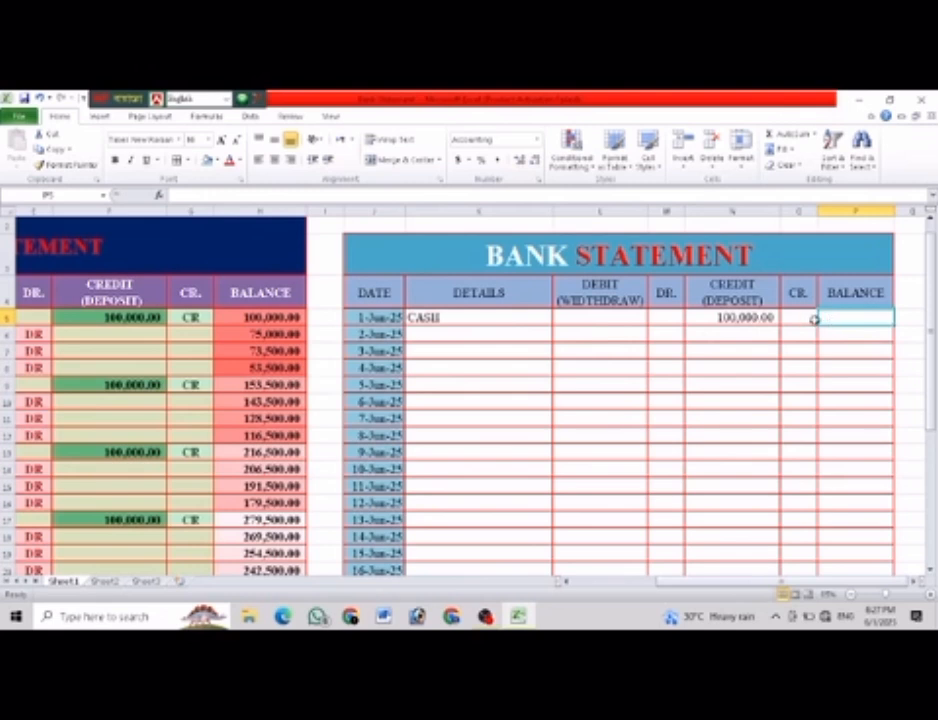
{"action": "type", "text": "="}
{"action": "left_click", "coordinate": [747, 317]}
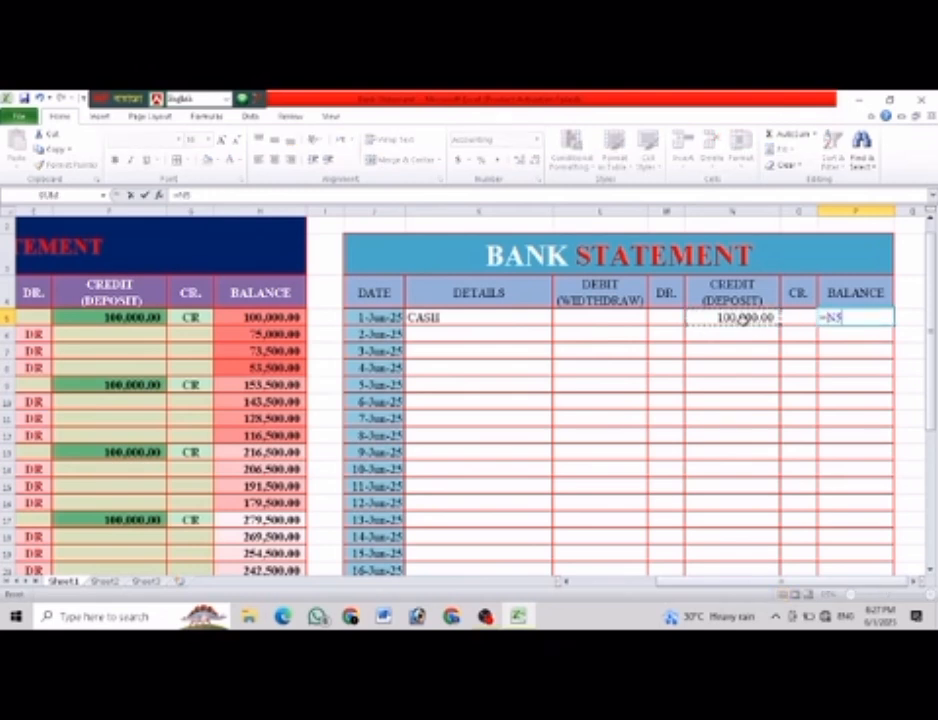
{"action": "key", "text": "Return"}
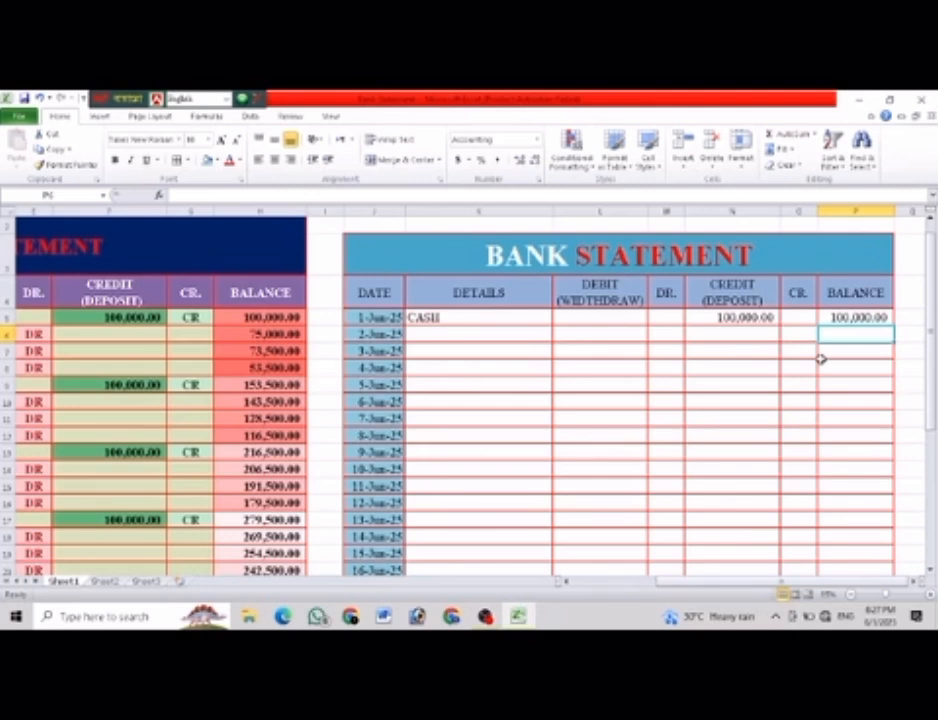
{"action": "left_click", "coordinate": [862, 316]}
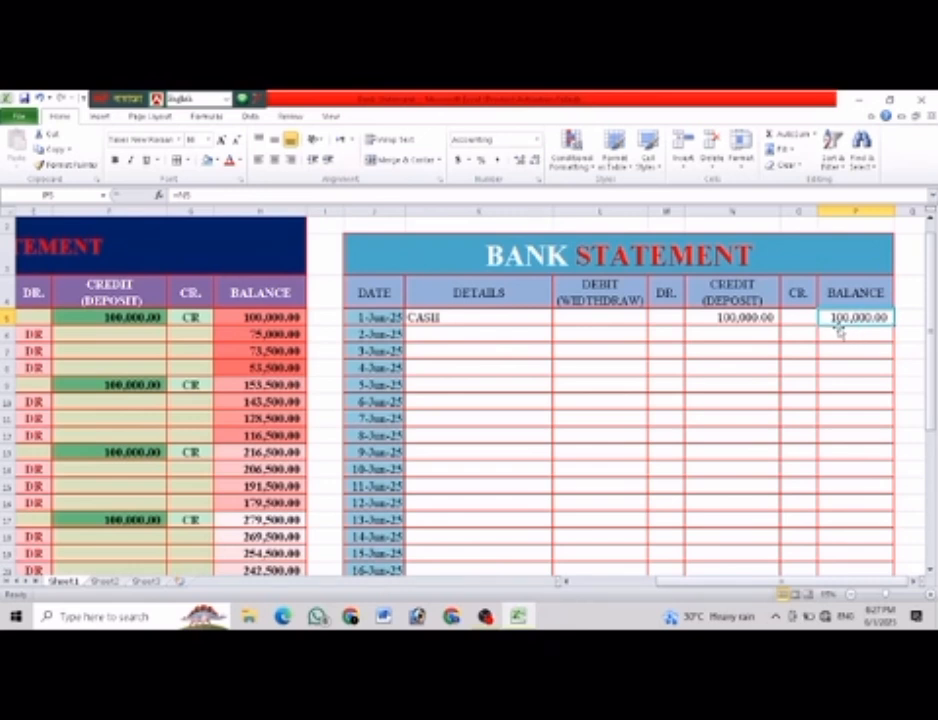
Enter the running balance formula =P5+N6-L6 in P6 for 2-Jun-25.
{"action": "left_click", "coordinate": [838, 337]}
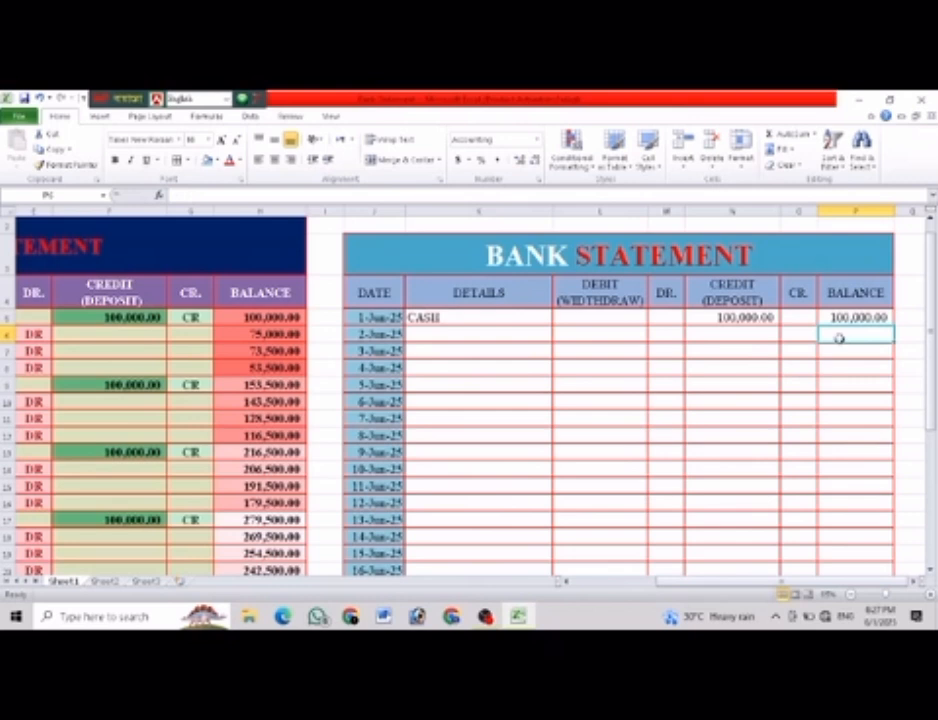
{"action": "type", "text": "="}
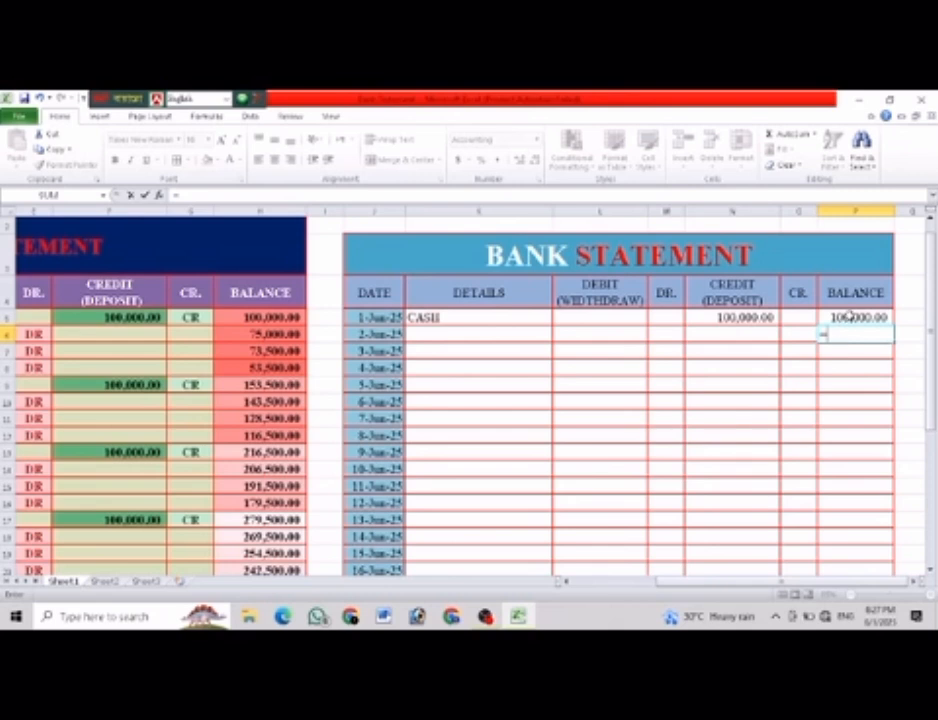
{"action": "left_click", "coordinate": [847, 316]}
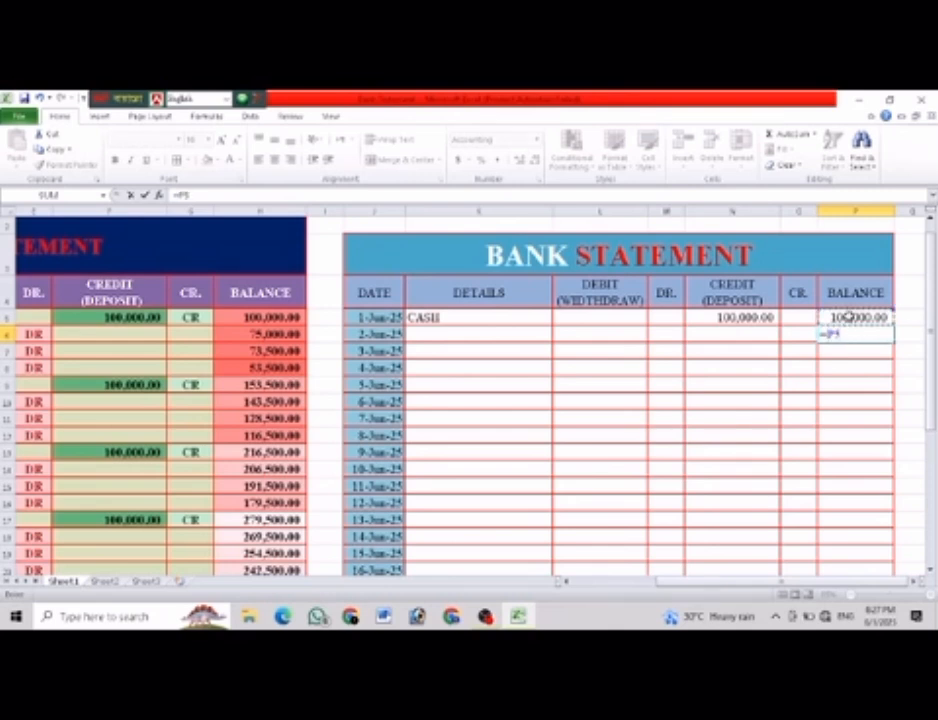
{"action": "type", "text": "+"}
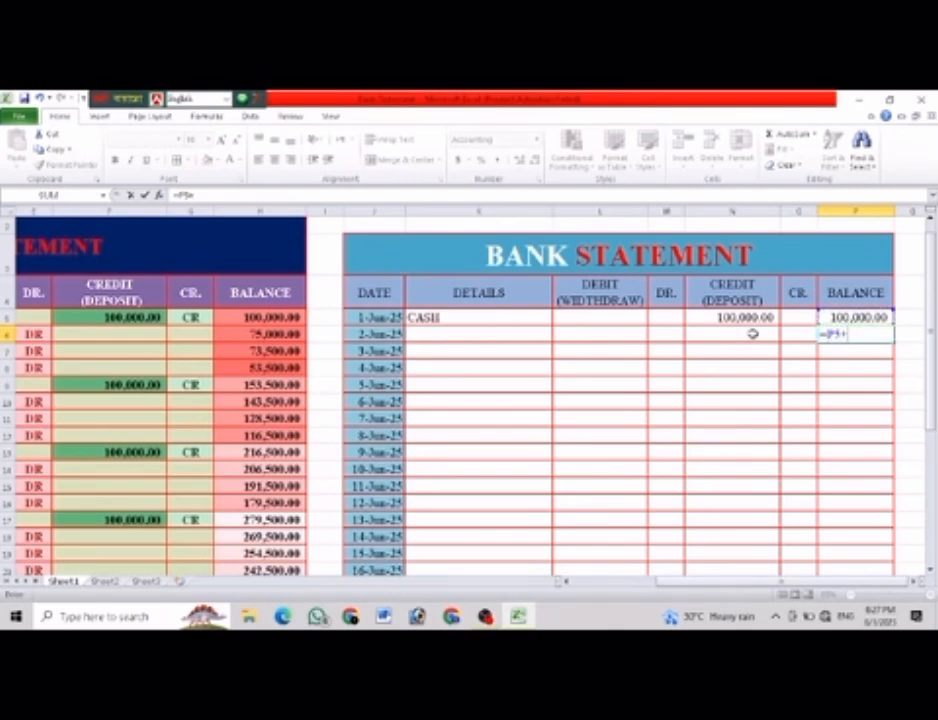
{"action": "left_click", "coordinate": [740, 337]}
{"action": "type", "text": "-"}
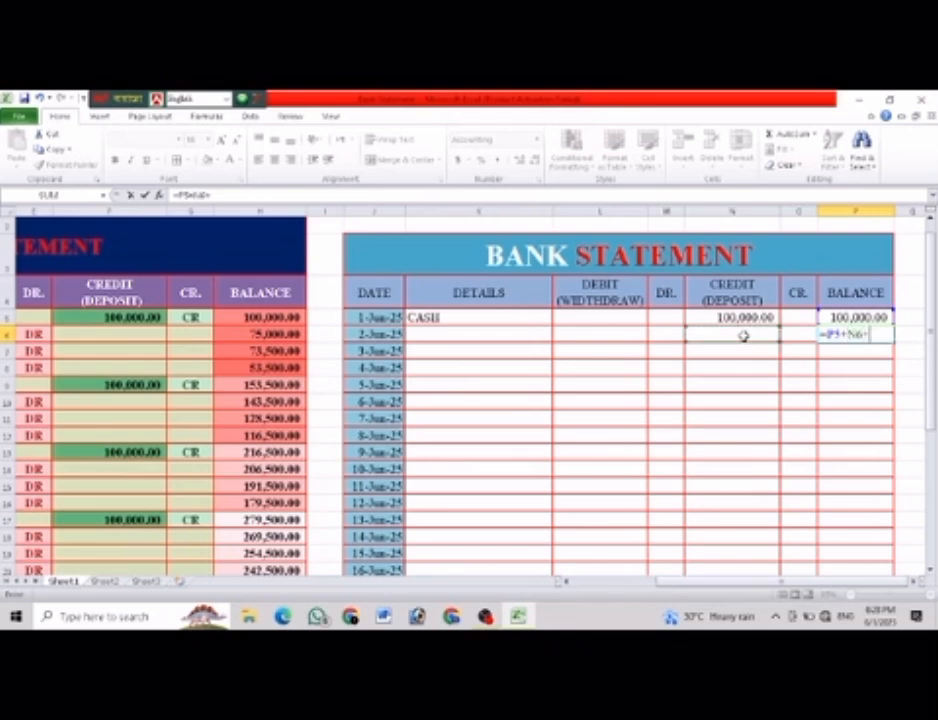
{"action": "left_click", "coordinate": [601, 335]}
{"action": "key", "text": "Return"}
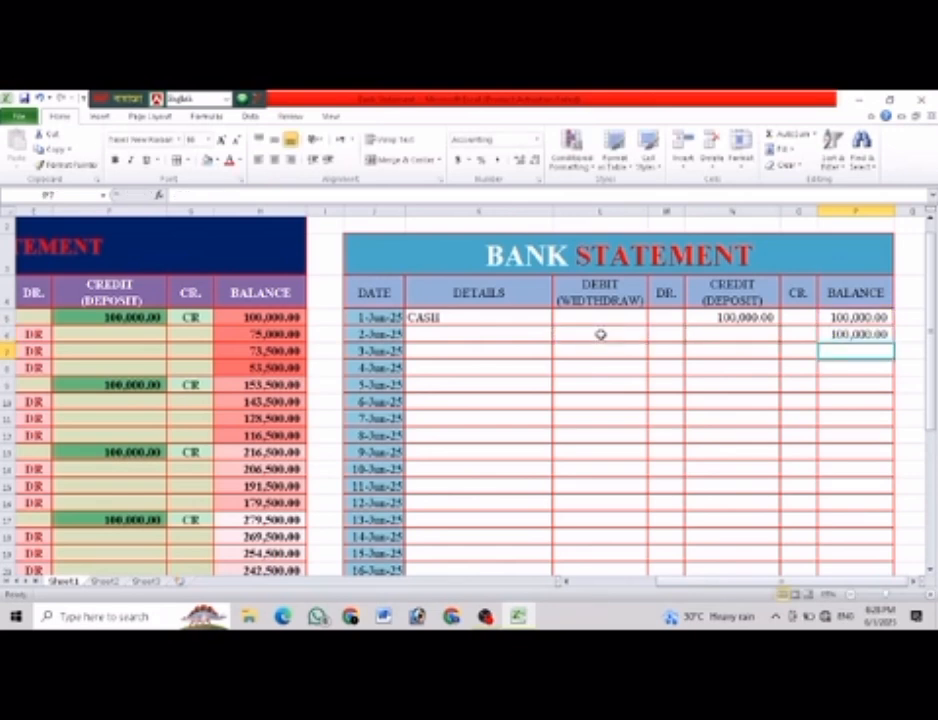
For 2-Jun-25 in the new table, enter ATM under DETAILS and 15000 under DEBIT (WIDTHDRAW).
{"action": "left_click", "coordinate": [445, 336]}
{"action": "left_click_drag", "start_coordinate": [669, 581], "coordinate": [552, 594]}
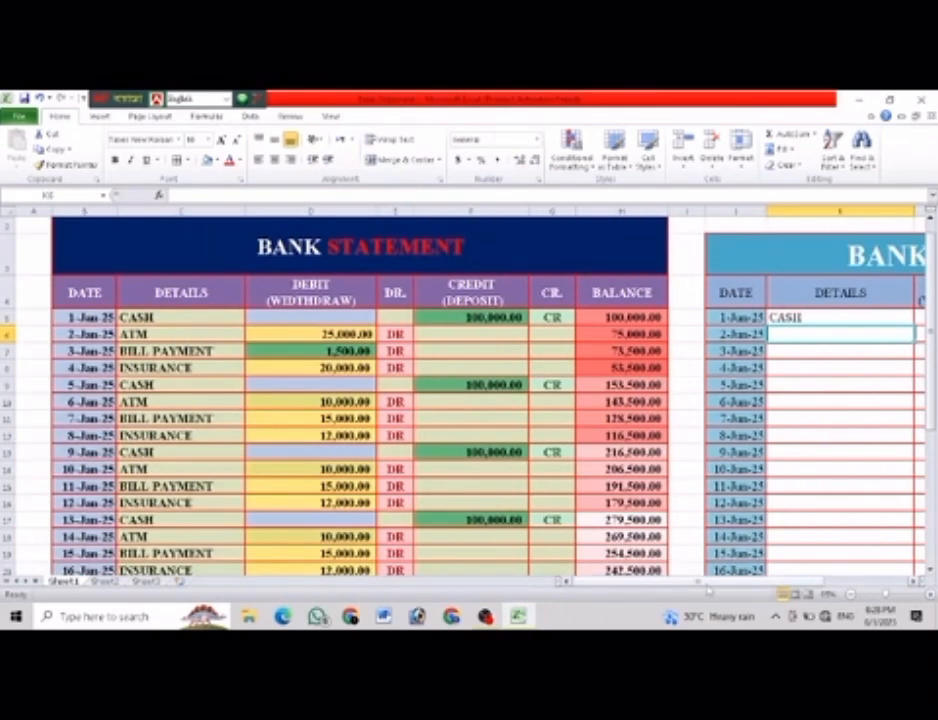
{"action": "left_click_drag", "start_coordinate": [709, 583], "coordinate": [791, 583]}
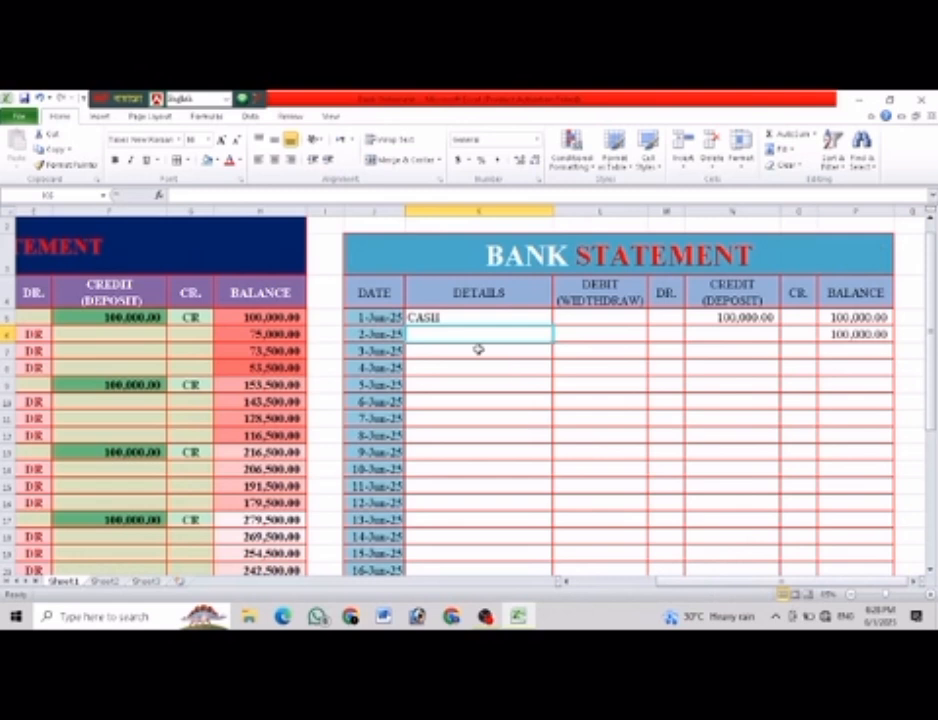
{"action": "type", "text": "ATM"}
{"action": "key", "text": "Tab"}
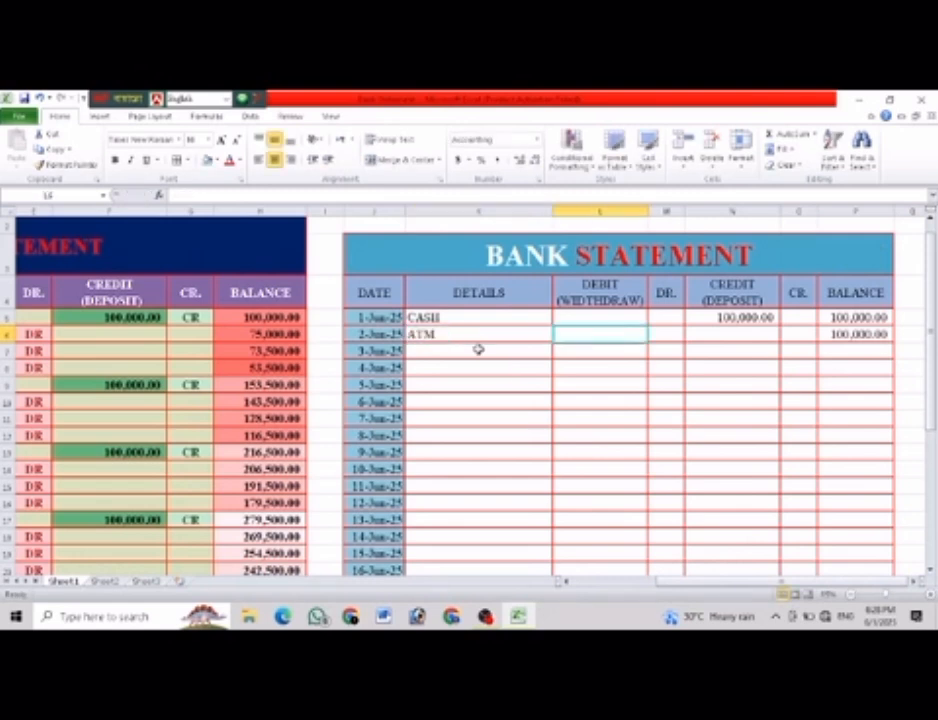
{"action": "type", "text": "15000"}
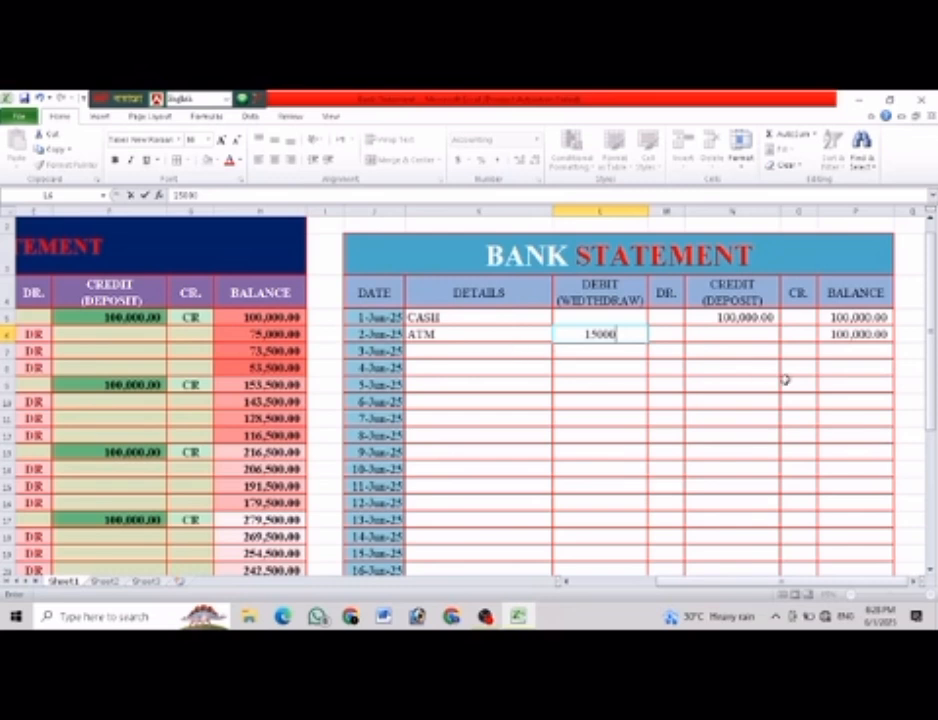
{"action": "left_click", "coordinate": [871, 465]}
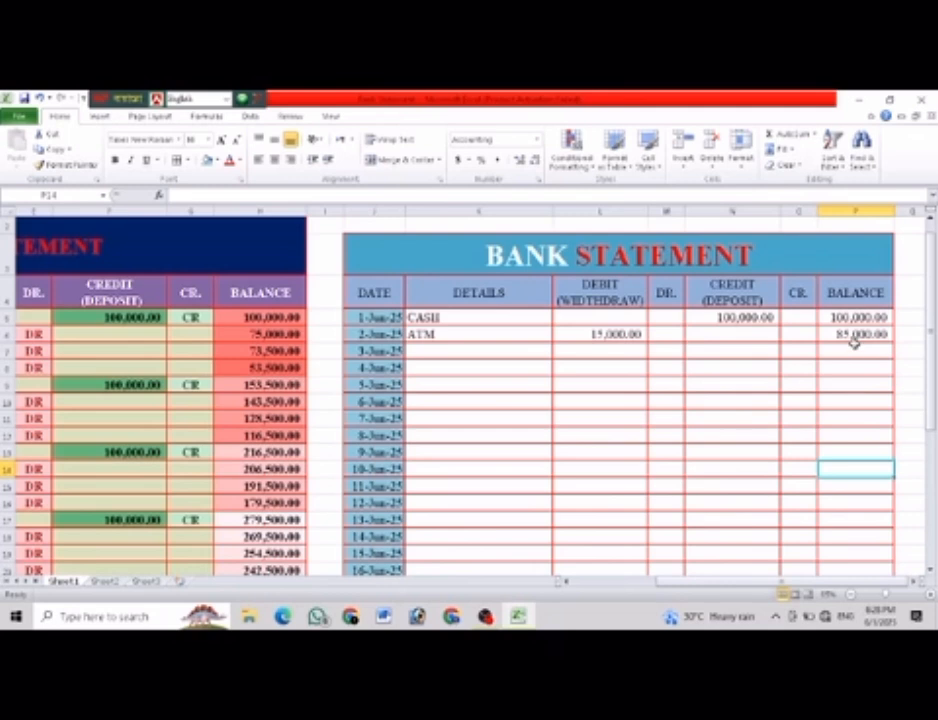
Copy BILL PAYMENT from C7 of the finished table into the 3-Jun-25 DETAILS cell of the new table.
{"action": "left_click", "coordinate": [423, 352]}
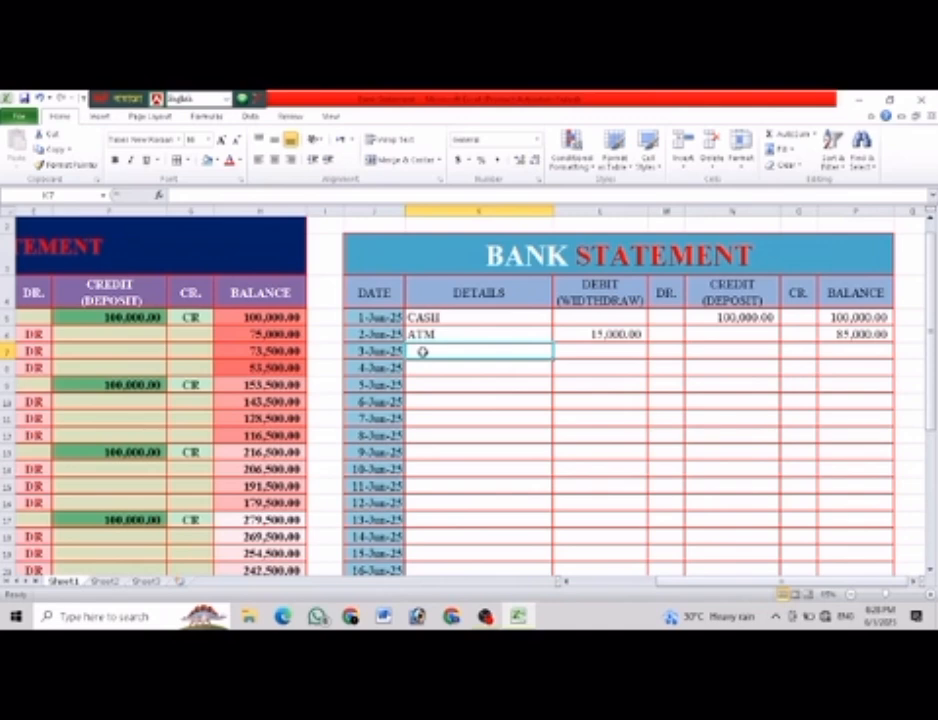
{"action": "left_click_drag", "start_coordinate": [674, 582], "coordinate": [584, 591]}
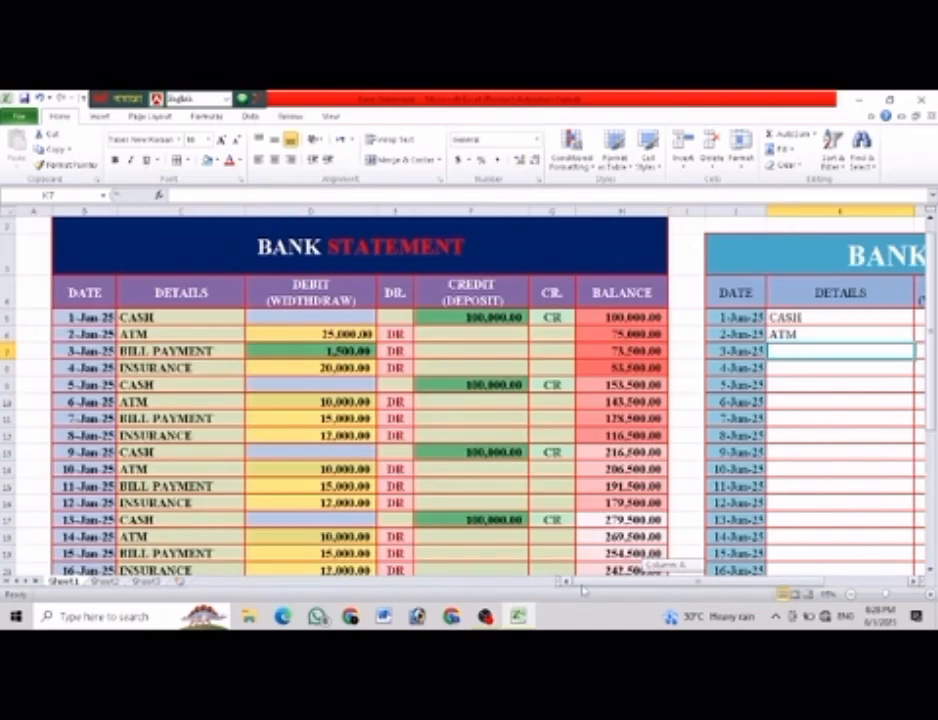
{"action": "left_click", "coordinate": [200, 352]}
{"action": "key", "text": "ctrl+c"}
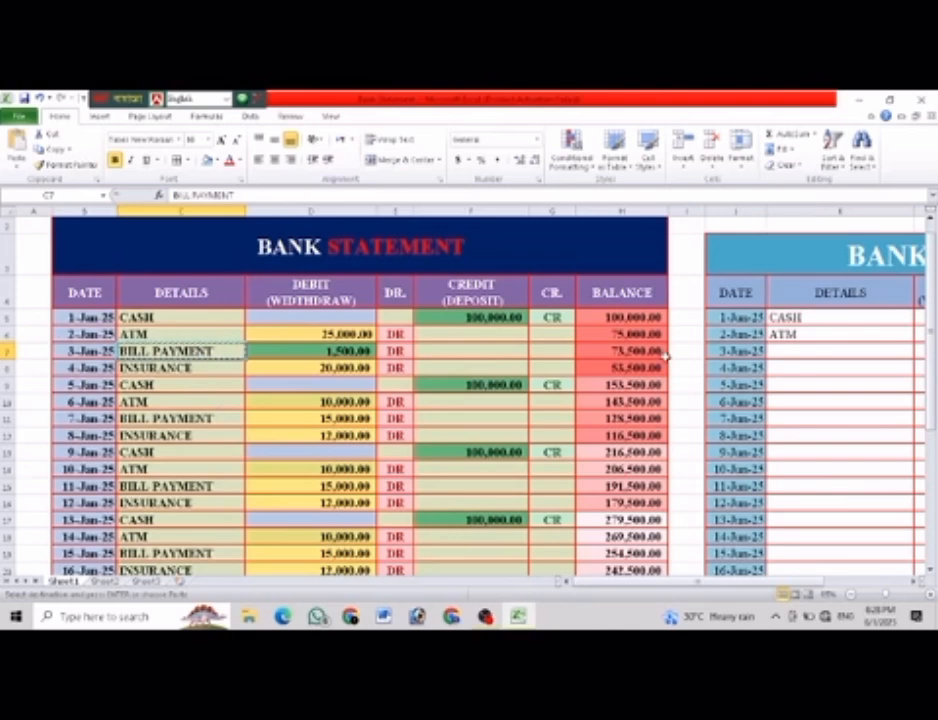
{"action": "left_click", "coordinate": [787, 352]}
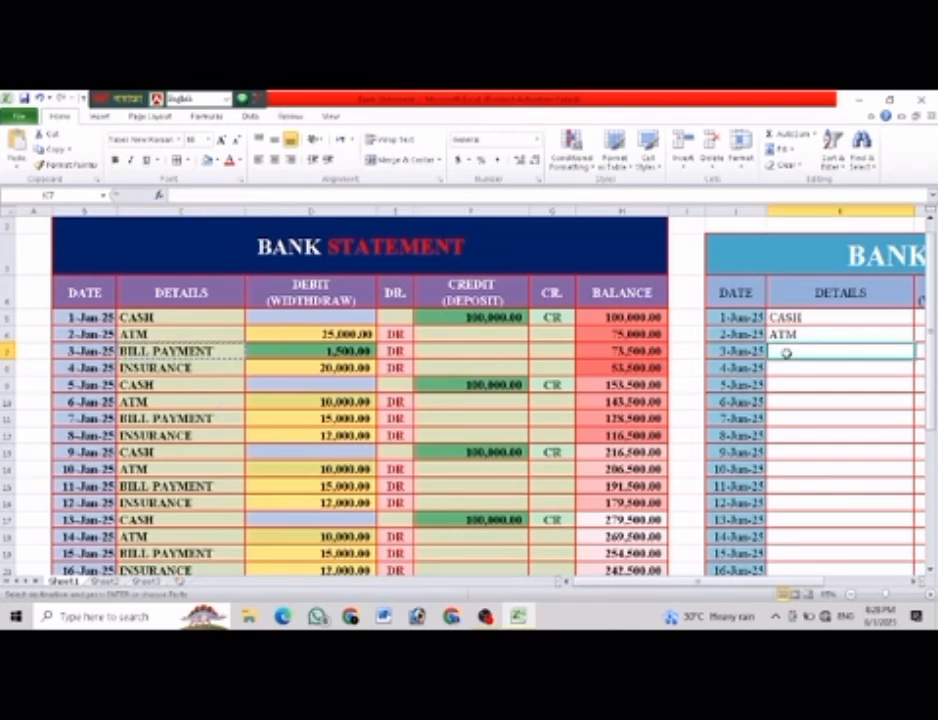
{"action": "key", "text": "ctrl+v"}
Enter 20000 under DEBIT (WIDTHDRAW) for 3-Jun-25 in the new table.
{"action": "scroll", "coordinate": [659, 370], "scroll_direction": "right", "scroll_amount": 5}
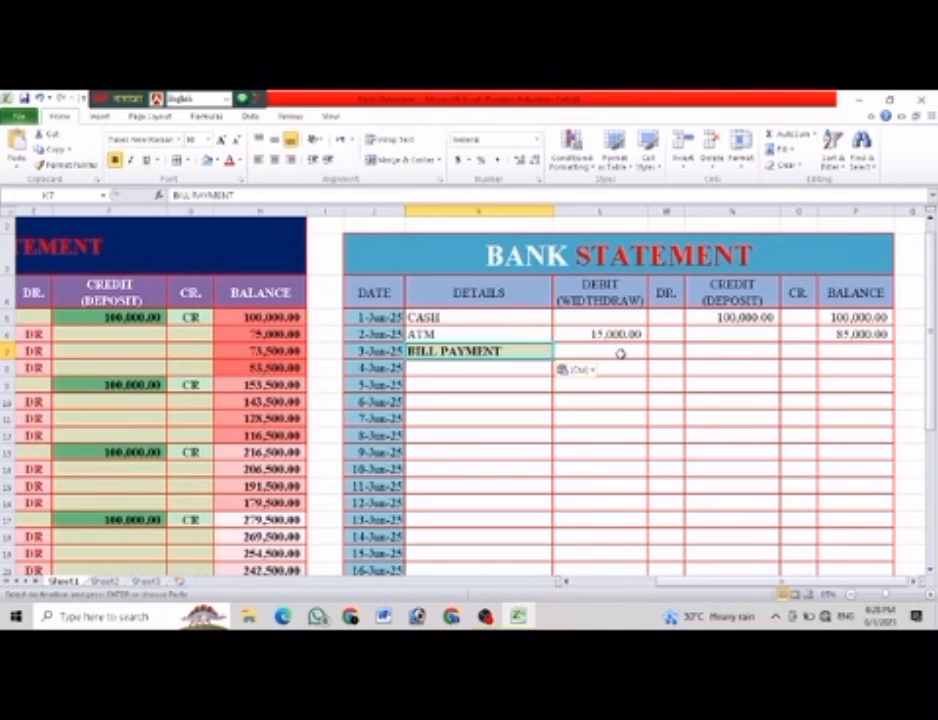
{"action": "left_click", "coordinate": [620, 354]}
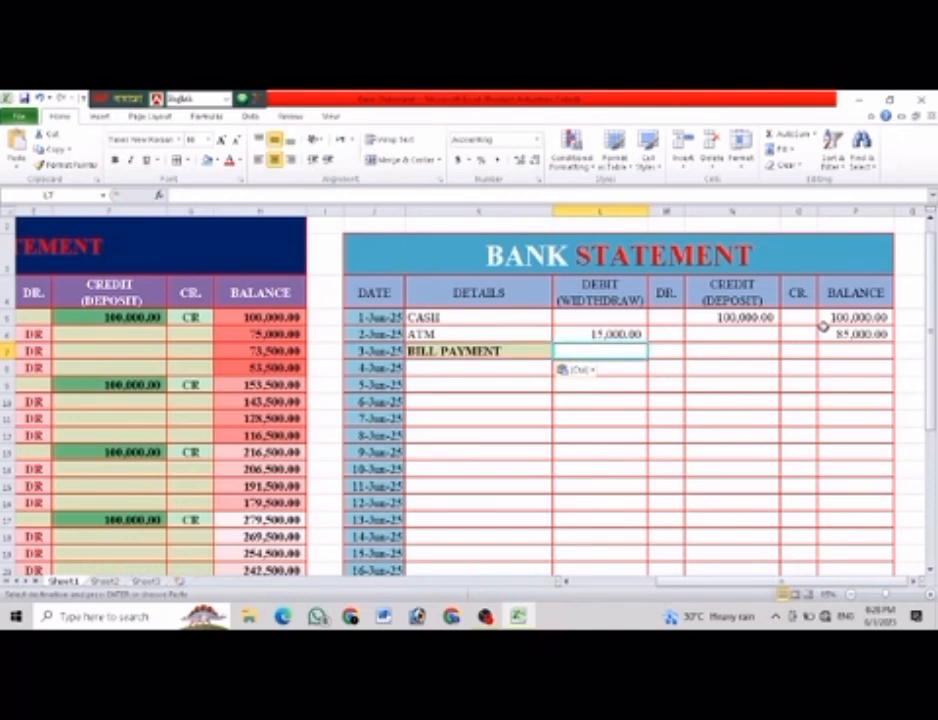
{"action": "type", "text": "20000"}
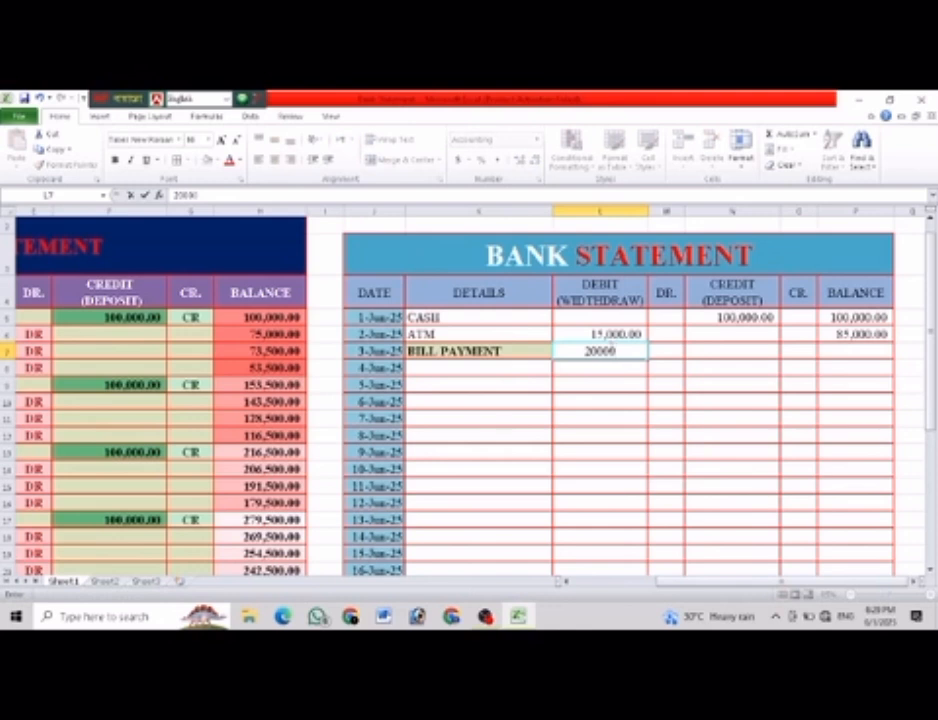
{"action": "key", "text": "Return"}
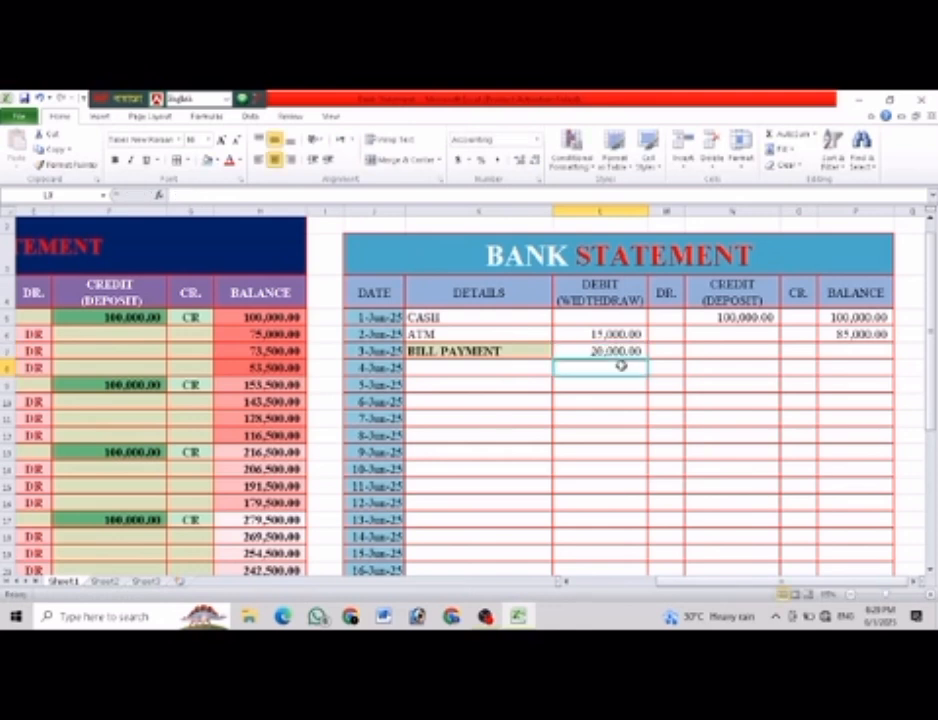
{"action": "left_click", "coordinate": [712, 421]}
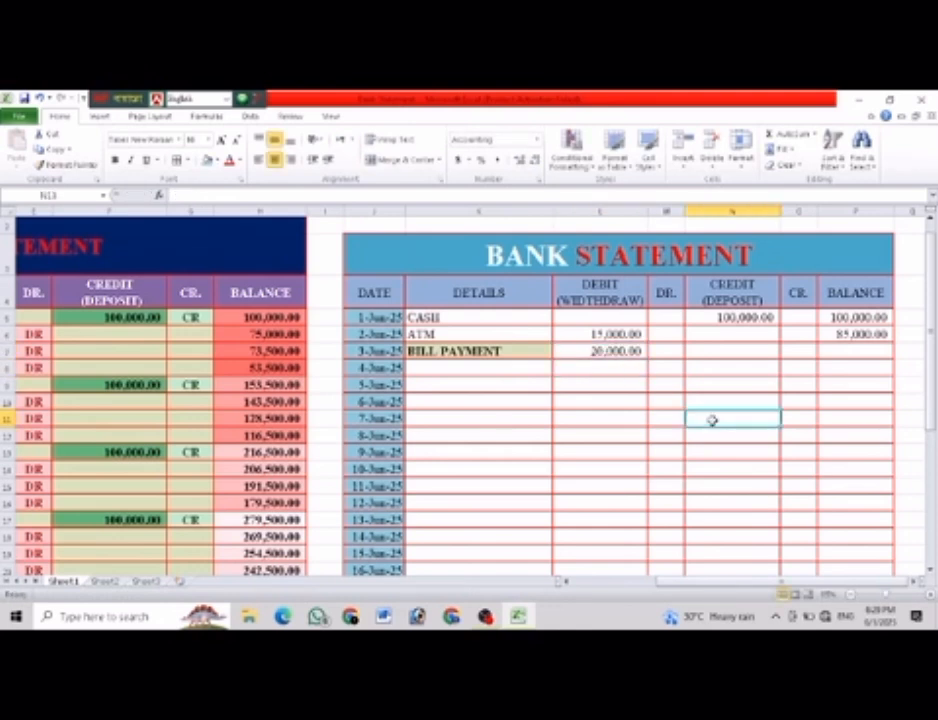
Fill the running balance formula from P6 down the new table's BALANCE column for the remaining dates.
{"action": "left_click", "coordinate": [886, 335]}
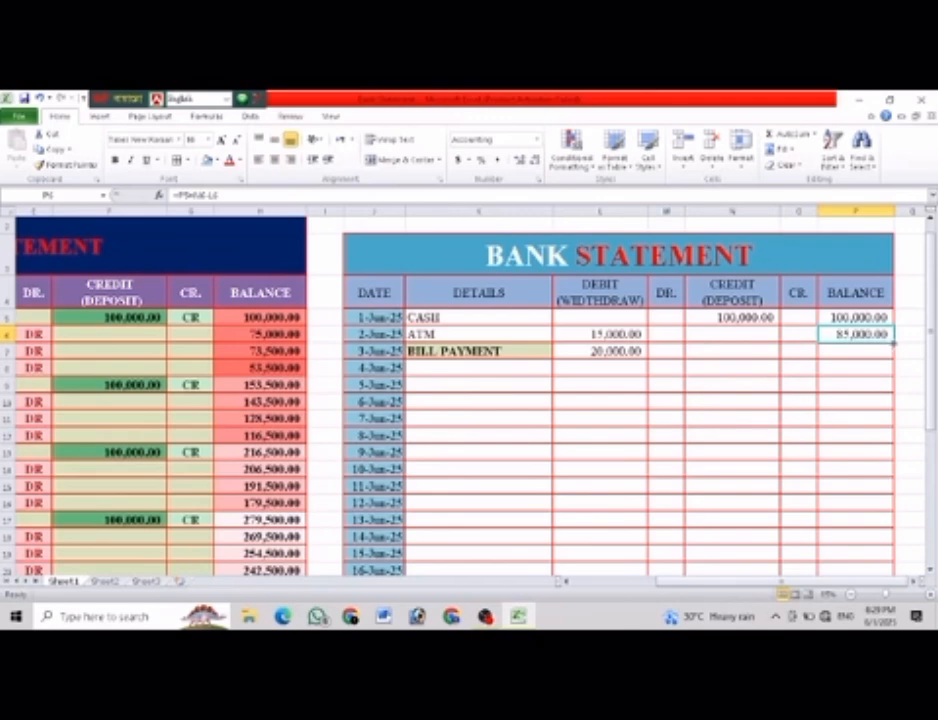
{"action": "left_click_drag", "start_coordinate": [893, 343], "coordinate": [900, 557]}
{"action": "left_click", "coordinate": [708, 450]}
{"action": "scroll", "coordinate": [708, 450], "scroll_direction": "up", "scroll_amount": 5}
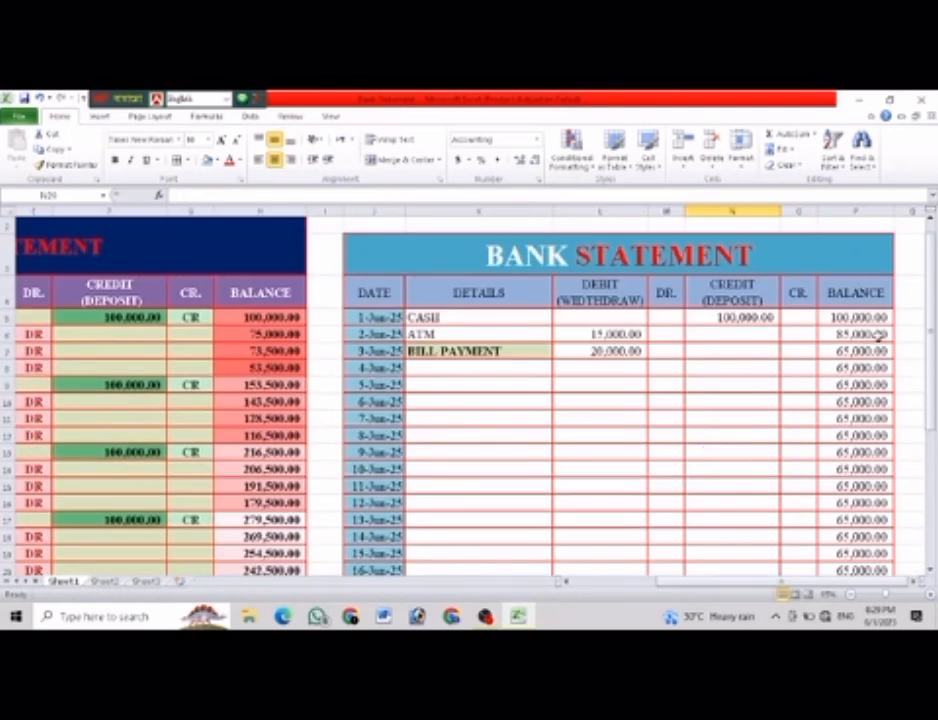
For 4-Jun-25 in the new table, enter CASH under DETAILS and 50000 under CREDIT (DEPOSIT).
{"action": "left_click", "coordinate": [447, 369]}
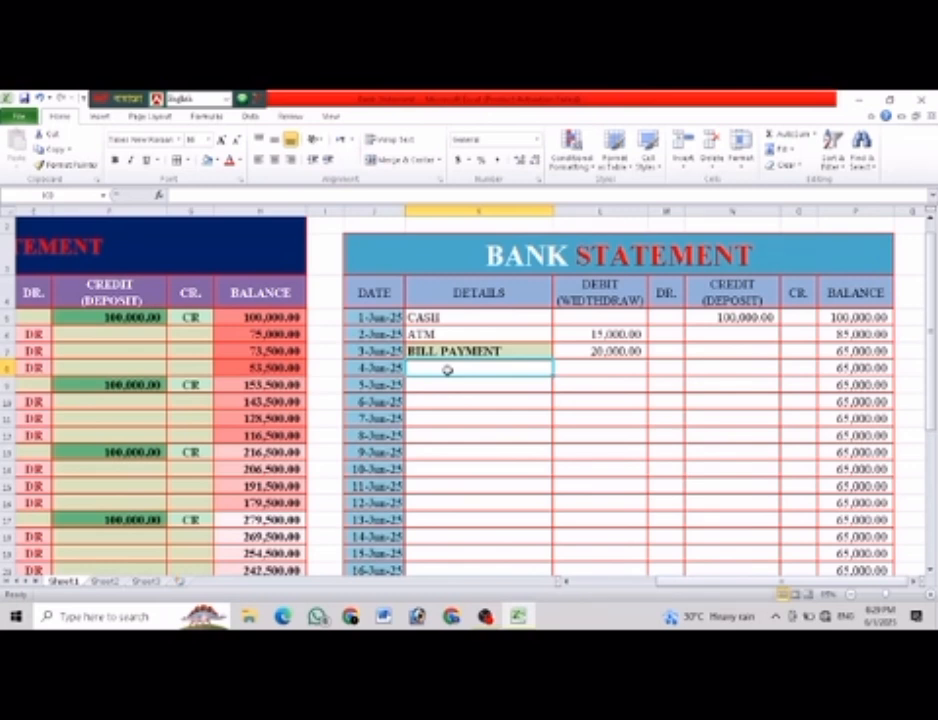
{"action": "type", "text": "CASH"}
{"action": "key", "text": "Tab"}
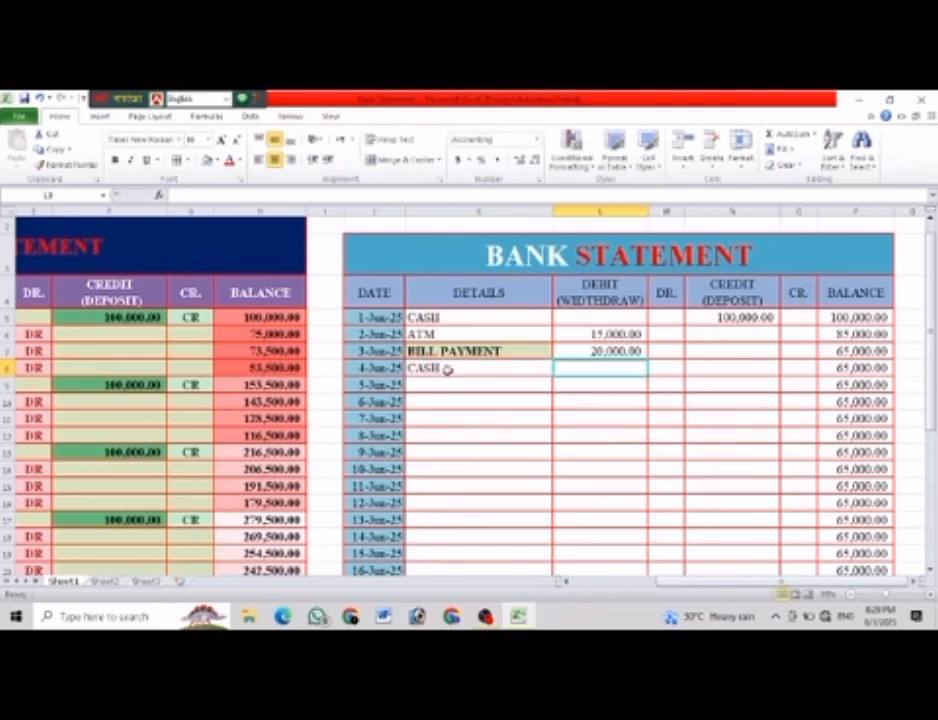
{"action": "key", "text": "Tab"}
{"action": "key", "text": "Tab"}
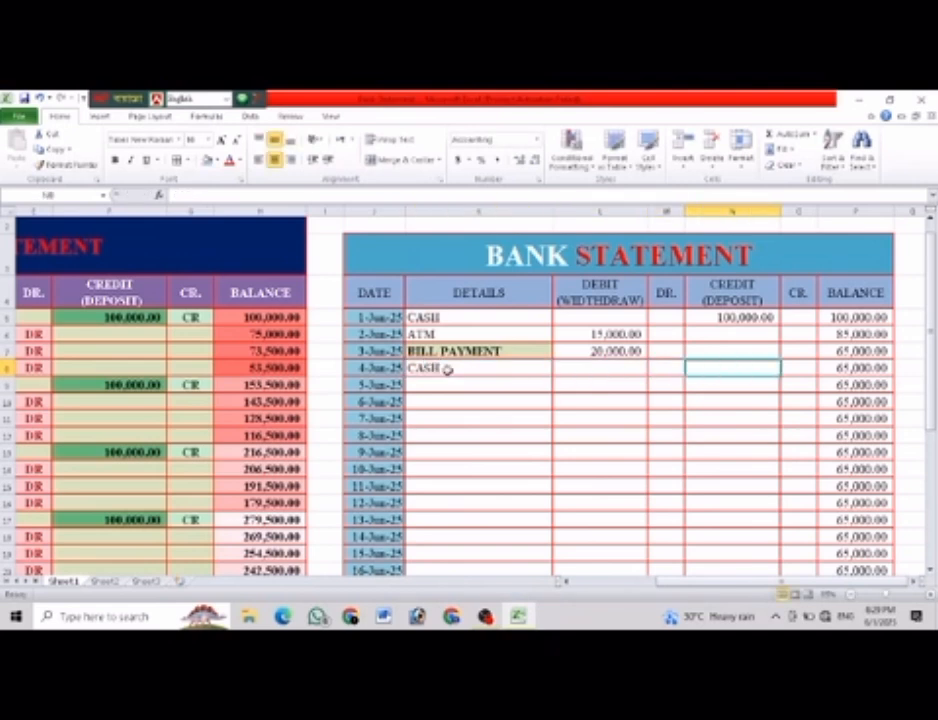
{"action": "type", "text": "50"}
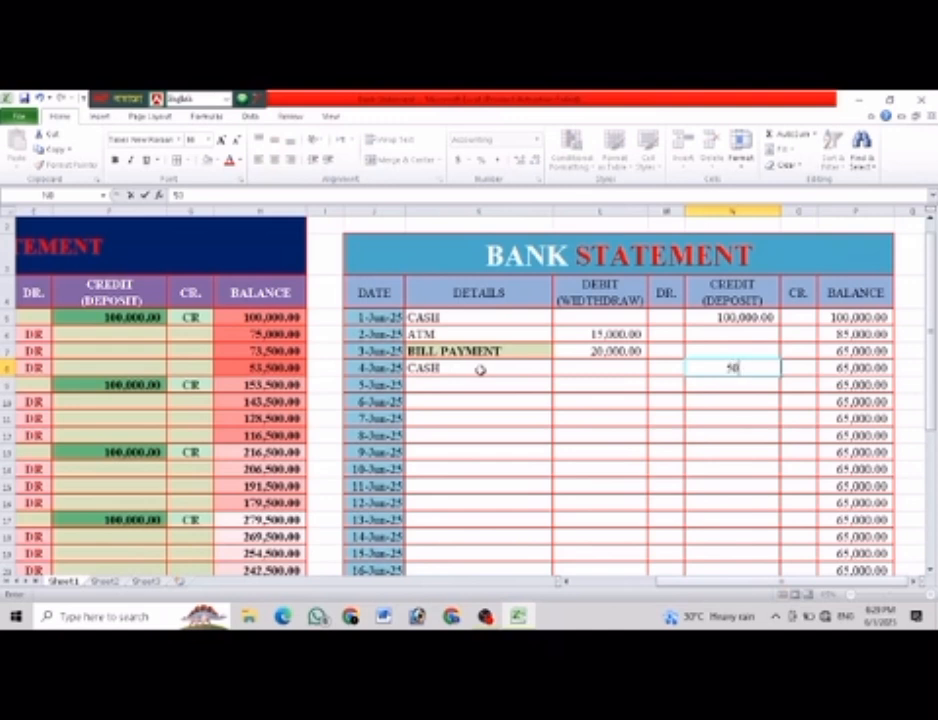
{"action": "type", "text": ",00000"}
{"action": "left_click", "coordinate": [730, 465]}
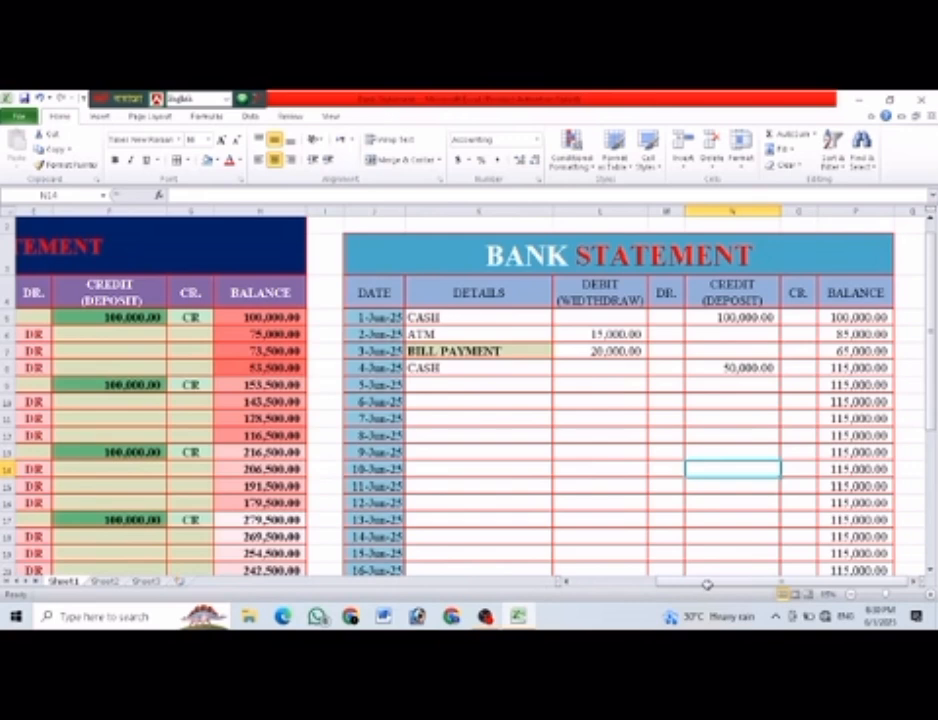
Examine the finished example statement down to its total row, including its DR. and CR. columns.
{"action": "left_click_drag", "start_coordinate": [687, 585], "coordinate": [592, 587]}
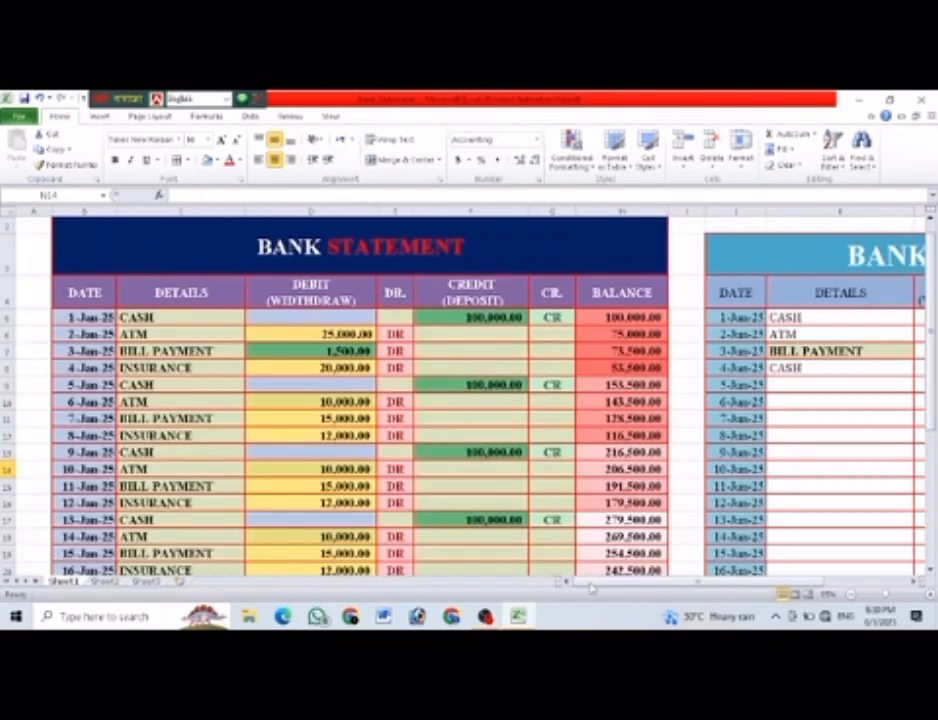
{"action": "scroll", "coordinate": [384, 385], "scroll_direction": "down", "scroll_amount": 6}
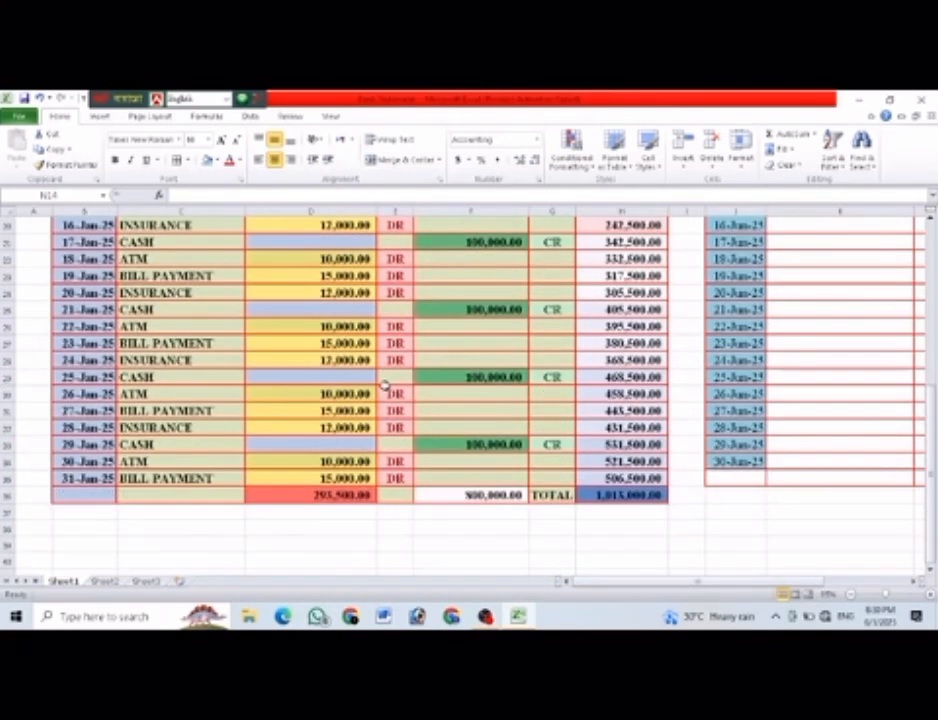
{"action": "scroll", "coordinate": [384, 385], "scroll_direction": "down", "scroll_amount": 1}
{"action": "scroll", "coordinate": [384, 385], "scroll_direction": "up", "scroll_amount": 1}
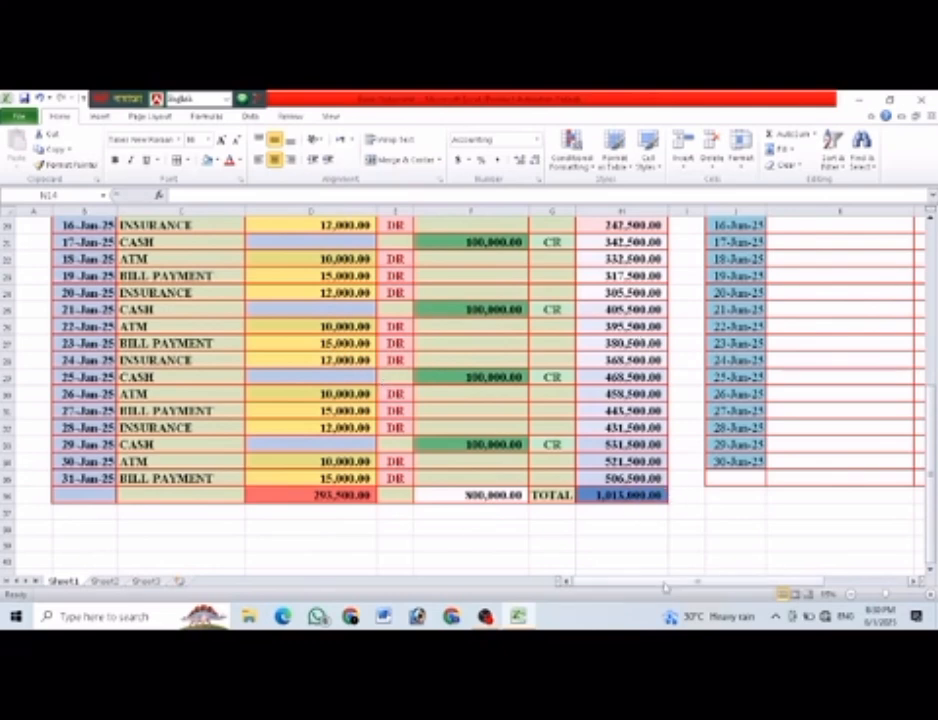
{"action": "left_click_drag", "start_coordinate": [665, 587], "coordinate": [690, 587]}
{"action": "scroll", "coordinate": [648, 420], "scroll_direction": "up", "scroll_amount": 7}
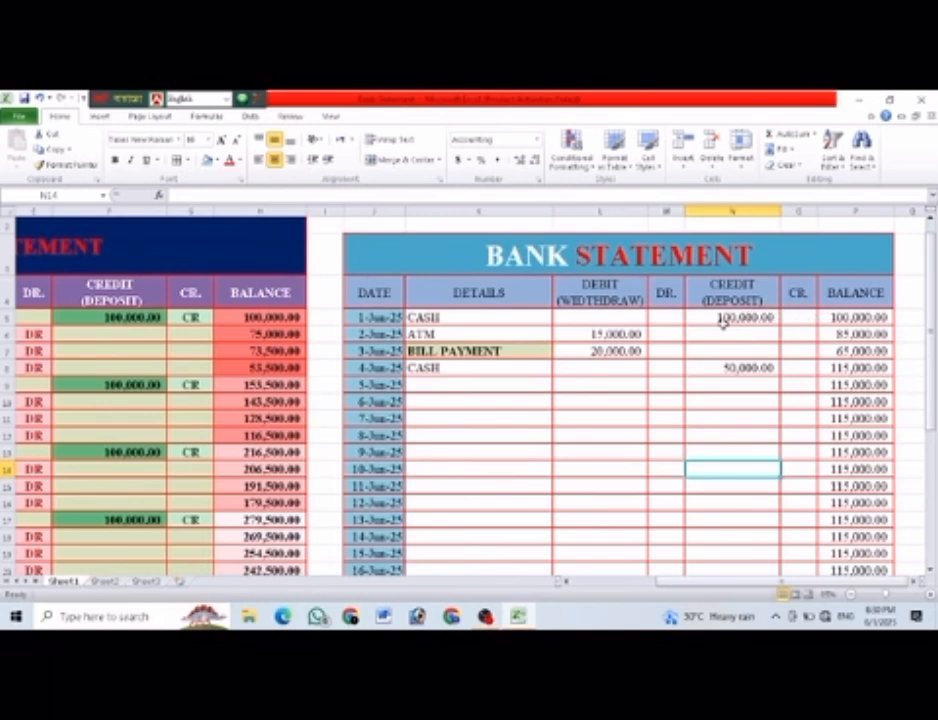
Enter the formula =IF(ISNUMBER(N5),"CR","") in the new table's CR. cell for 1-Jun-25.
{"action": "left_click", "coordinate": [790, 317]}
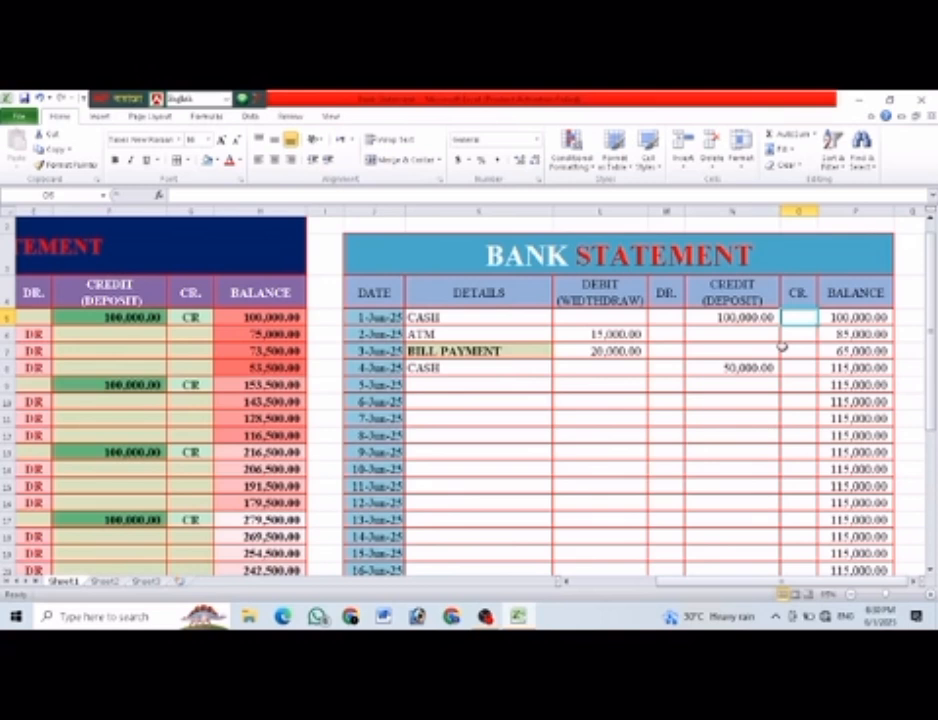
{"action": "type", "text": "=IF"}
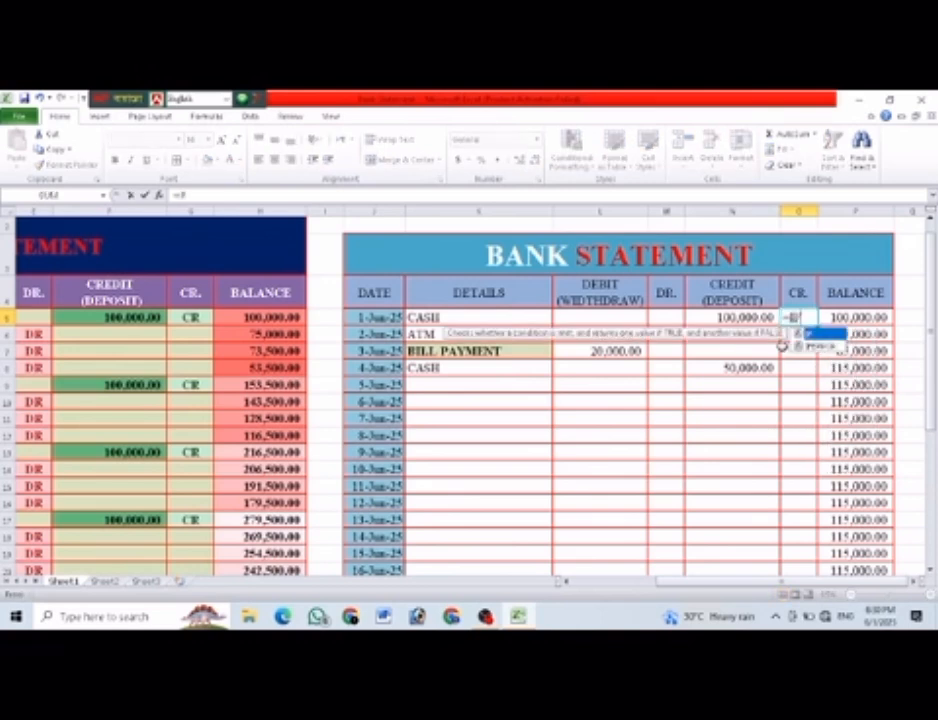
{"action": "type", "text": "(IS"}
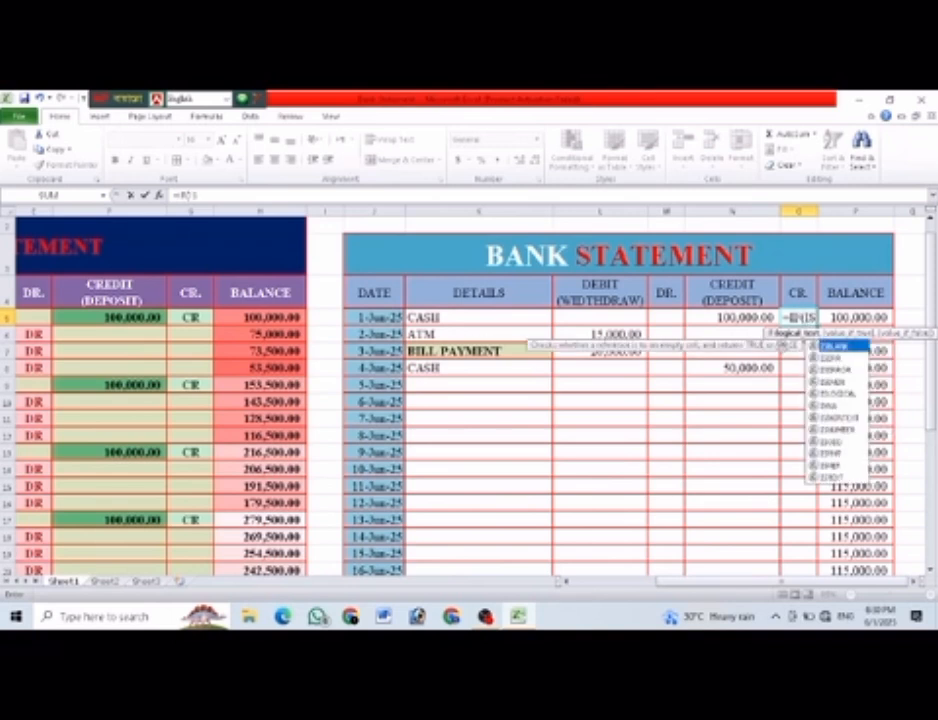
{"action": "type", "text": "N"}
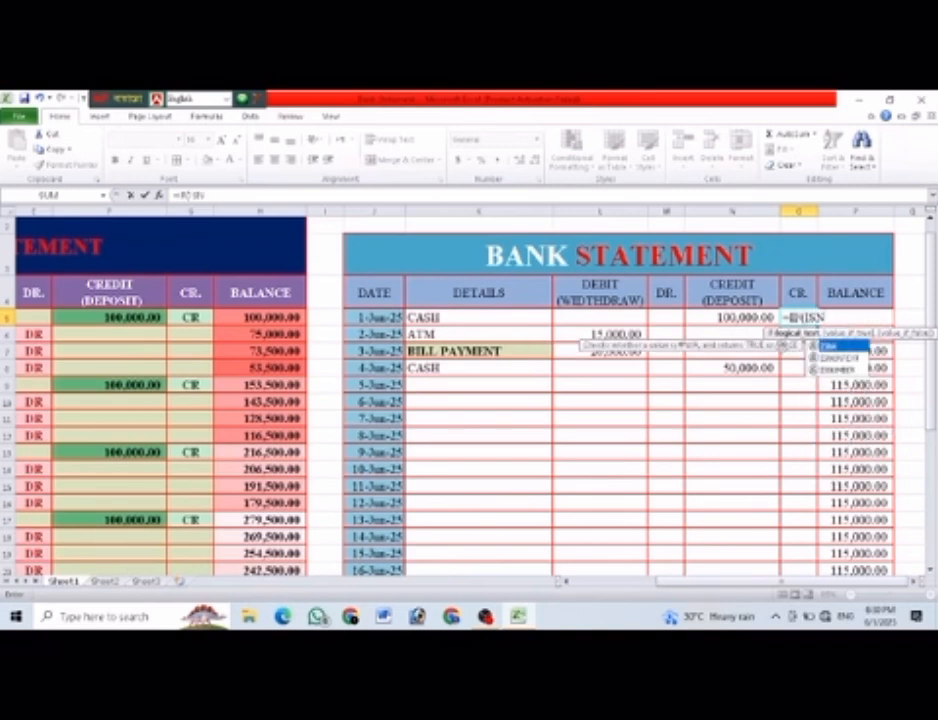
{"action": "key", "text": "Down"}
{"action": "key", "text": "Down"}
{"action": "key", "text": "Tab"}
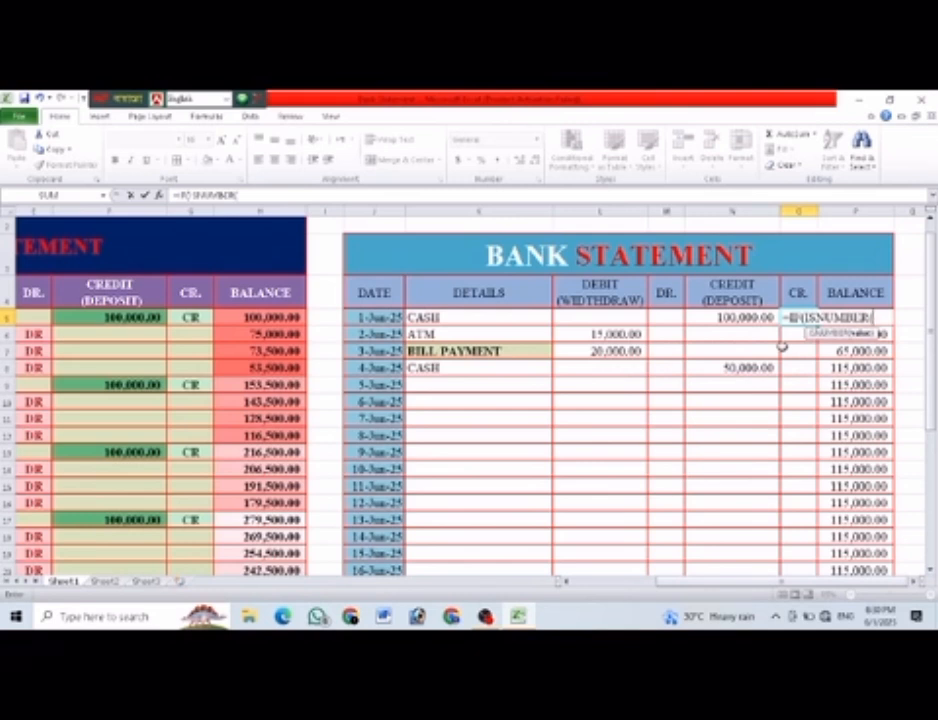
{"action": "left_click", "coordinate": [743, 318]}
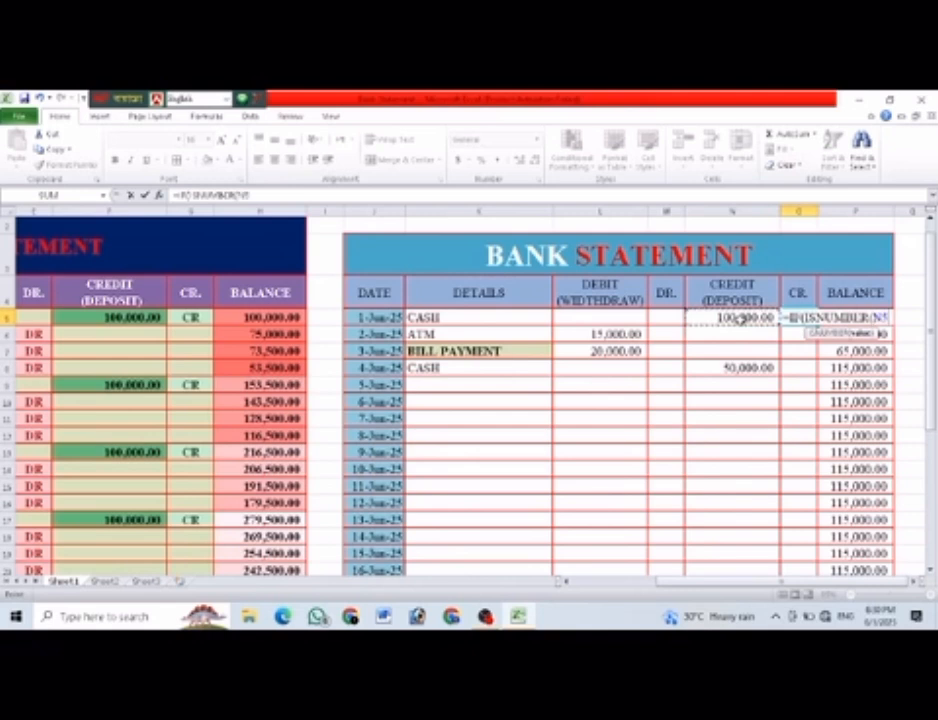
{"action": "type", "text": ")"}
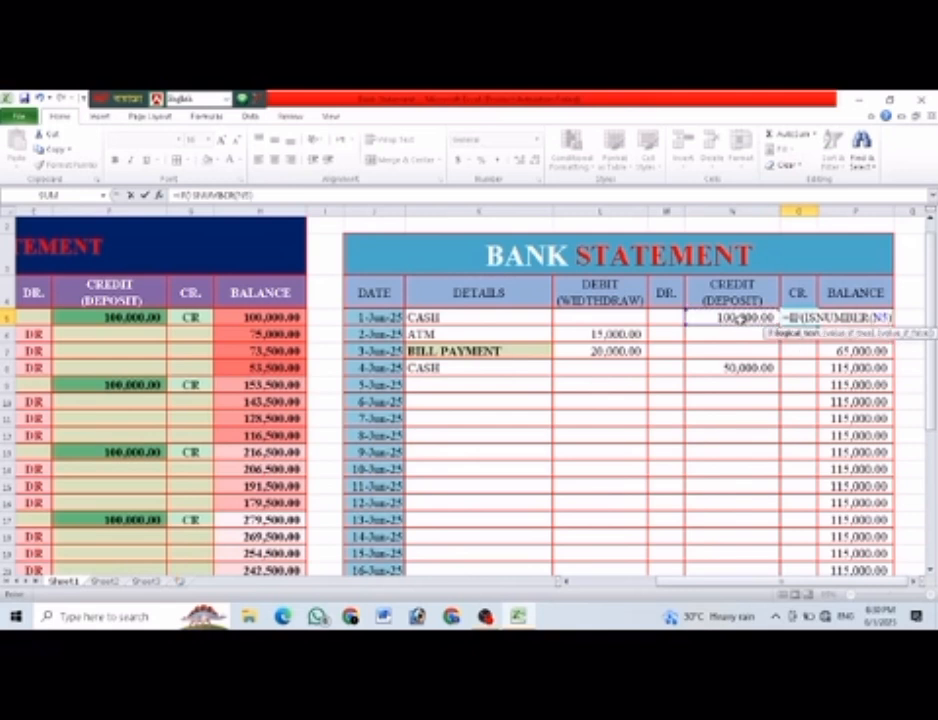
{"action": "type", "text": ","}
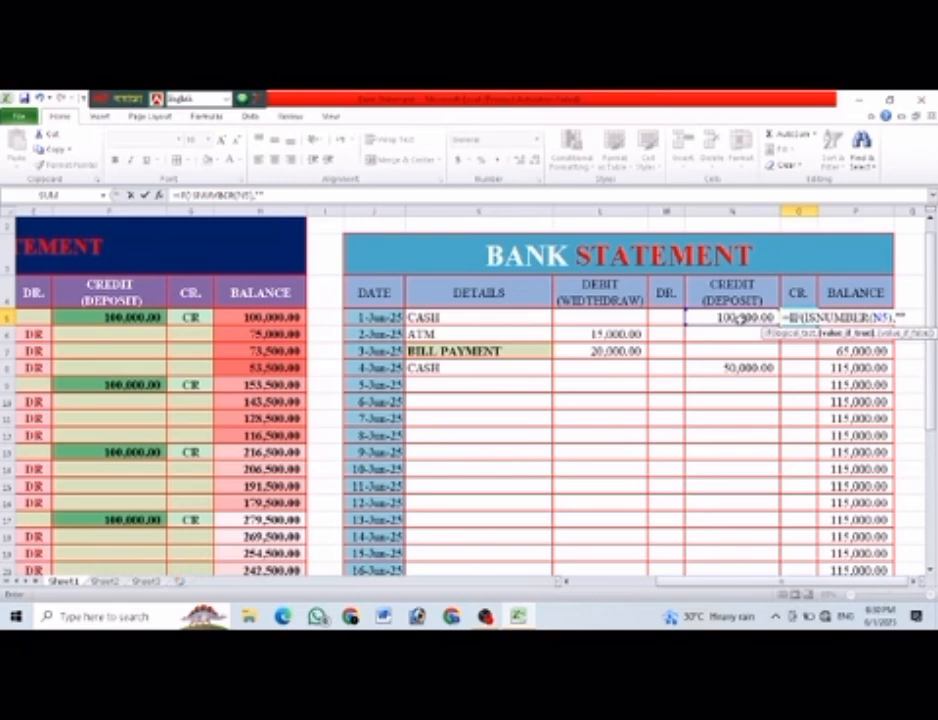
{"action": "type", "text": "\"CR\","}
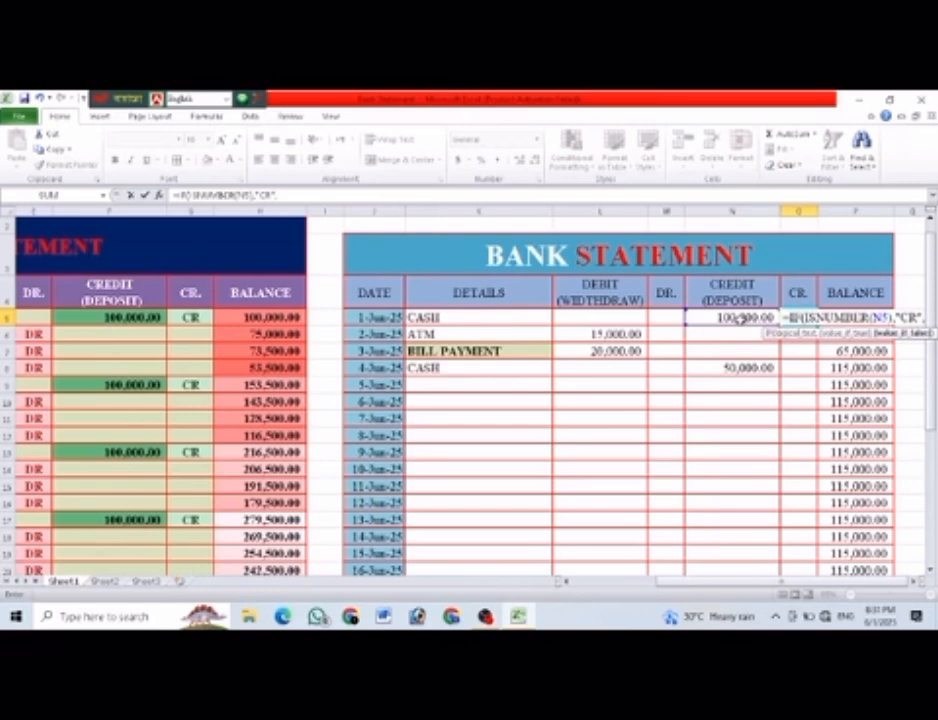
{"action": "type", "text": "\"\""}
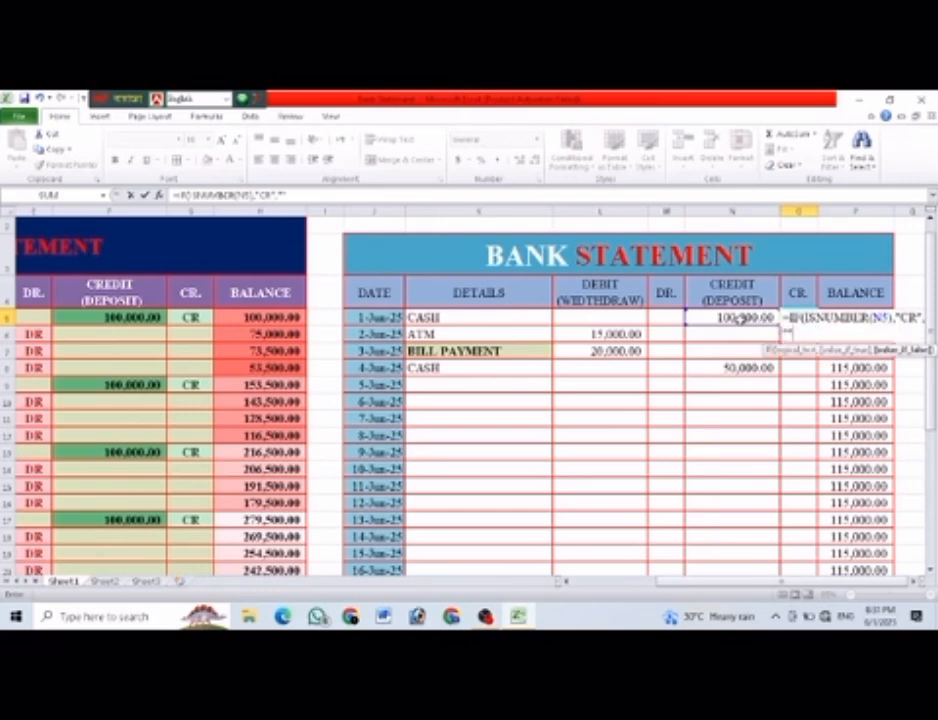
{"action": "type", "text": ")"}
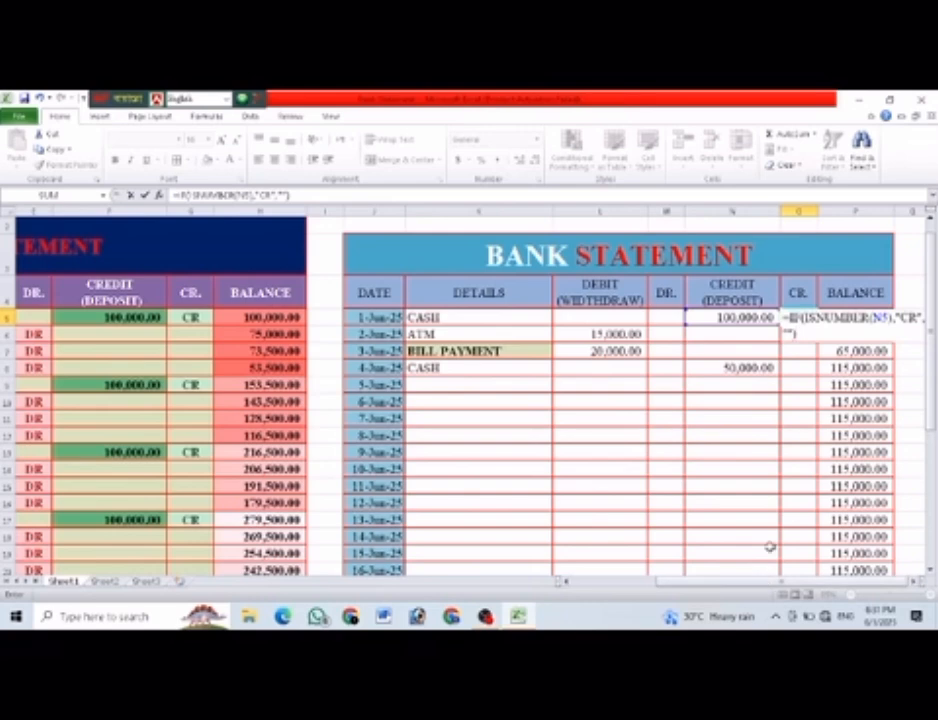
{"action": "key", "text": "Return"}
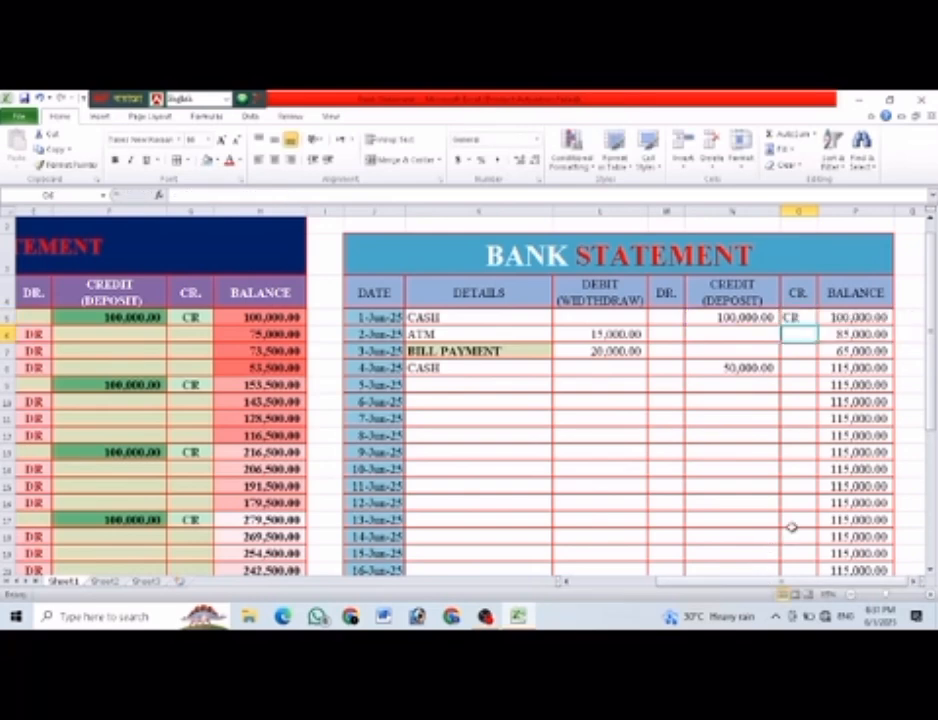
Fill the CR marker formula from O5 down the new table's CR. column for the remaining dates.
{"action": "left_click", "coordinate": [800, 318]}
{"action": "left_click_drag", "start_coordinate": [819, 323], "coordinate": [805, 548]}
{"action": "scroll", "coordinate": [759, 540], "scroll_direction": "up", "scroll_amount": 4}
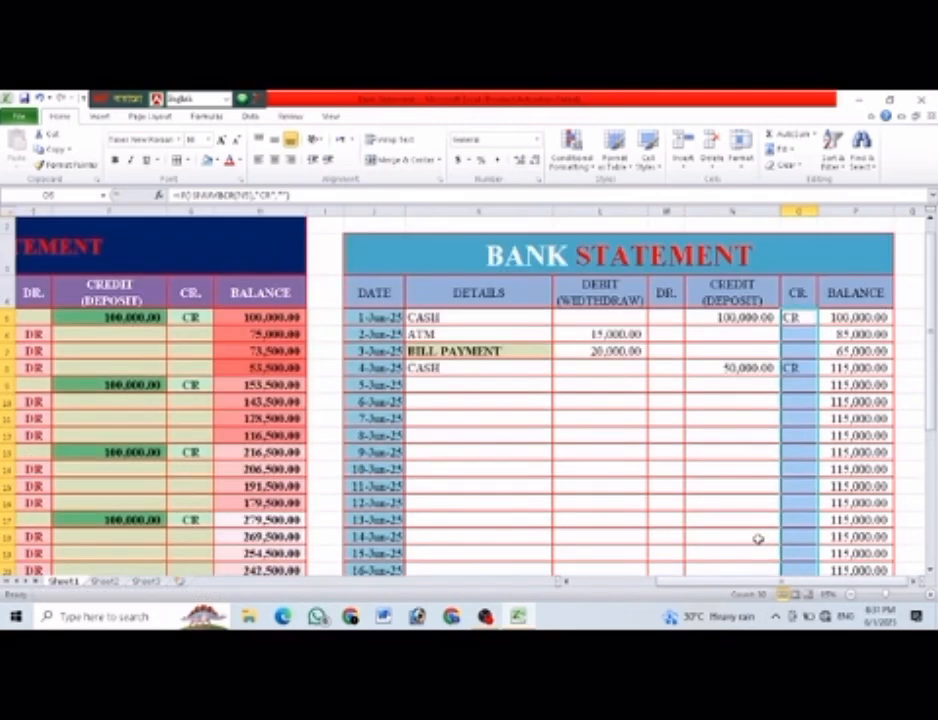
{"action": "left_click", "coordinate": [731, 468]}
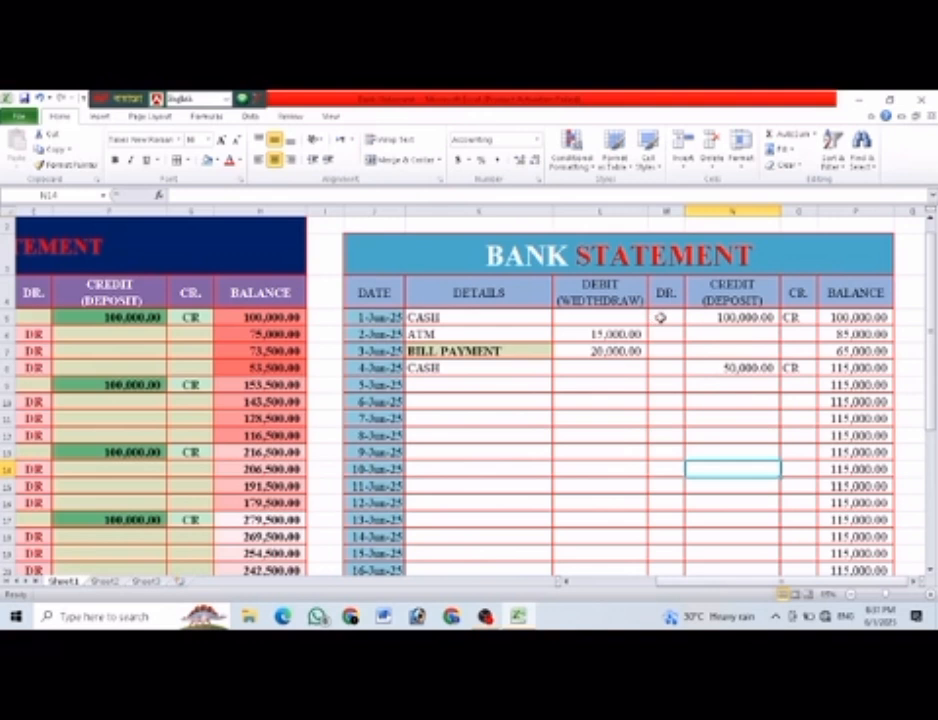
Enter the formula =IF(ISNUMBER(L6),"DR","") in the new table's DR. cell for 2-Jun-25.
{"action": "left_click", "coordinate": [661, 336]}
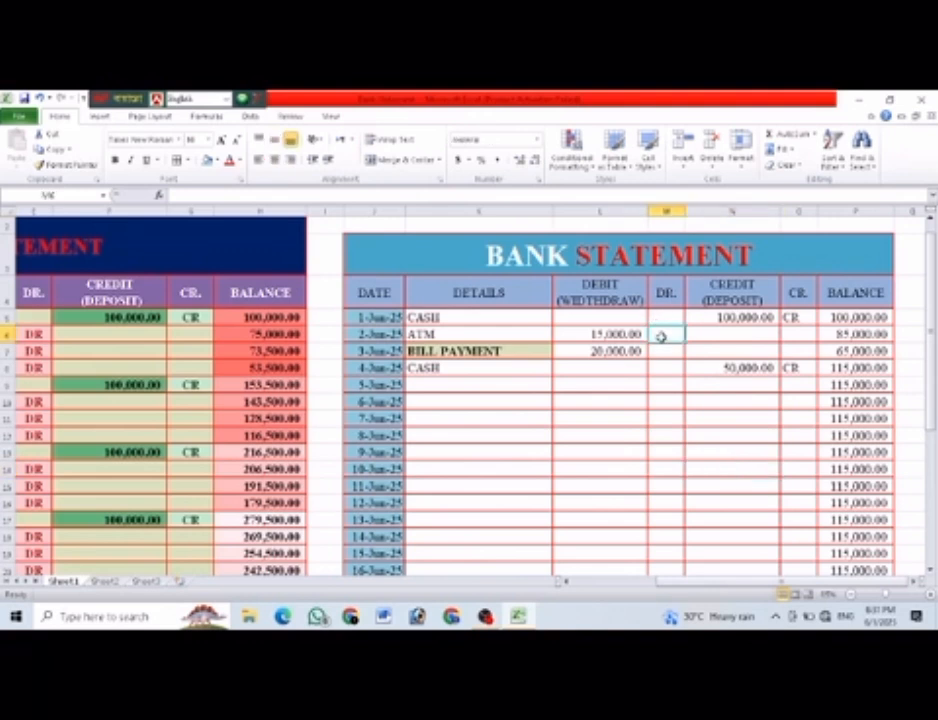
{"action": "type", "text": "=IF"}
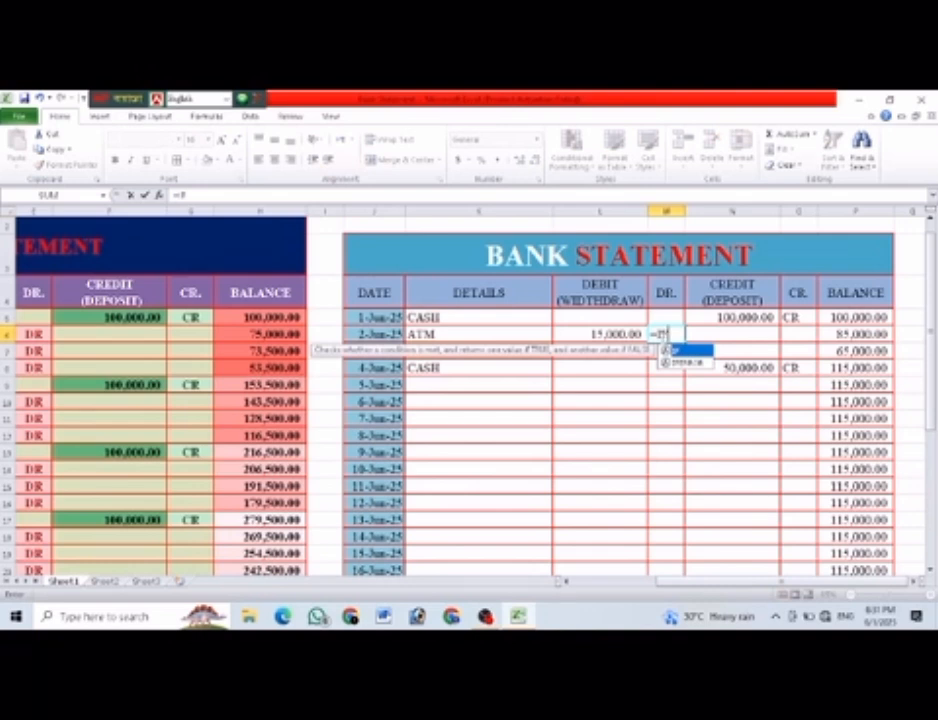
{"action": "type", "text": "("}
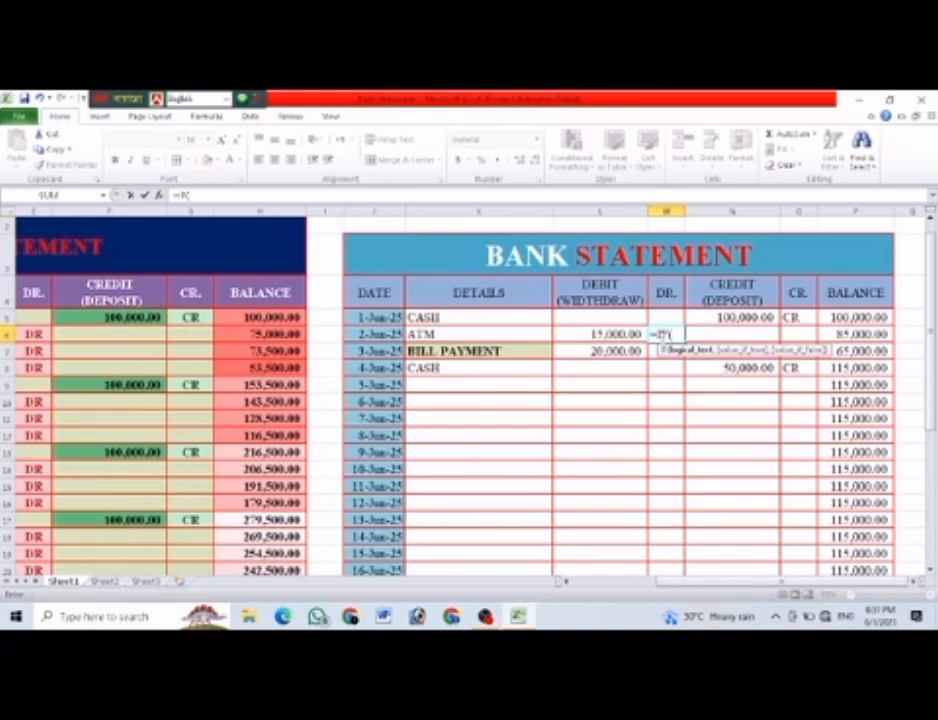
{"action": "type", "text": "ISNU"}
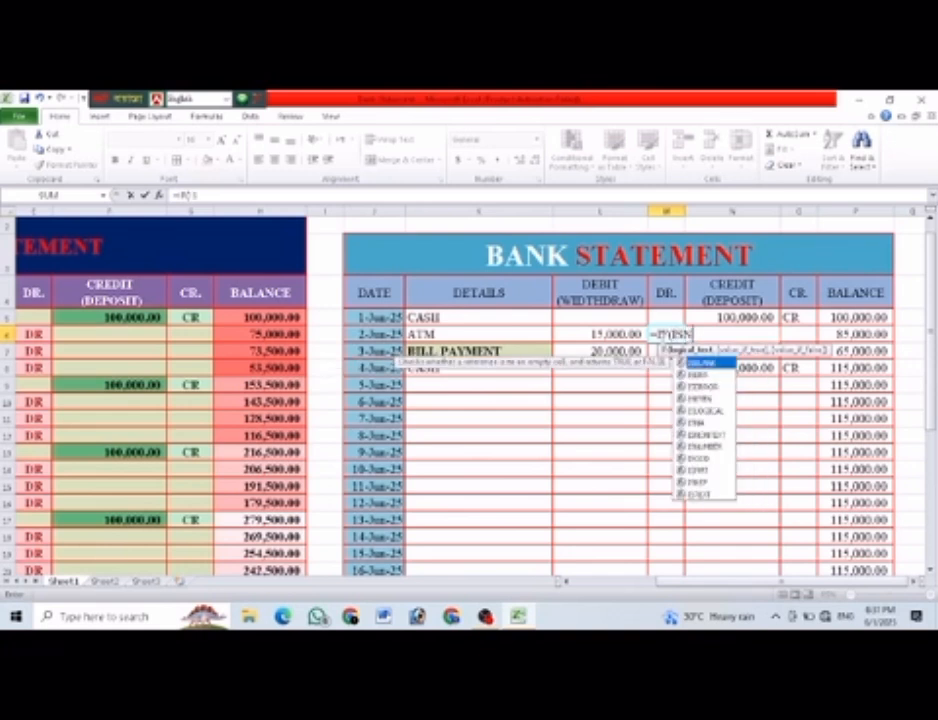
{"action": "type", "text": "MBER("}
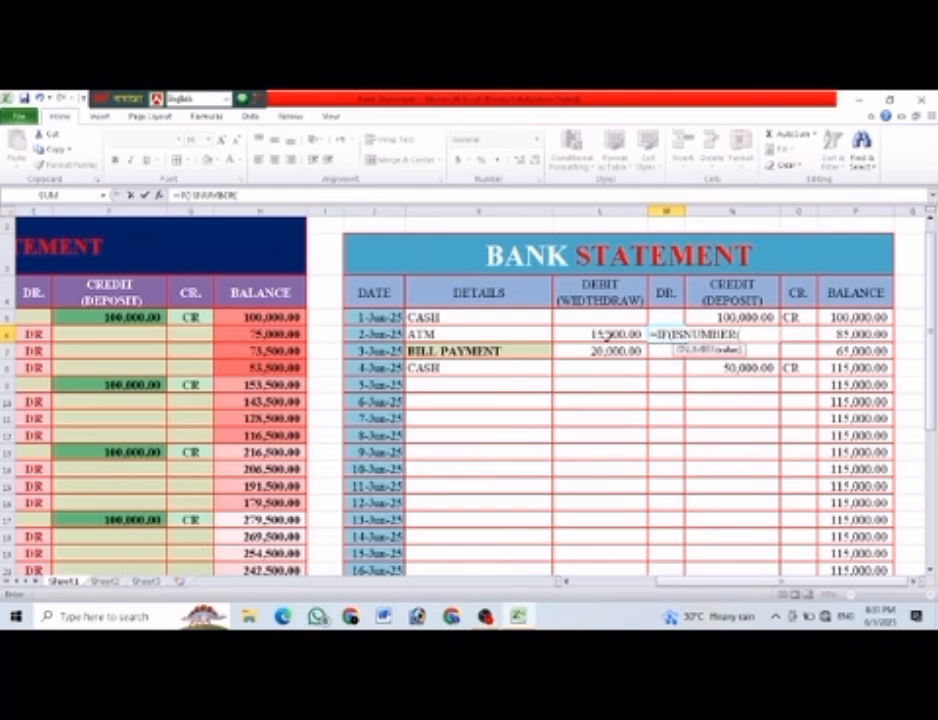
{"action": "left_click", "coordinate": [606, 336]}
{"action": "type", "text": "),\""}
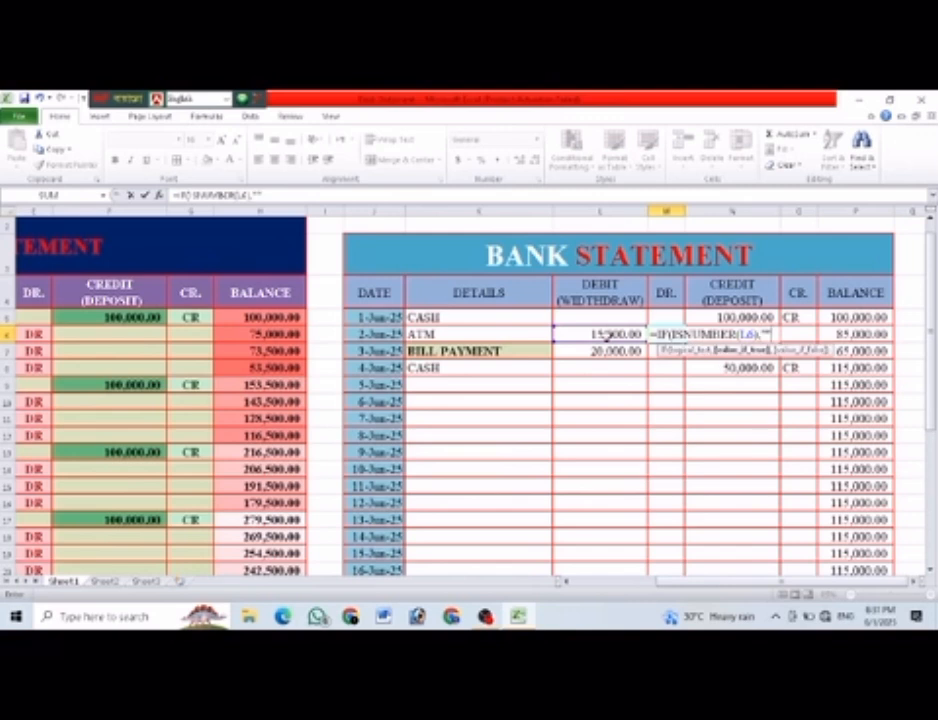
{"action": "type", "text": "DR\","}
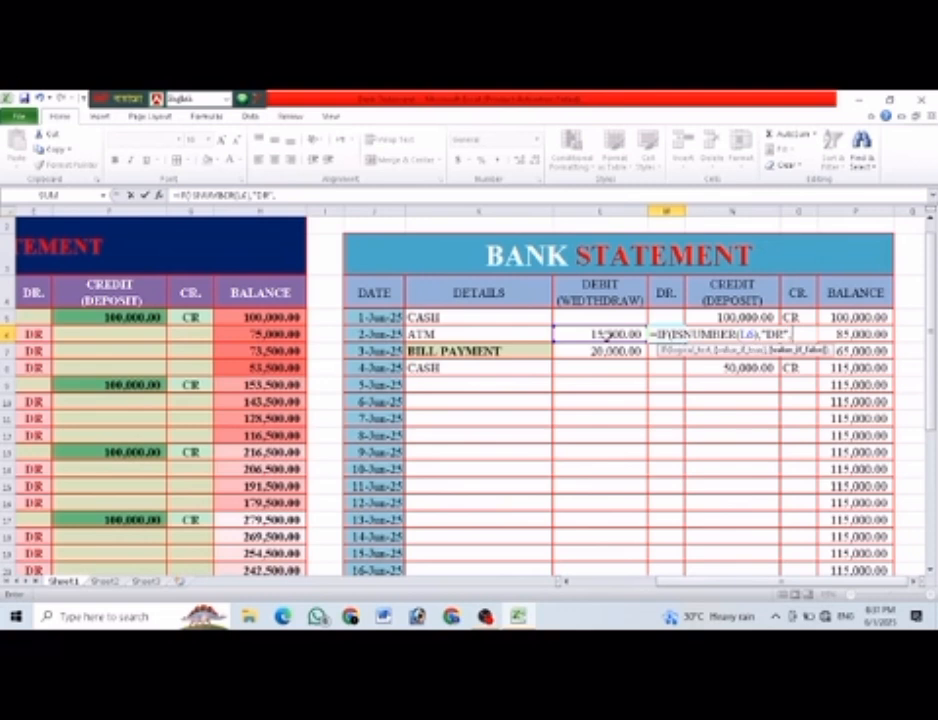
{"action": "type", "text": "\"\")"}
{"action": "key", "text": "Return"}
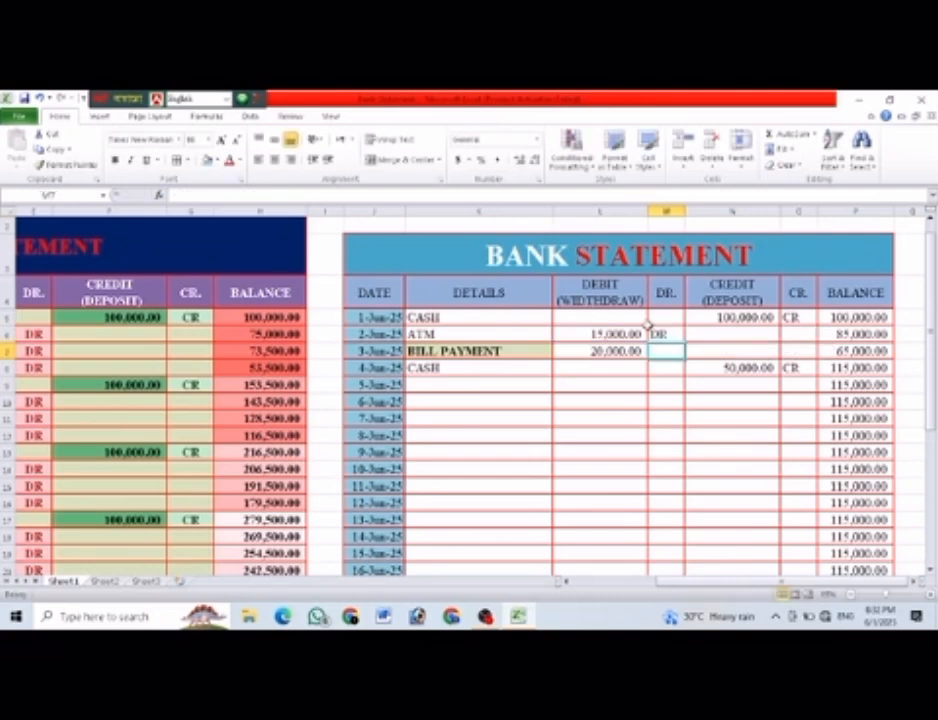
Fill the DR marker formula from M6 down the new table's DR. column for the remaining dates.
{"action": "left_click", "coordinate": [666, 336]}
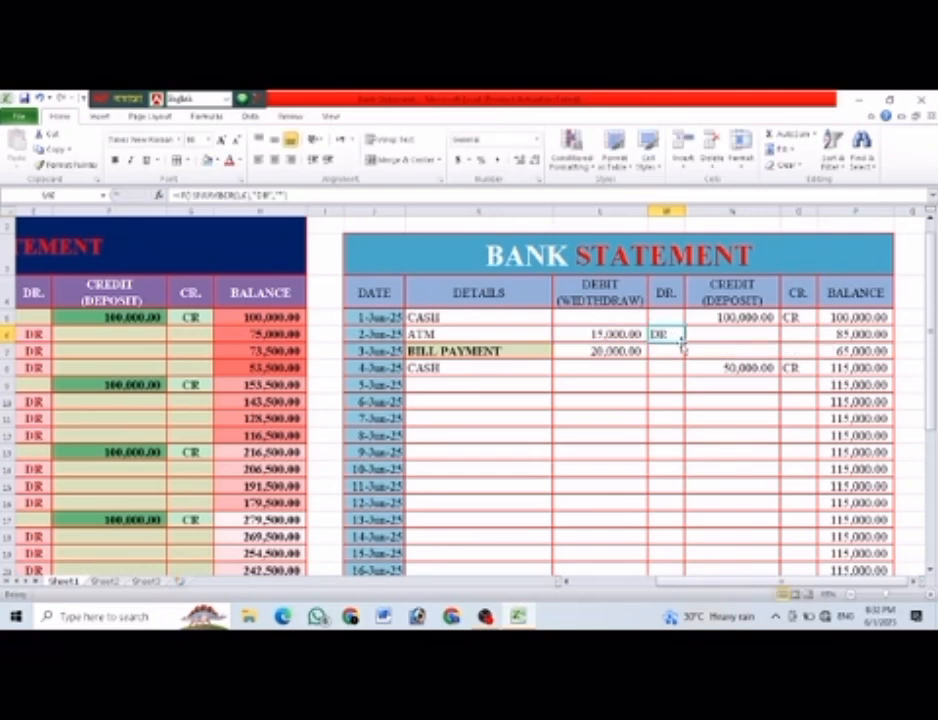
{"action": "left_click_drag", "start_coordinate": [685, 341], "coordinate": [691, 555]}
{"action": "scroll", "coordinate": [722, 534], "scroll_direction": "up", "scroll_amount": 5}
{"action": "left_click", "coordinate": [745, 500]}
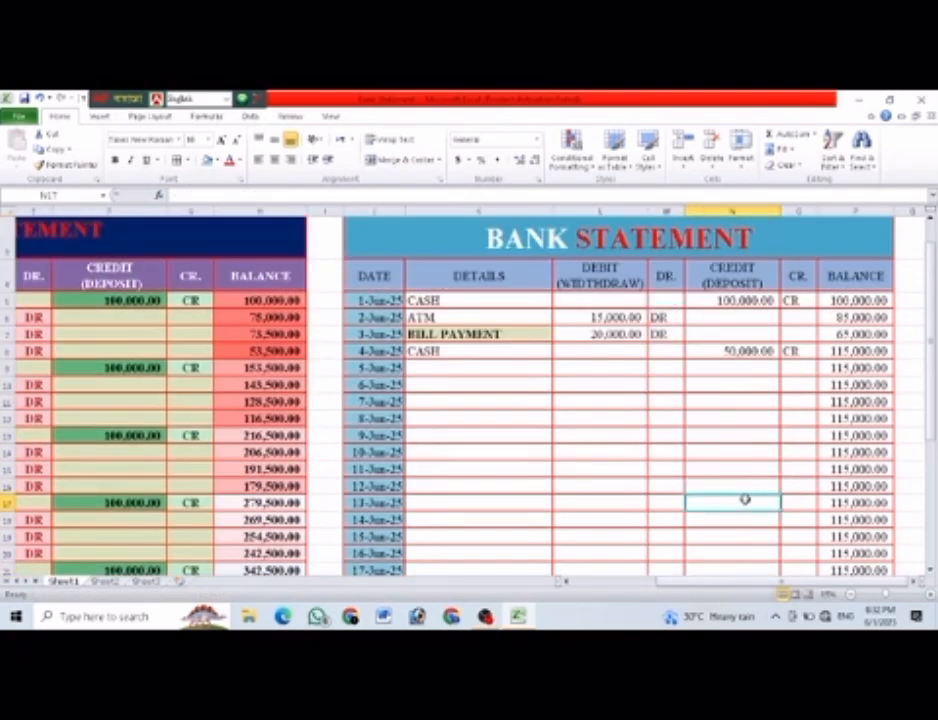
In the new table, enter 2002 under DEBIT (WIDTHDRAW) for 5-Jun-25 and 200222 under CREDIT (DEPOSIT) for 7-Jun-25.
{"action": "left_click", "coordinate": [616, 375]}
{"action": "type", "text": "2002"}
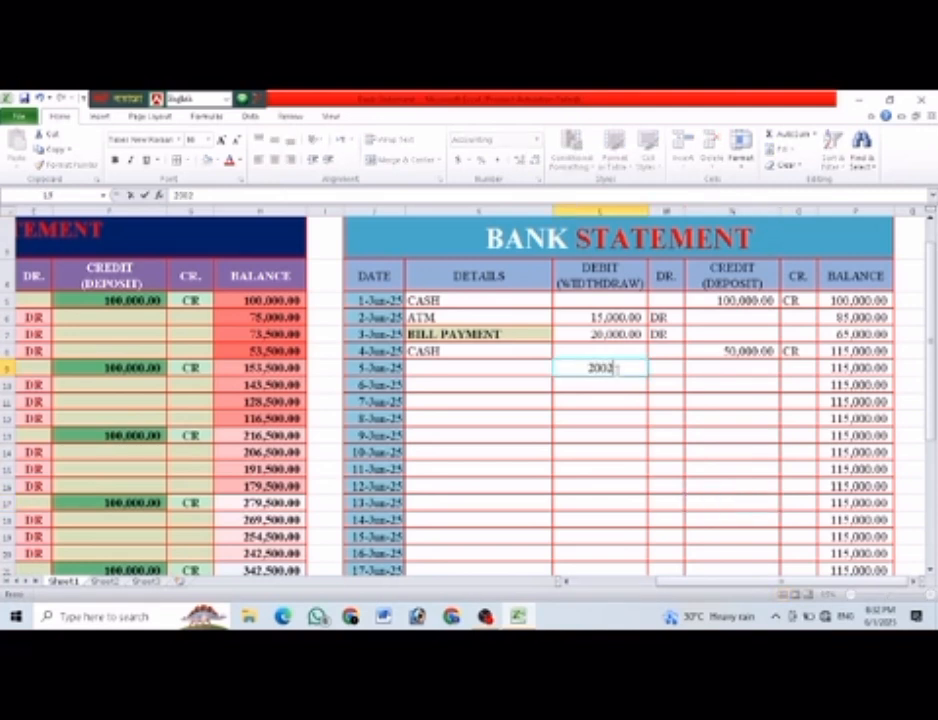
{"action": "key", "text": "Return"}
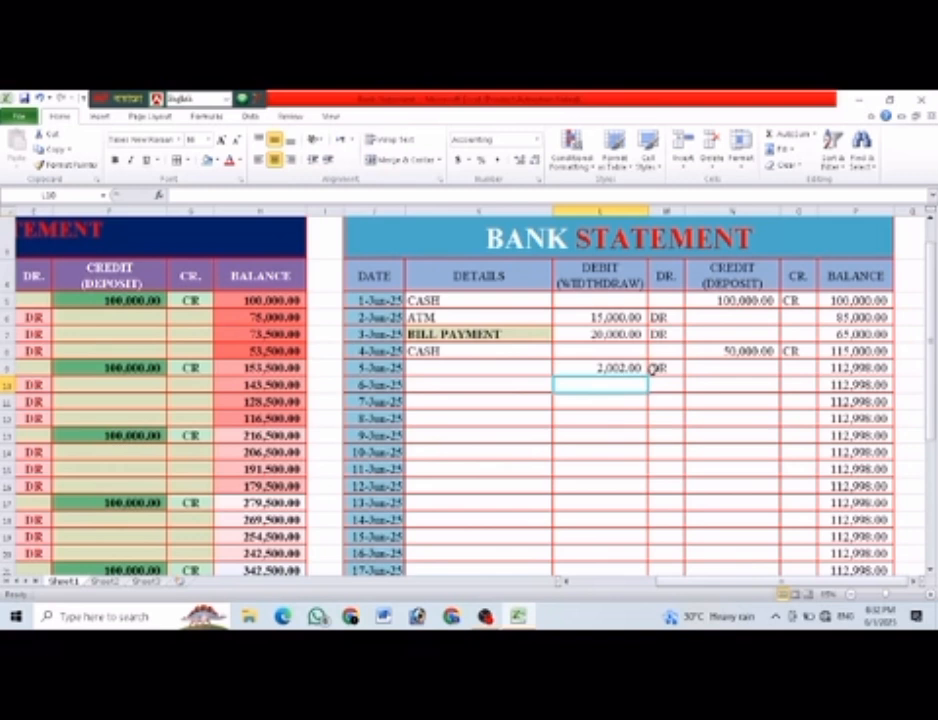
{"action": "left_click", "coordinate": [752, 398]}
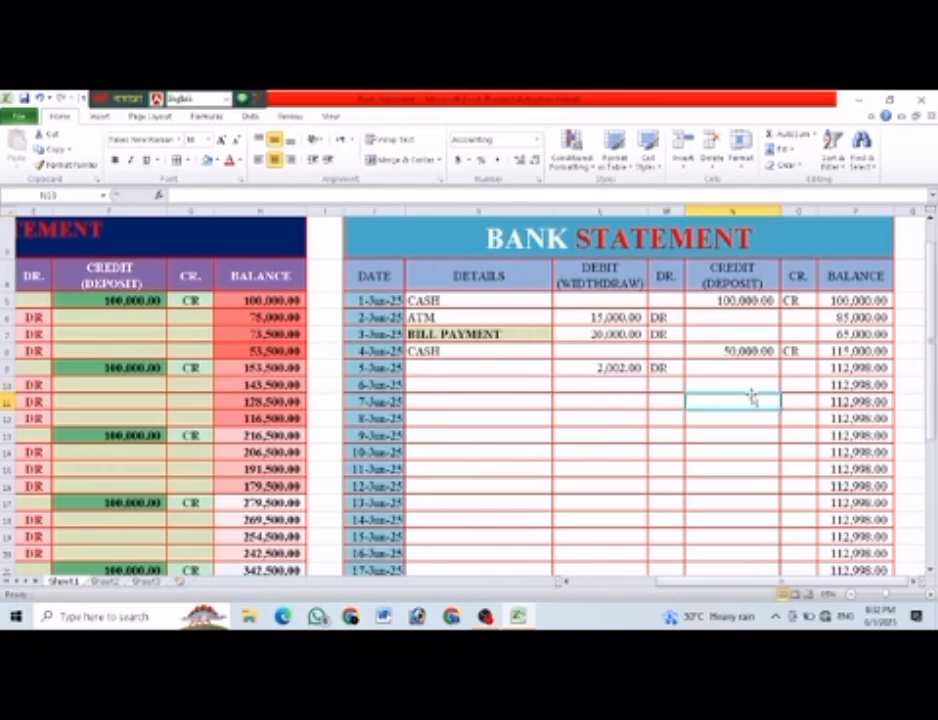
{"action": "type", "text": "200222"}
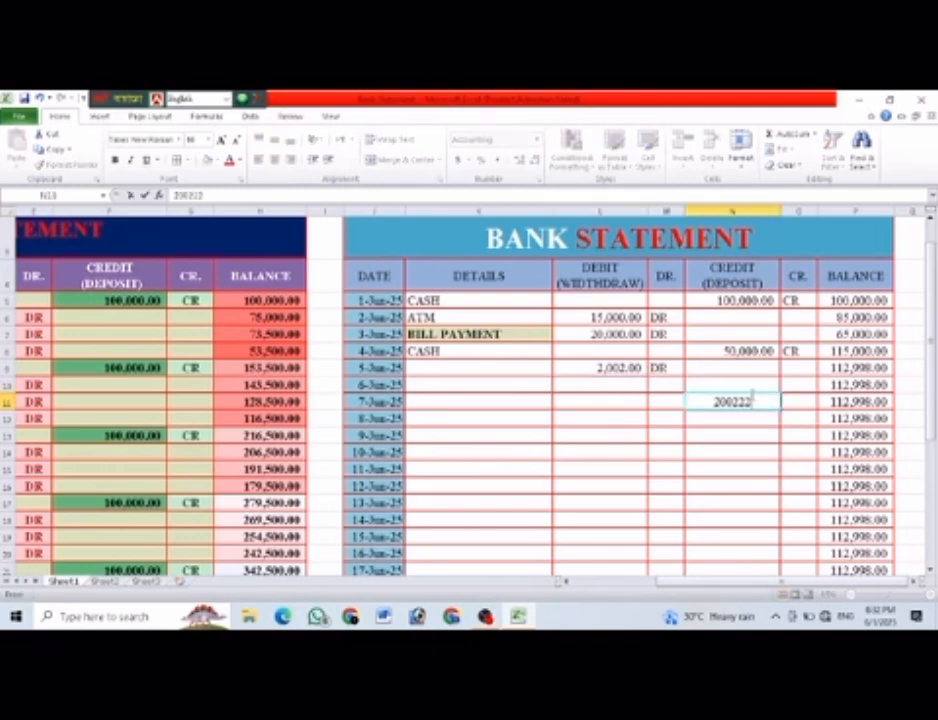
{"action": "left_click", "coordinate": [742, 469]}
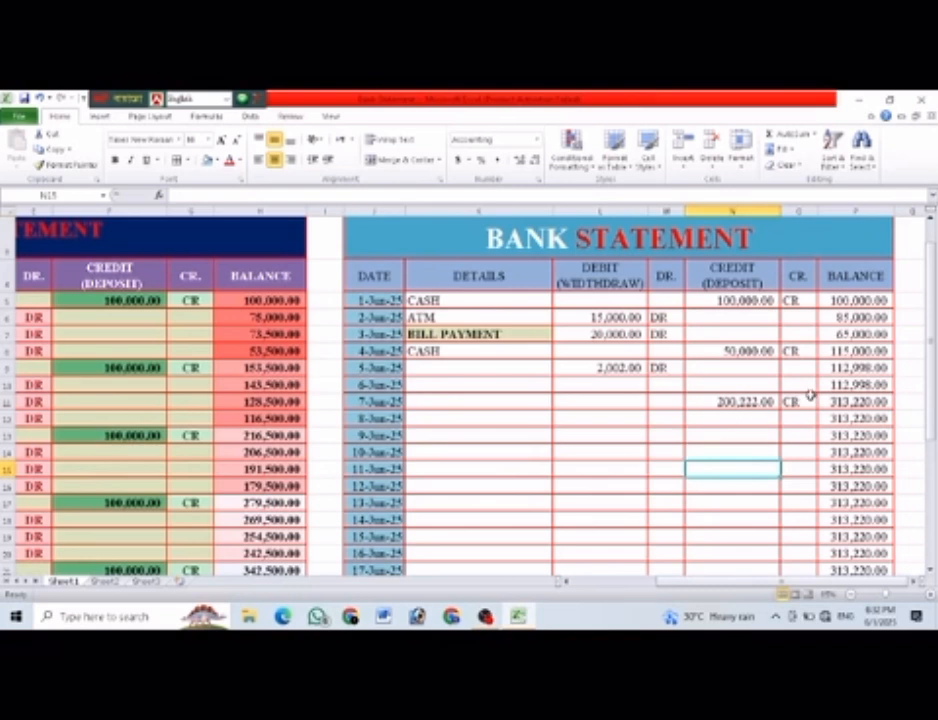
{"action": "scroll", "coordinate": [810, 395], "scroll_direction": "up", "scroll_amount": 1}
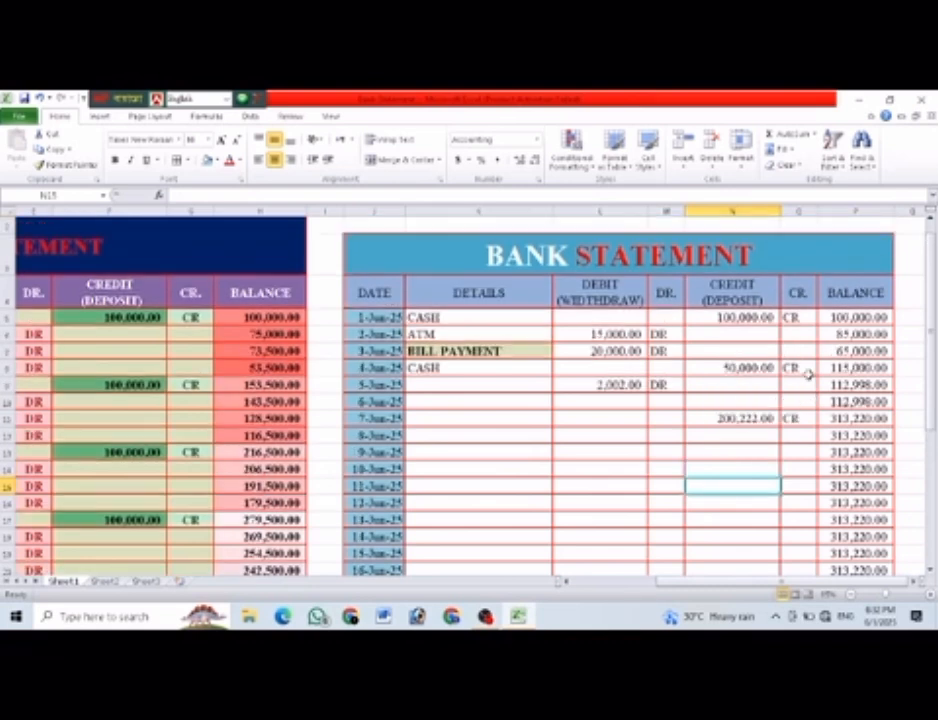